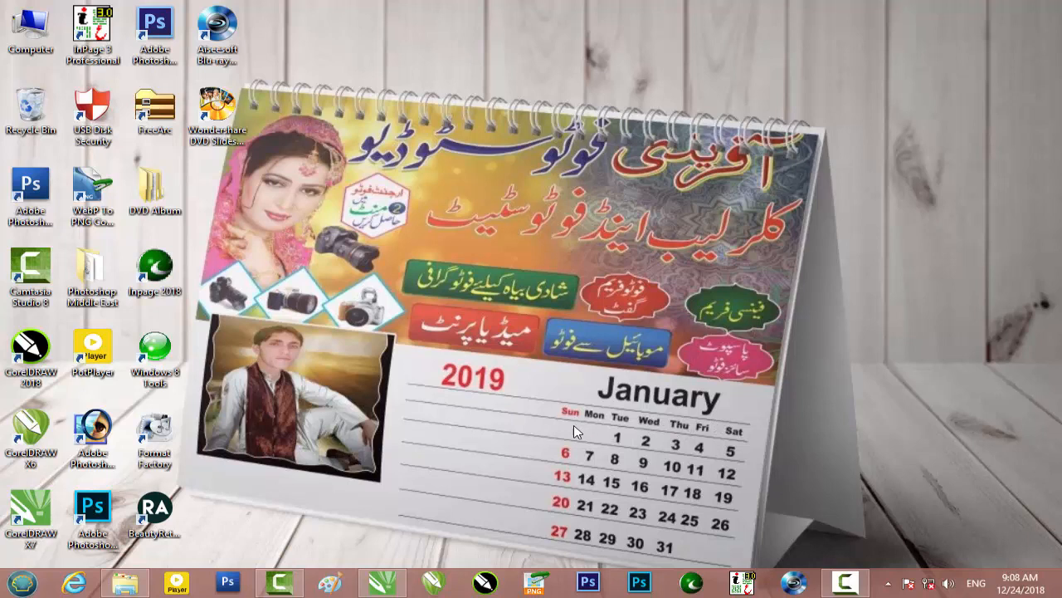
# Switch to CorelDRAW X7 and draw a rectangle tracing the outer edges of the calendar image.
pyautogui.click(392, 593)
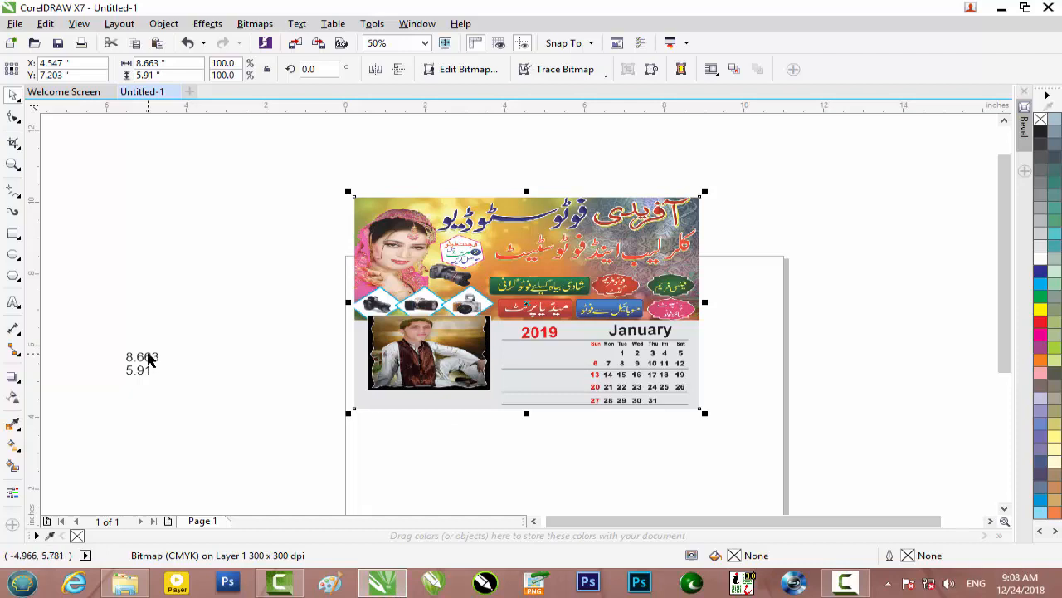
pyautogui.scroll(2, 144, 360)
pyautogui.scroll(-2, 171, 375)
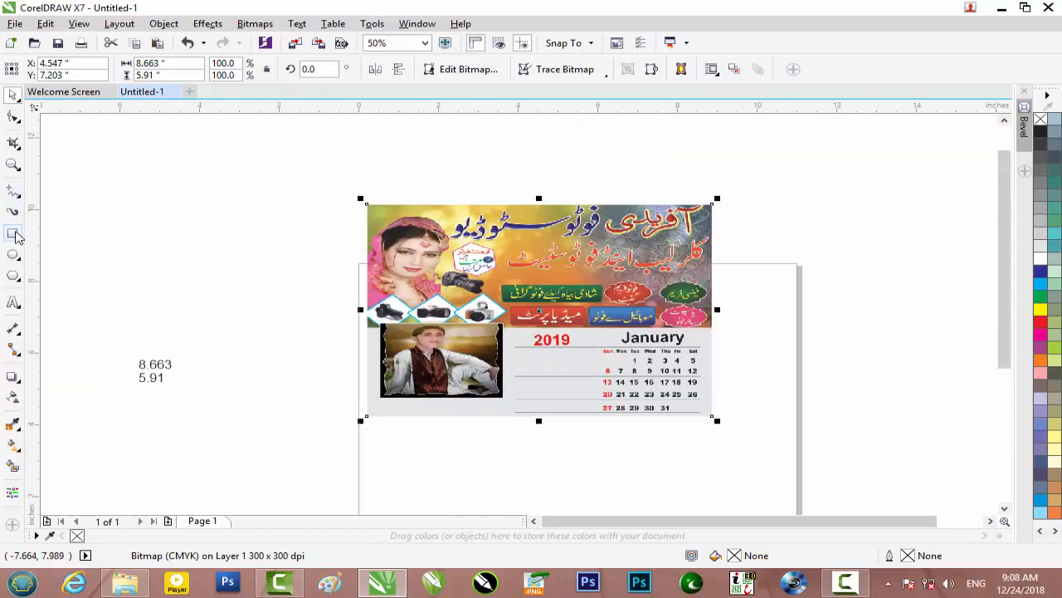
pyautogui.click(13, 234)
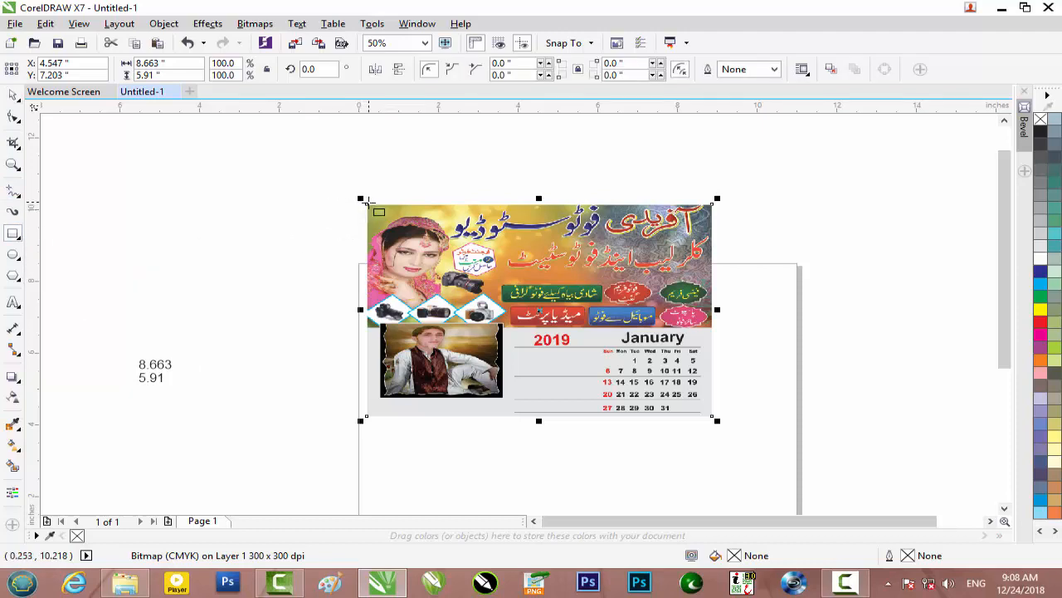
pyautogui.moveTo(367, 204); pyautogui.dragTo(712, 415)
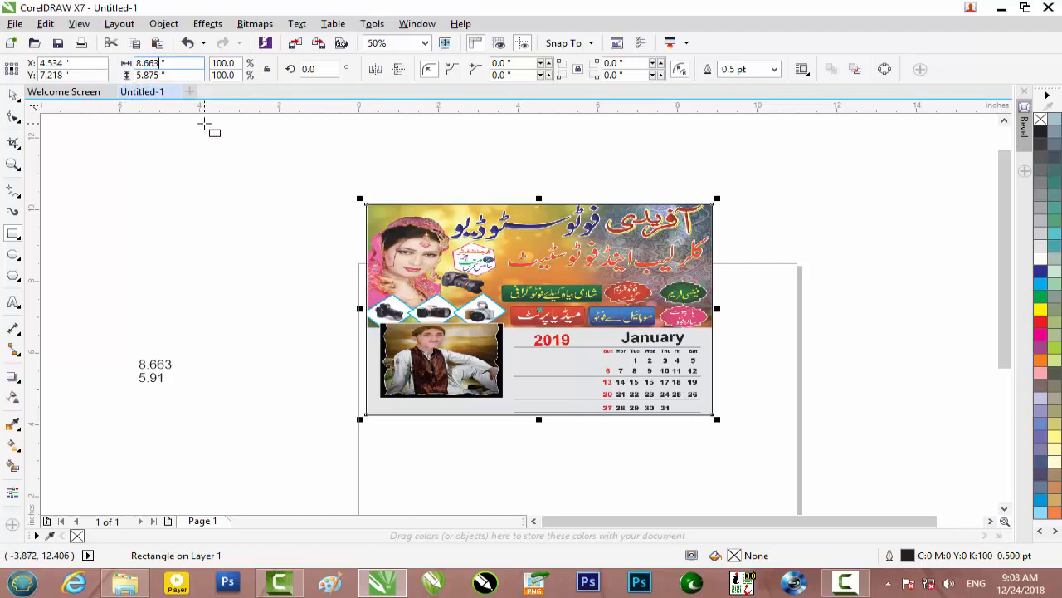
# Set the traced rectangle's size to 8.663 in wide and 5.91 in high.
pyautogui.press('Tab')
pyautogui.write('5')
pyautogui.press('Return')
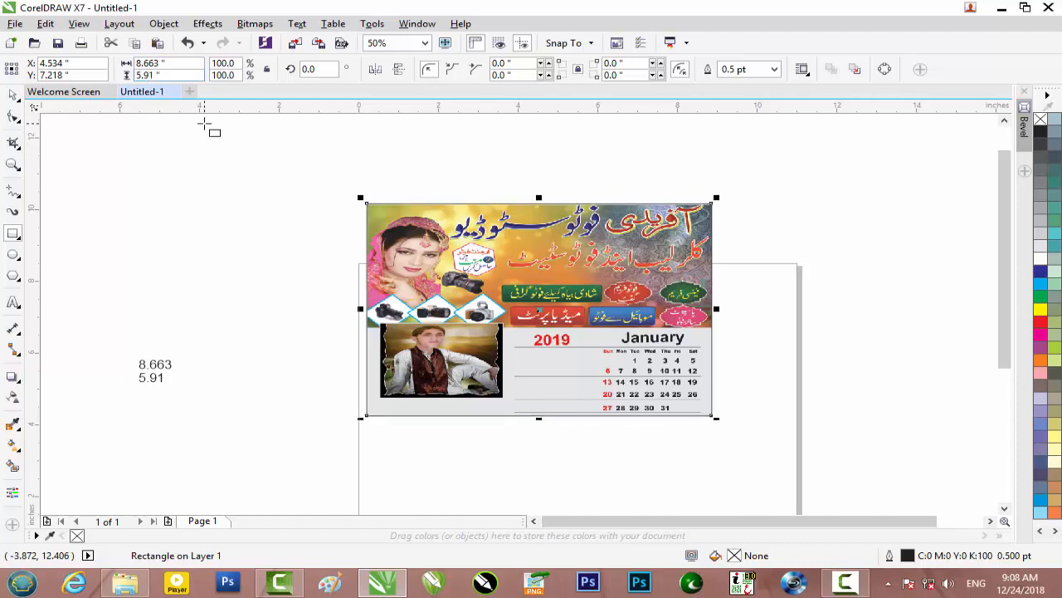
pyautogui.scroll(3, 548, 207)
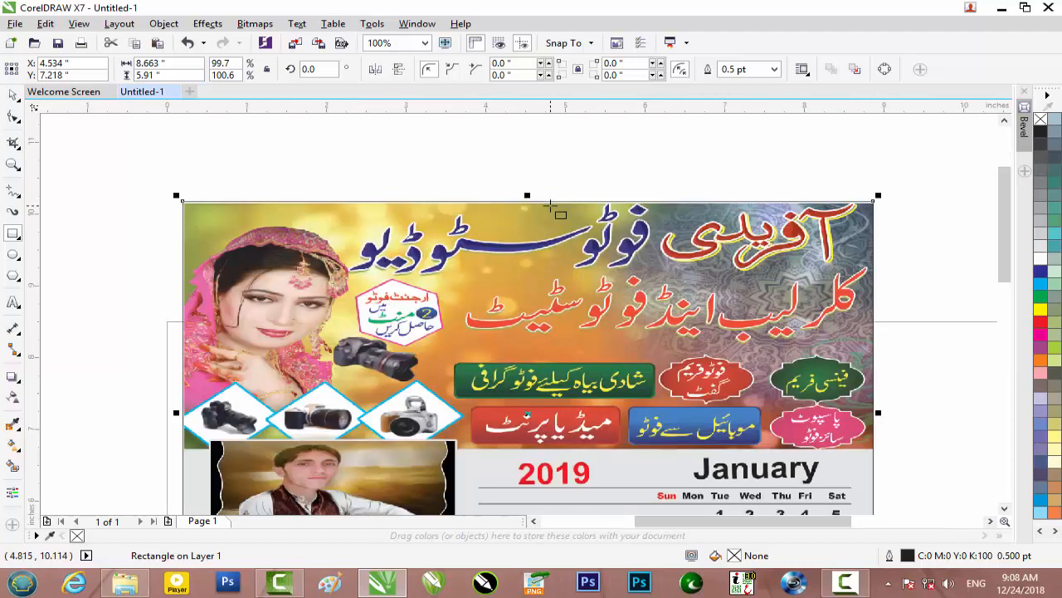
pyautogui.scroll(1, 490, 191)
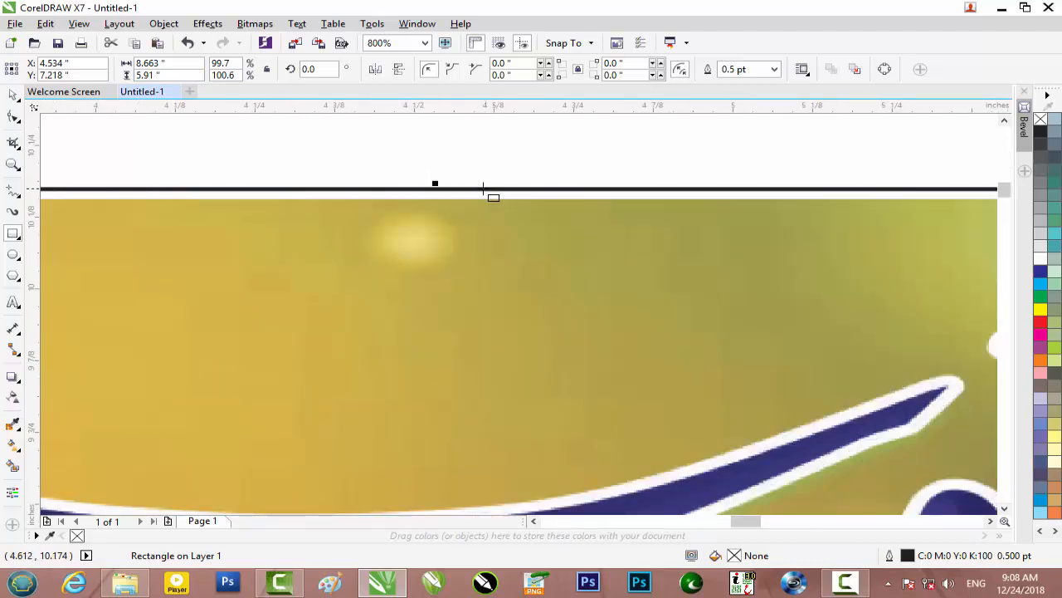
pyautogui.scroll(-3, 489, 191)
pyautogui.scroll(-1, 478, 190)
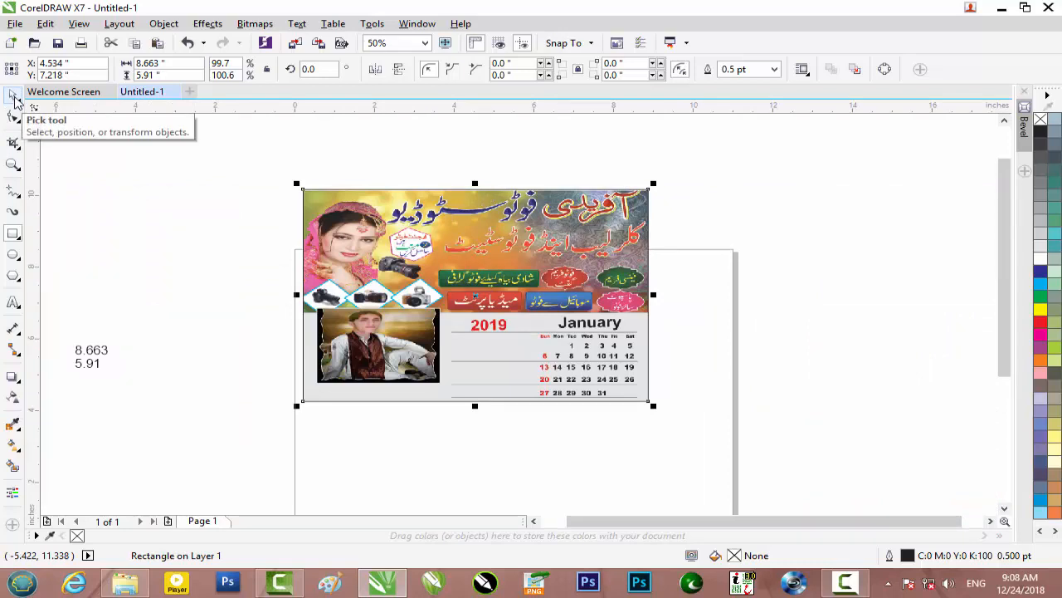
# Move the rectangle to the right of the calendar image so their edges meet, at about X 13.176 in, and deselect it.
pyautogui.press('Right')
pyautogui.press('Right')
pyautogui.press('Right')
pyautogui.press('Right')
pyautogui.press('Right')
pyautogui.press('Right')
pyautogui.press('Right')
pyautogui.press('Right')
pyautogui.press('Right')
pyautogui.press('Right')
pyautogui.press('Right')
pyautogui.press('Right')
pyautogui.press('Right')
pyautogui.press('Right')
pyautogui.press('Right')
pyautogui.press('Right')
pyautogui.press('Right')
pyautogui.press('Right')
pyautogui.press('Right')
pyautogui.press('Right')
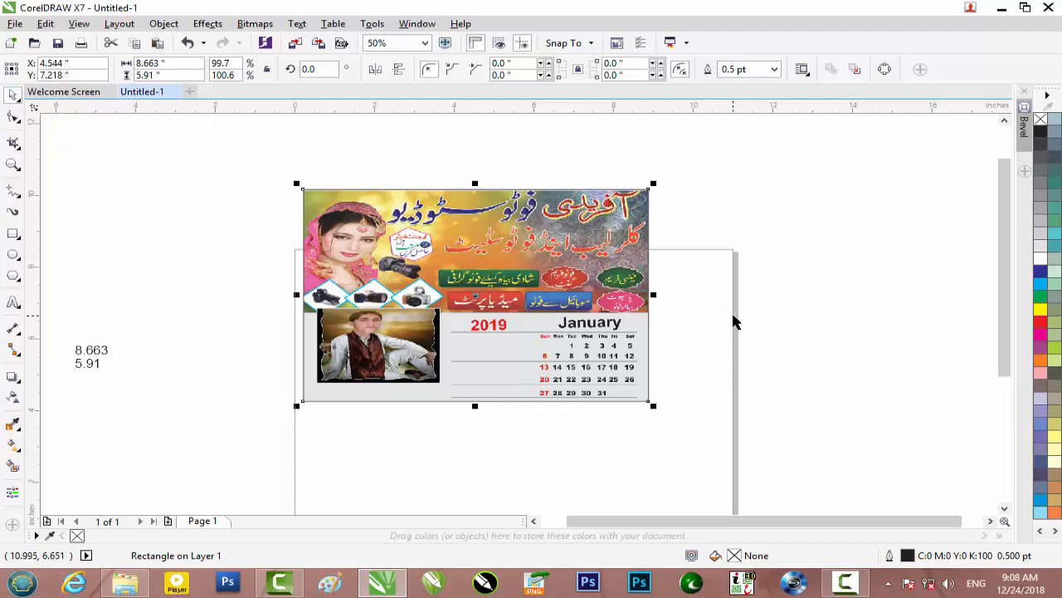
pyautogui.press('Right')
pyautogui.press('Right')
pyautogui.press('Right')
pyautogui.press('Right')
pyautogui.press('Right')
pyautogui.press('Right')
pyautogui.press('Right')
pyautogui.press('Right')
pyautogui.press('Right')
pyautogui.press('Right')
pyautogui.press('Right')
pyautogui.press('Right')
pyautogui.press('Right')
pyautogui.press('Right')
pyautogui.press('Right')
pyautogui.press('Right')
pyautogui.press('Right')
pyautogui.press('Right')
pyautogui.press('Right')
pyautogui.press('Right')
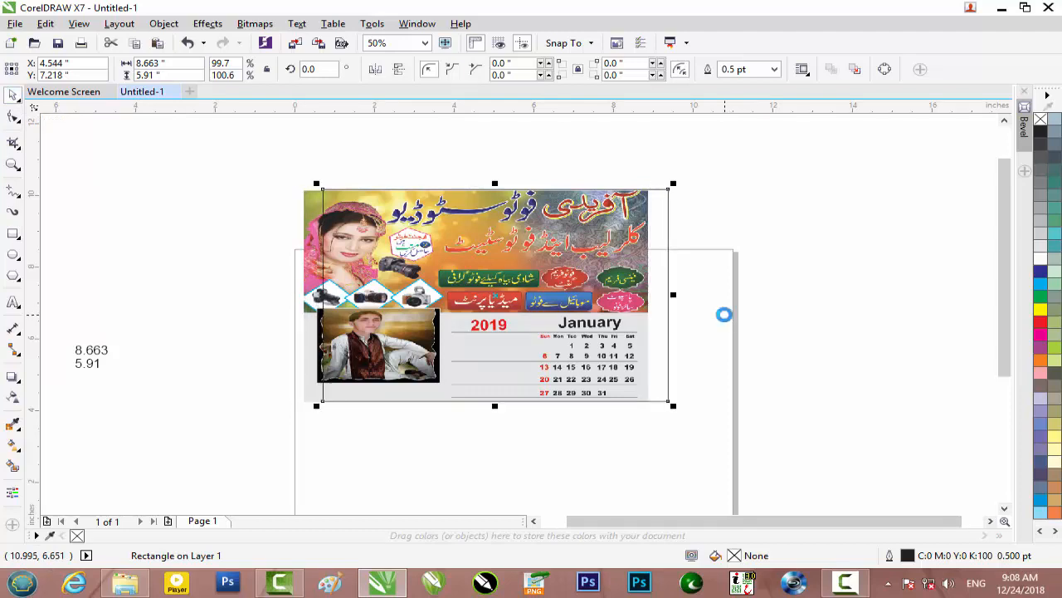
pyautogui.press('Right')
pyautogui.press('Right')
pyautogui.press('Right')
pyautogui.press('Right')
pyautogui.press('Right')
pyautogui.press('Right')
pyautogui.press('Right')
pyautogui.press('Right')
pyautogui.press('Right')
pyautogui.press('Right')
pyautogui.press('Right')
pyautogui.press('Right')
pyautogui.press('Right')
pyautogui.press('Right')
pyautogui.press('Right')
pyautogui.press('Right')
pyautogui.press('Right')
pyautogui.press('Right')
pyautogui.press('Right')
pyautogui.press('Right')
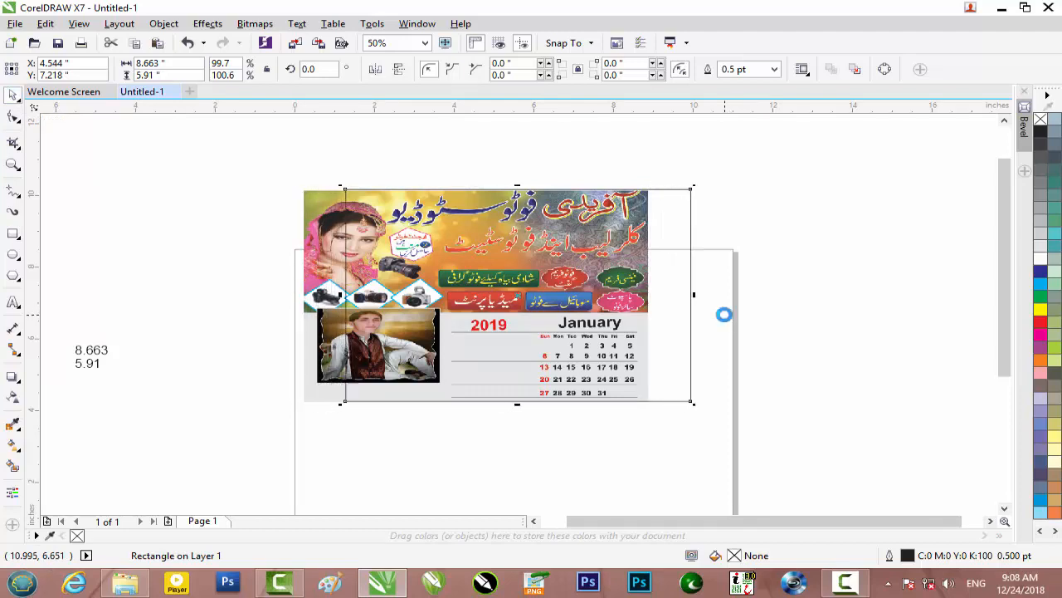
pyautogui.press('Right')
pyautogui.press('Right')
pyautogui.press('Right')
pyautogui.press('Right')
pyautogui.press('Right')
pyautogui.press('Right')
pyautogui.press('Right')
pyautogui.press('Right')
pyautogui.press('Right')
pyautogui.press('Right')
pyautogui.press('Right')
pyautogui.press('Right')
pyautogui.press('Right')
pyautogui.press('Right')
pyautogui.press('Right')
pyautogui.press('Right')
pyautogui.press('Right')
pyautogui.press('Right')
pyautogui.press('Right')
pyautogui.press('Right')
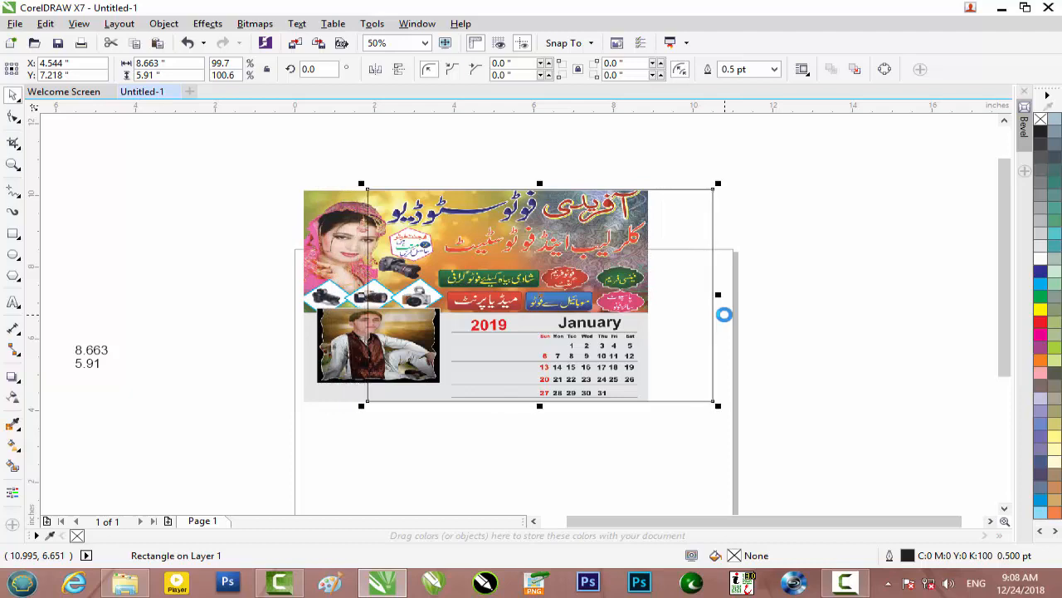
pyautogui.press('Right')
pyautogui.press('Right')
pyautogui.press('Right')
pyautogui.press('Right')
pyautogui.press('Right')
pyautogui.press('Right')
pyautogui.press('Right')
pyautogui.press('Right')
pyautogui.press('Right')
pyautogui.press('Right')
pyautogui.press('Right')
pyautogui.press('Right')
pyautogui.press('Right')
pyautogui.press('Right')
pyautogui.press('Right')
pyautogui.press('Right')
pyautogui.press('Right')
pyautogui.press('Right')
pyautogui.press('Right')
pyautogui.press('Right')
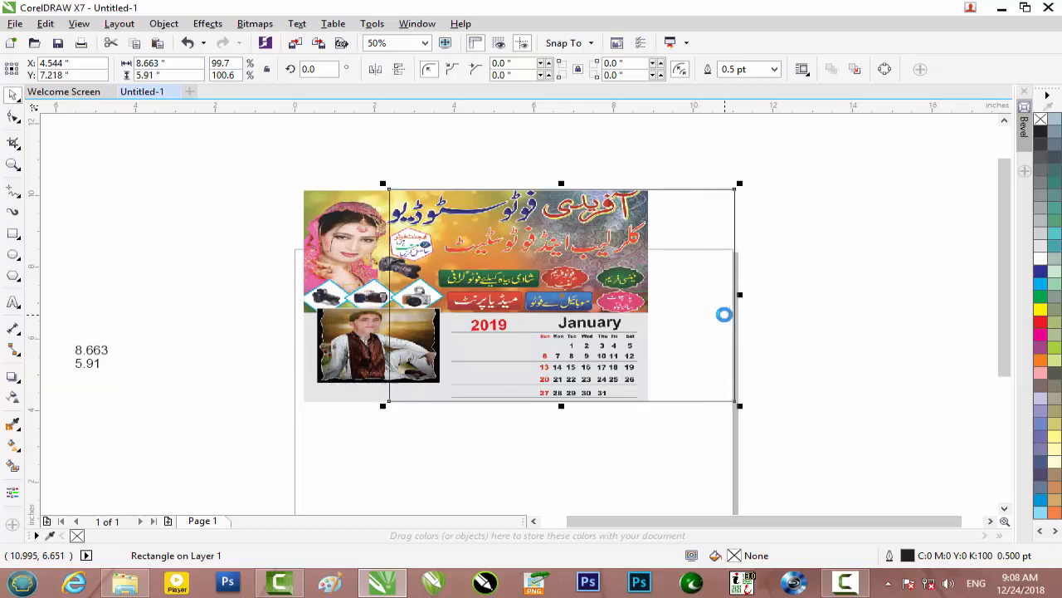
pyautogui.moveTo(573, 292); pyautogui.dragTo(821, 291)
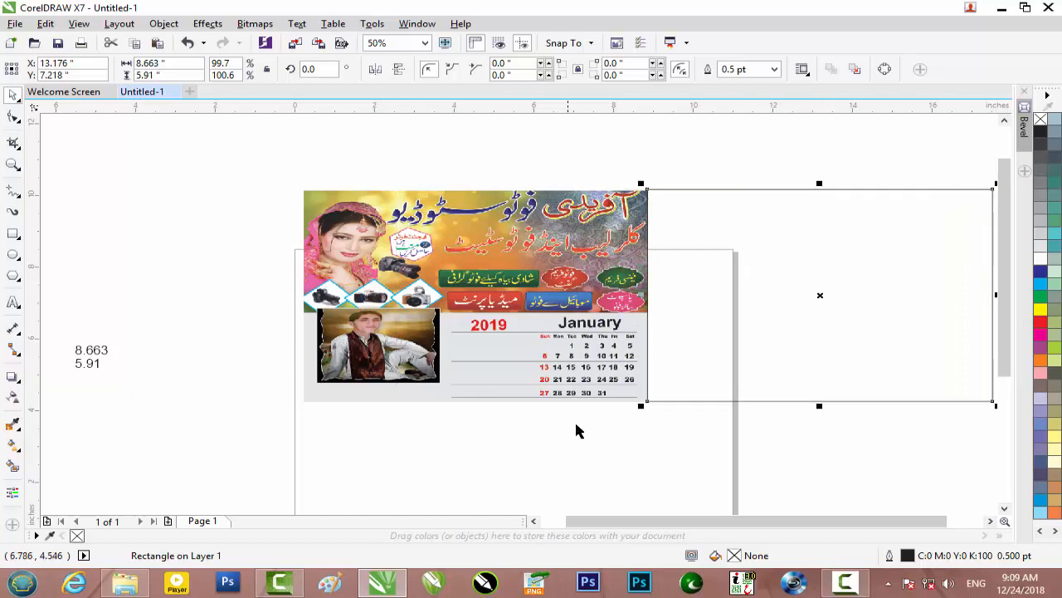
pyautogui.click(603, 437)
# Place a horizontal guideline along the lower edge of the calendar's colourful banner, at about Y 6.725 in.
pyautogui.scroll(2, 718, 341)
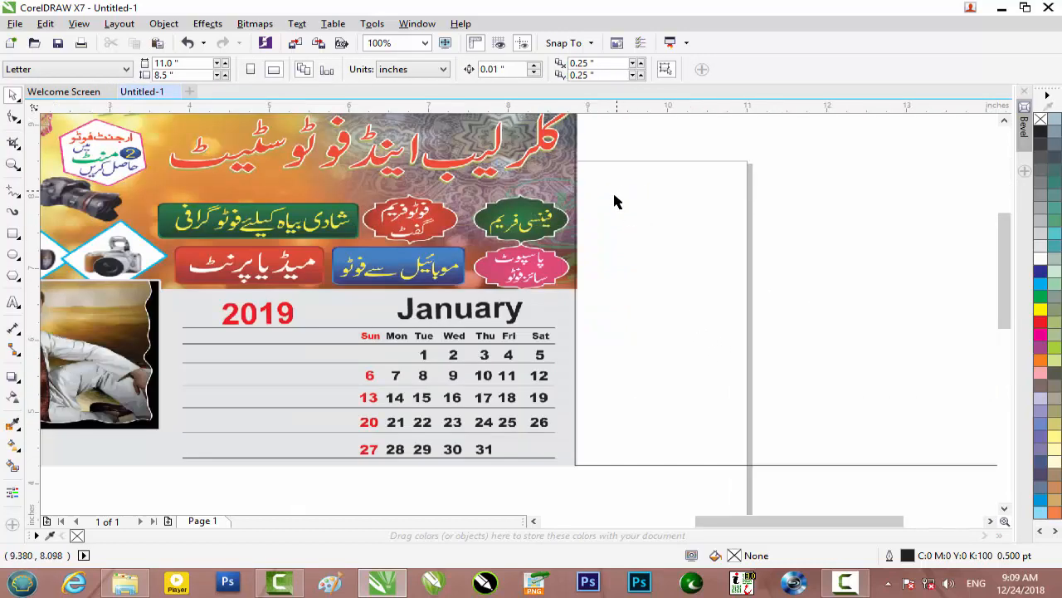
pyautogui.scroll(2, 506, 133)
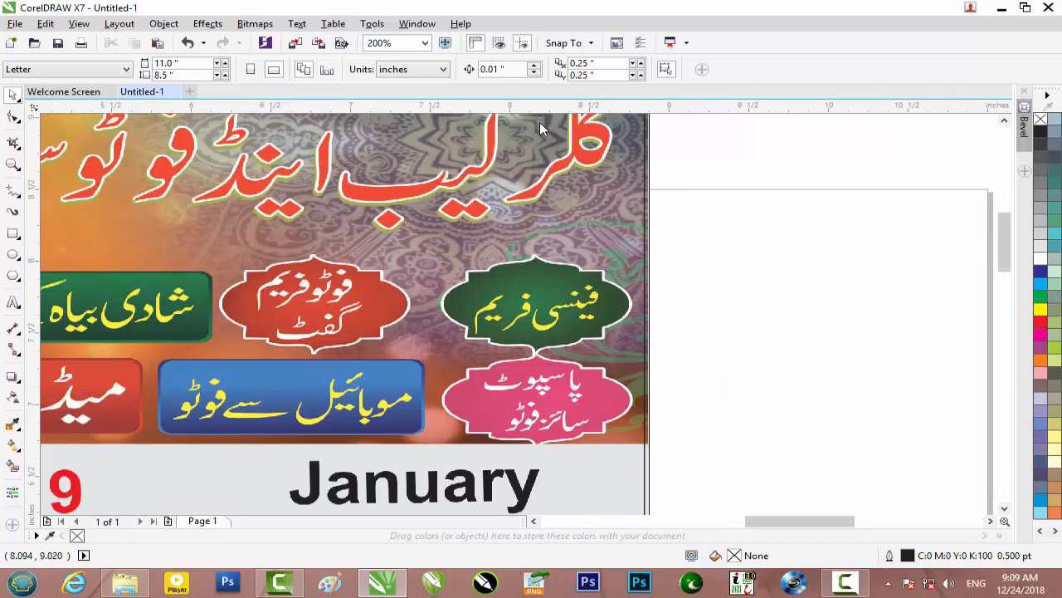
pyautogui.moveTo(525, 354); pyautogui.dragTo(516, 449)
pyautogui.scroll(4, 515, 456)
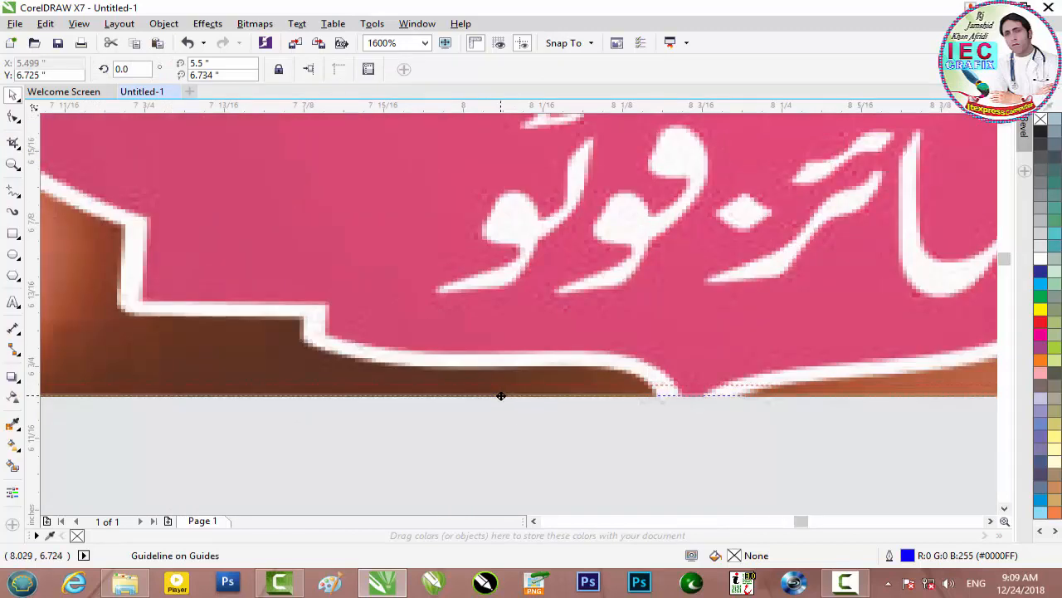
pyautogui.scroll(-3, 500, 396)
pyautogui.scroll(1, 50, 398)
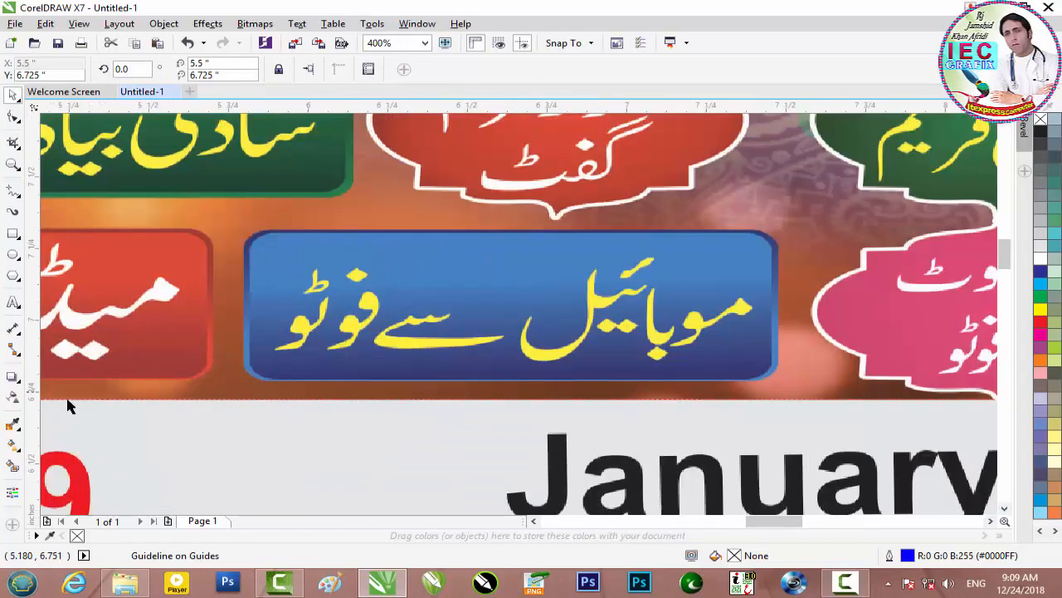
# Place a second horizontal guideline at the top edge of the portrait photo, at about Y 6.864 in.
pyautogui.moveTo(770, 523); pyautogui.dragTo(705, 525)
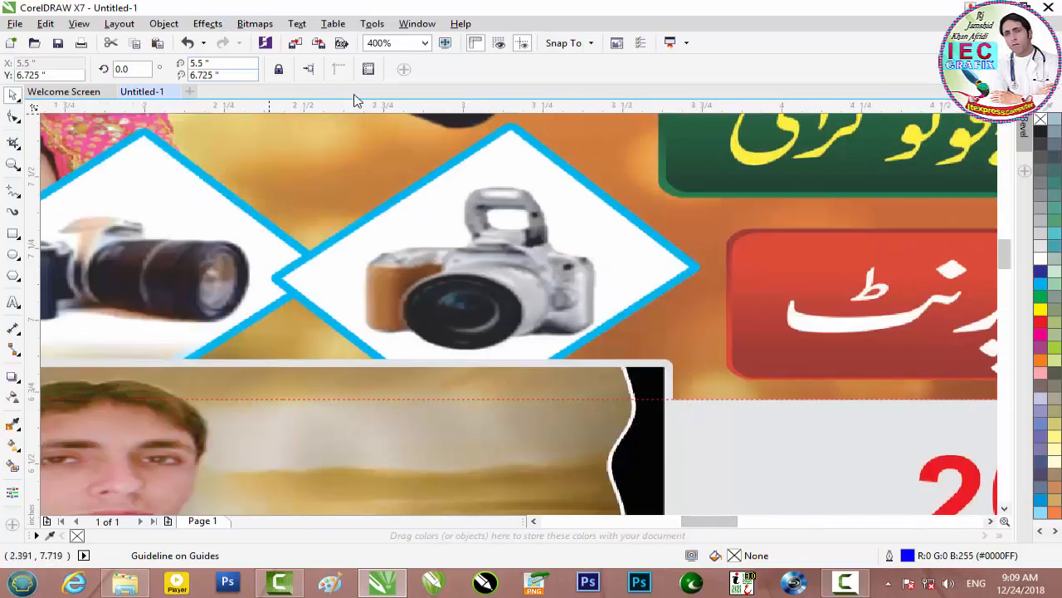
pyautogui.moveTo(381, 356); pyautogui.dragTo(422, 357)
pyautogui.scroll(1, 422, 360)
pyautogui.scroll(-3, 423, 357)
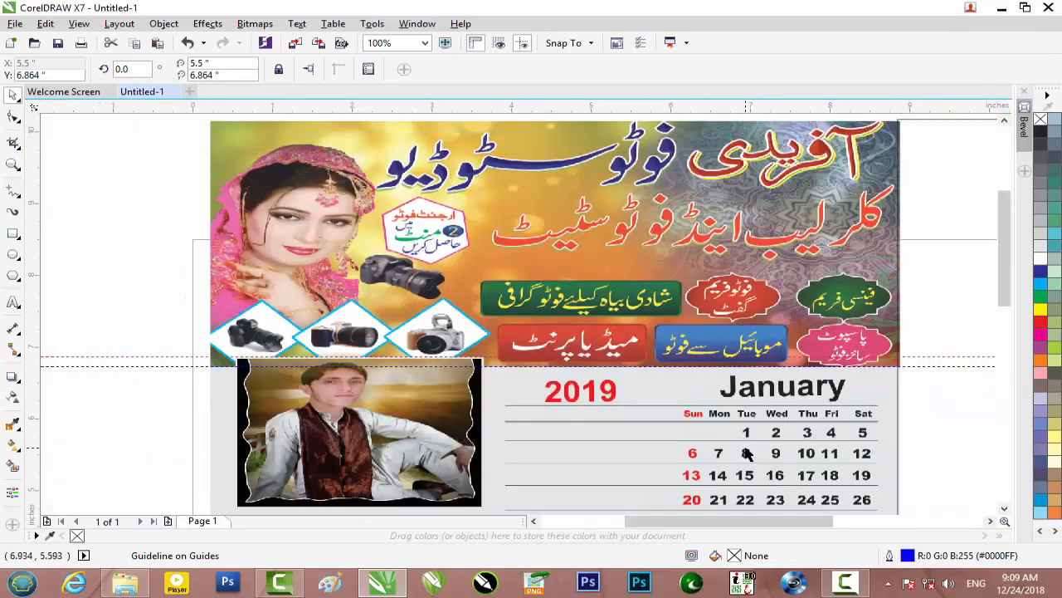
# Make a copy of the rectangle shortened from the top to the lower guideline, about 2.455 in high, and fill it with 10% black.
pyautogui.moveTo(751, 523); pyautogui.dragTo(879, 527)
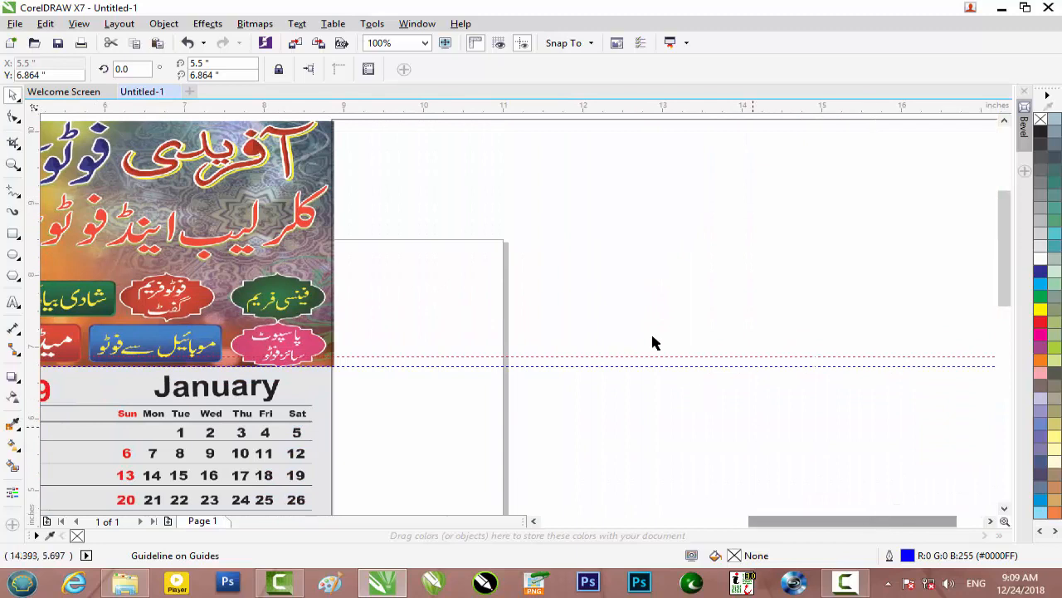
pyautogui.scroll(-1, 631, 199)
pyautogui.click(644, 163)
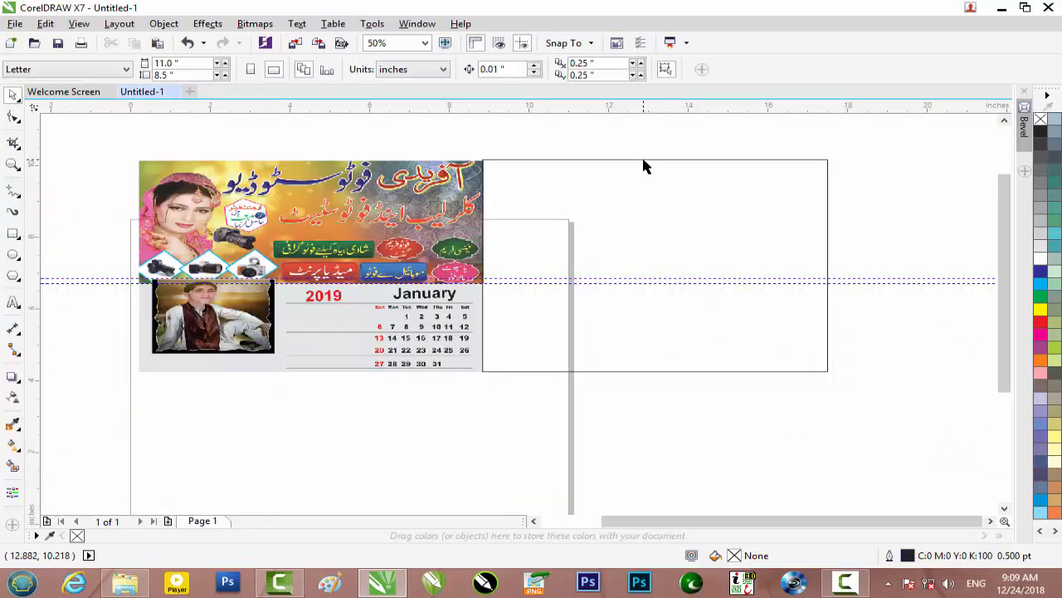
pyautogui.click(644, 160)
pyautogui.moveTo(655, 154); pyautogui.dragTo(638, 287)
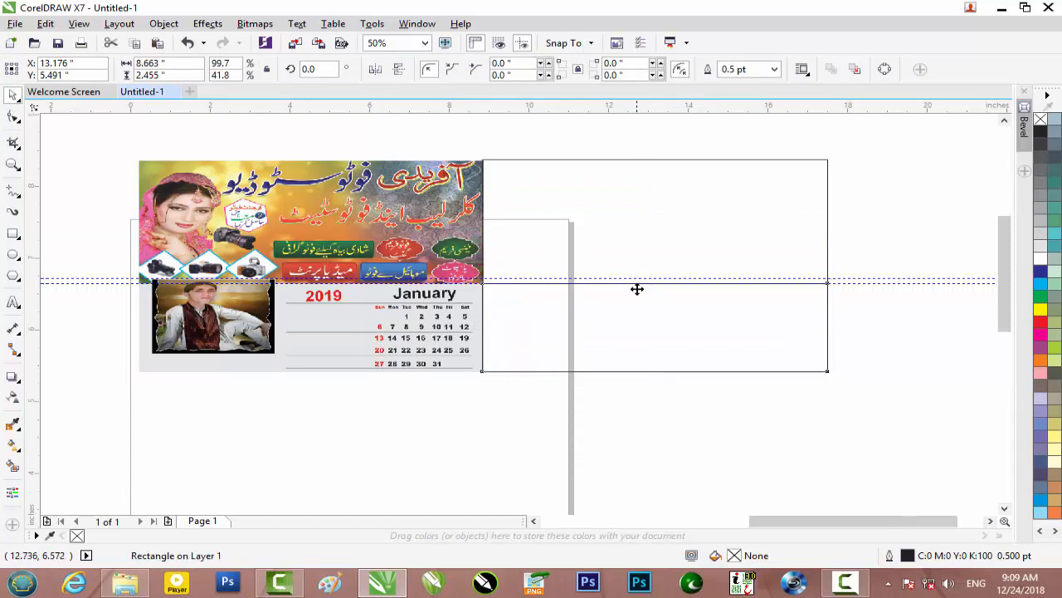
pyautogui.scroll(3, 638, 288)
pyautogui.scroll(-3, 637, 288)
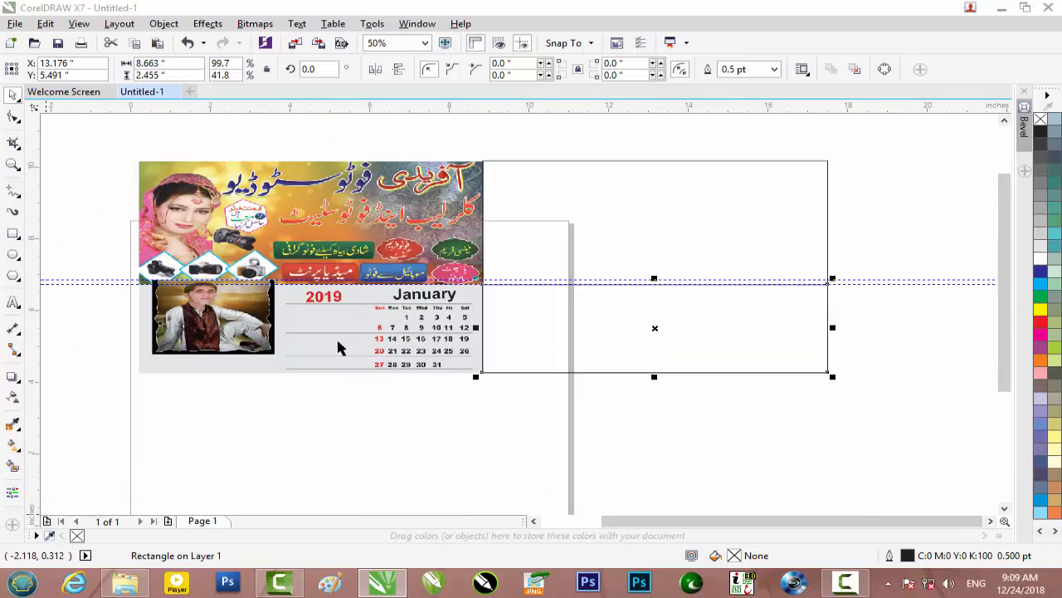
pyautogui.click(92, 536)
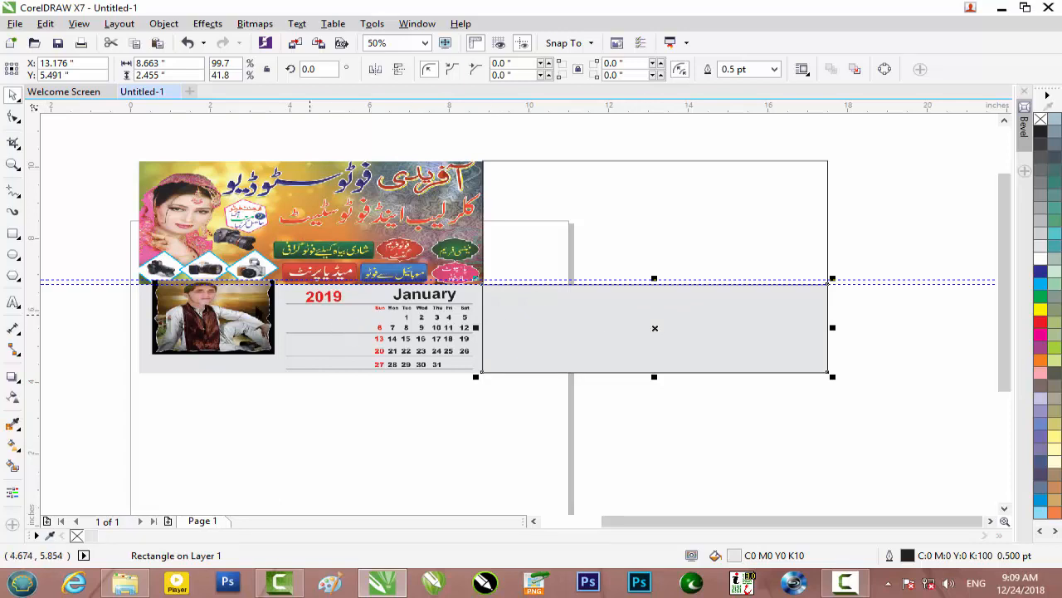
# Make a narrower copy of the grey rectangle for the photo frame, about 2.277 by 1.969 in, with its top edge on the upper guideline.
pyautogui.scroll(1, 255, 305)
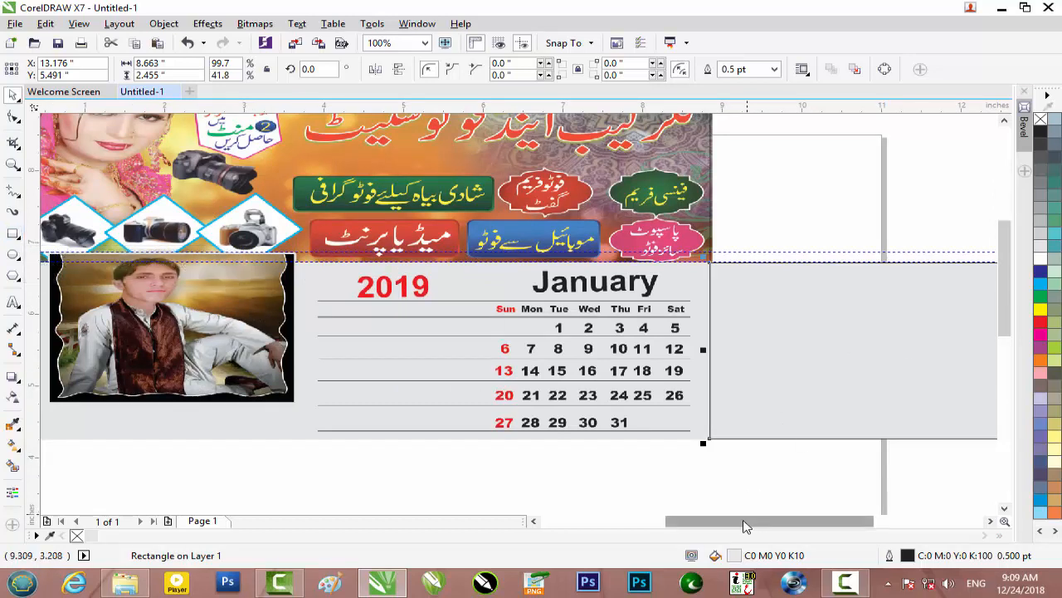
pyautogui.moveTo(745, 521); pyautogui.dragTo(814, 520)
pyautogui.scroll(-1, 854, 412)
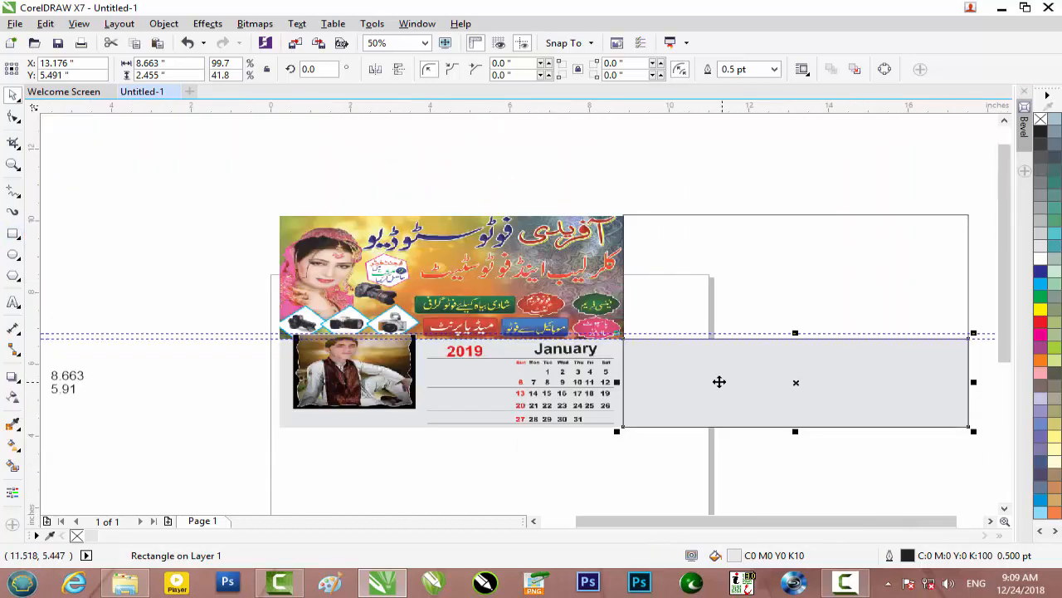
pyautogui.scroll(1, 719, 380)
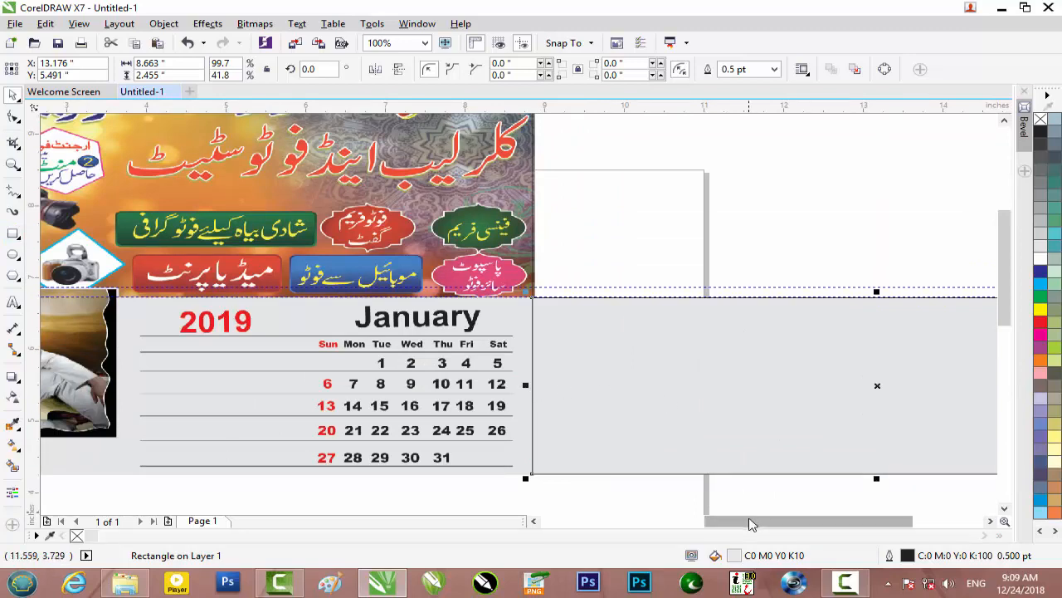
pyautogui.moveTo(749, 522); pyautogui.dragTo(845, 527)
pyautogui.moveTo(901, 385); pyautogui.dragTo(396, 353)
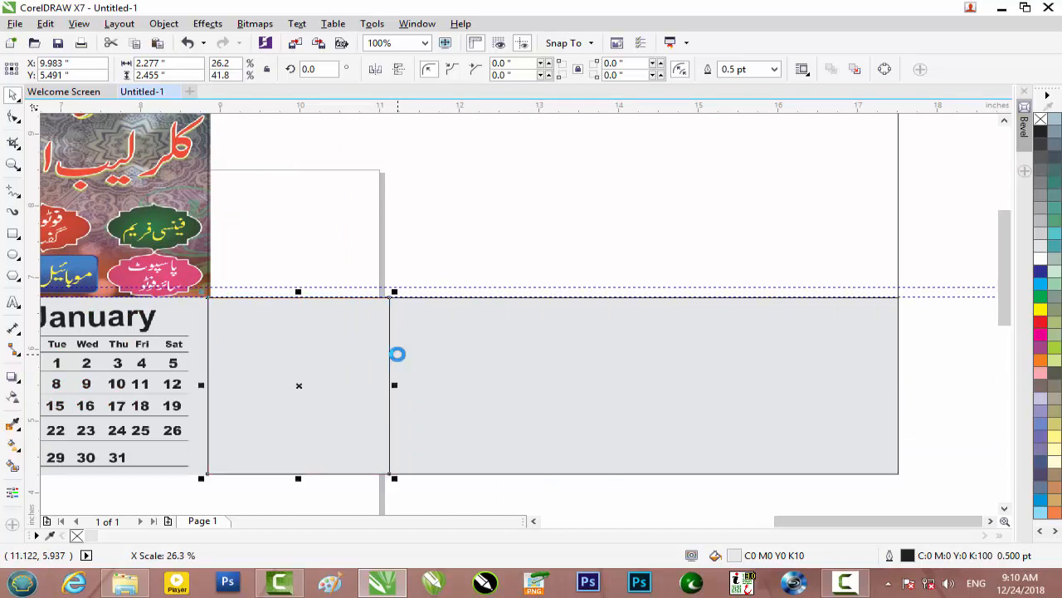
pyautogui.moveTo(298, 290); pyautogui.dragTo(303, 278)
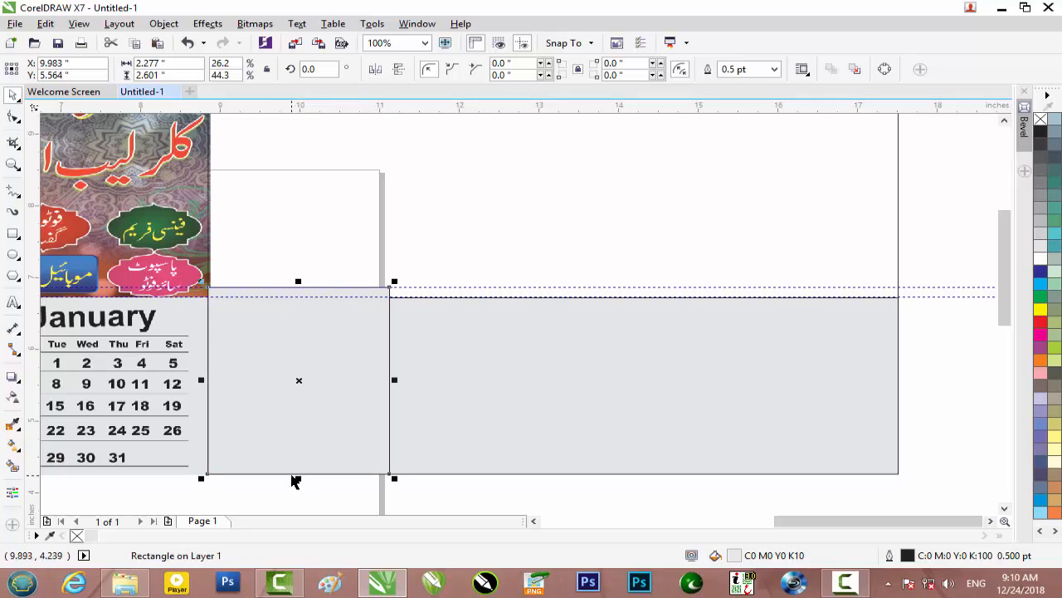
pyautogui.moveTo(296, 474); pyautogui.dragTo(298, 436)
# Nudge the photo frame rectangle about 0.21 in to the right, inside the grey area's left edge.
pyautogui.press('Right')
pyautogui.press('Right')
pyautogui.press('Right')
pyautogui.press('Right')
pyautogui.press('Right')
pyautogui.press('Right')
pyautogui.press('Right')
pyautogui.press('Right')
pyautogui.press('Right')
pyautogui.press('Right')
pyautogui.press('Right')
pyautogui.press('Right')
pyautogui.press('Right')
pyautogui.press('Right')
pyautogui.press('Right')
pyautogui.press('Right')
pyautogui.press('Right')
pyautogui.press('Right')
pyautogui.press('Right')
pyautogui.press('Right')
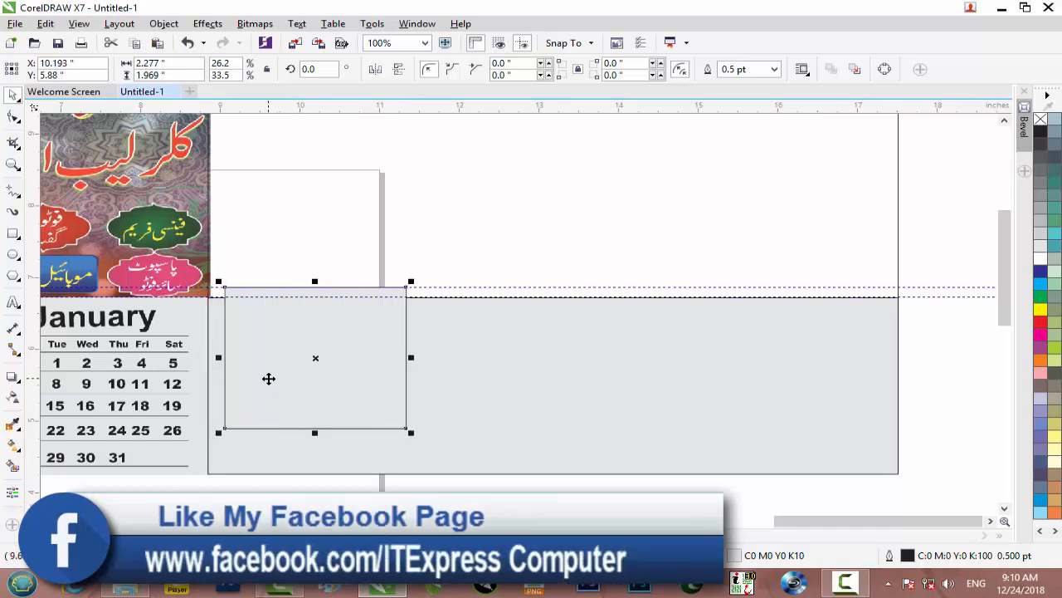
# Nudge the photo frame slightly to the right and enlarge it downward and rightward to about 2.474 by 2.073 in.
pyautogui.press('Right')
pyautogui.moveTo(768, 531); pyautogui.dragTo(746, 531)
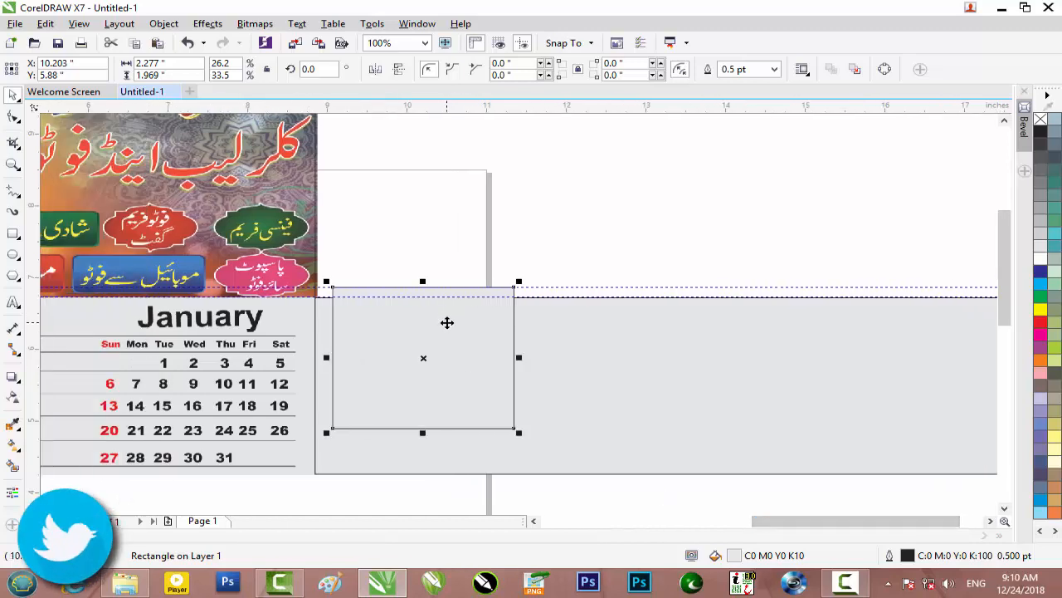
pyautogui.scroll(-1, 447, 322)
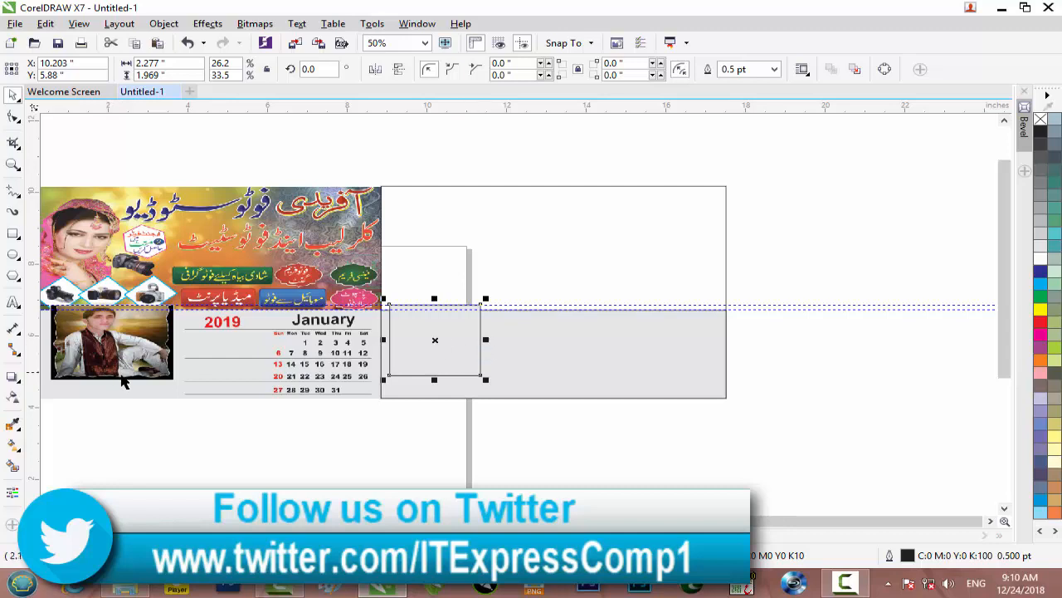
pyautogui.scroll(1, 122, 381)
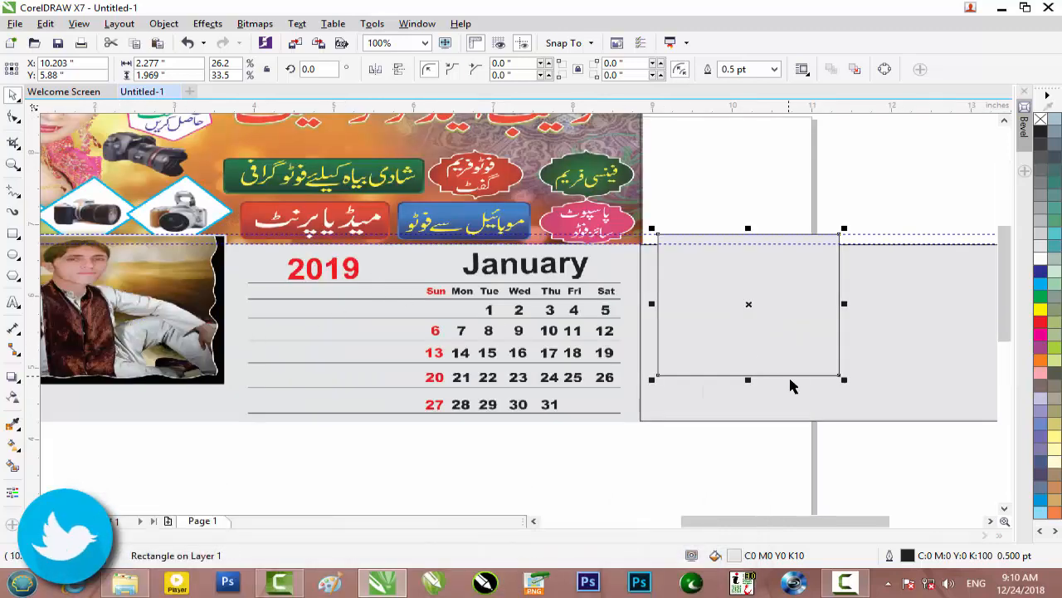
pyautogui.moveTo(748, 379); pyautogui.dragTo(749, 386)
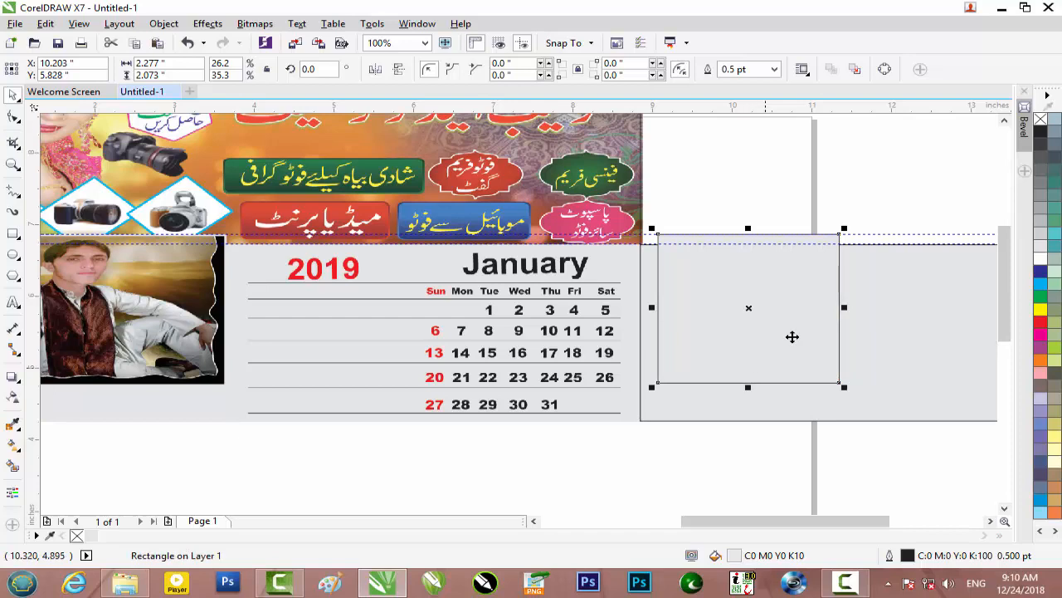
pyautogui.moveTo(844, 307); pyautogui.dragTo(859, 307)
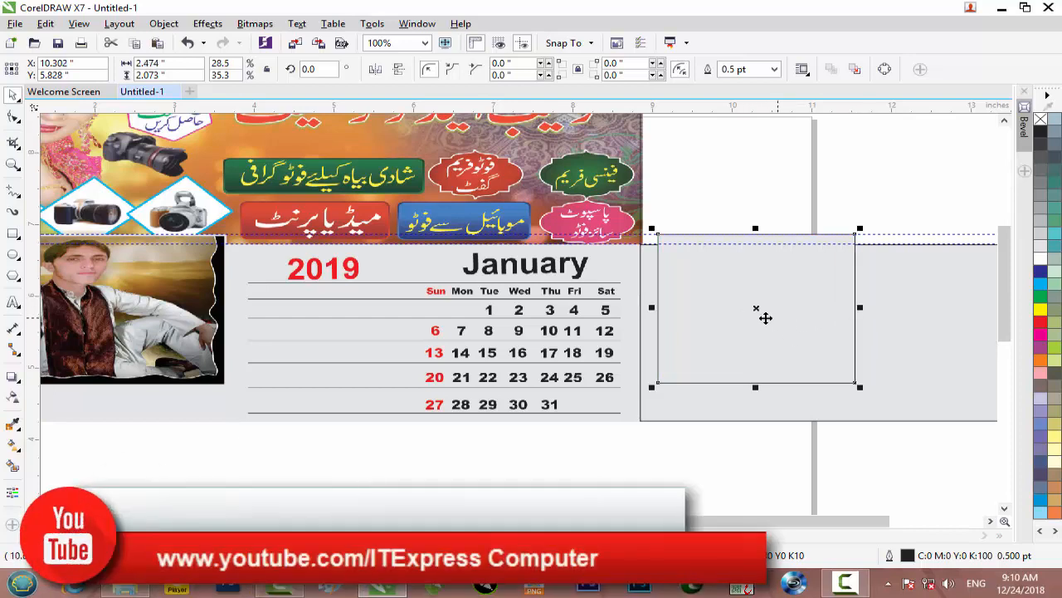
# Switch to File Explorer and open the My Flex\2019 image folder inside the Wallpaper folder's flex design collection on drive I.
pyautogui.scroll(-1, 765, 317)
pyautogui.click(833, 191)
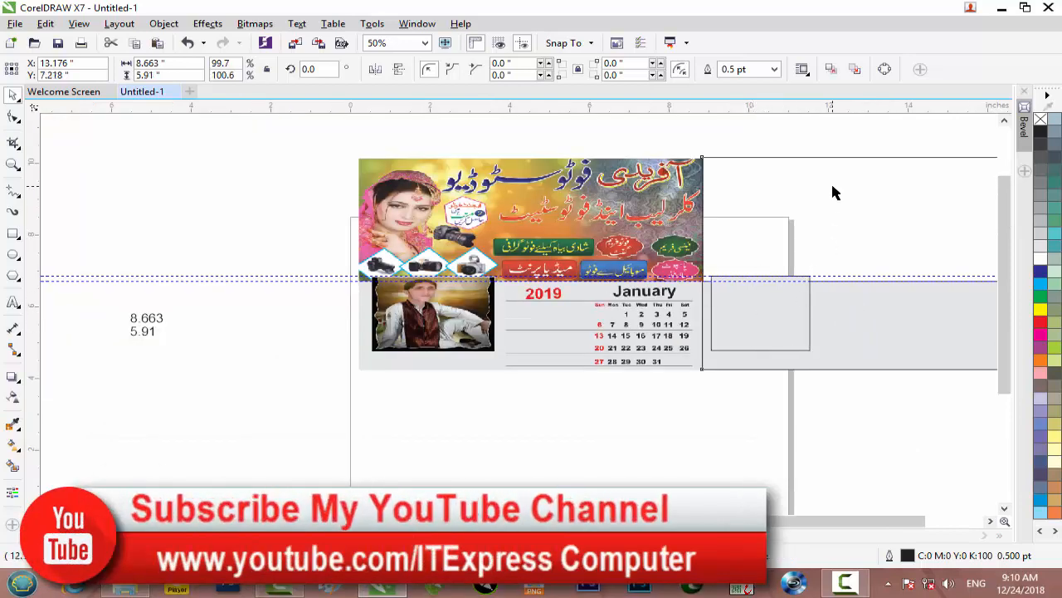
pyautogui.click(1000, 7)
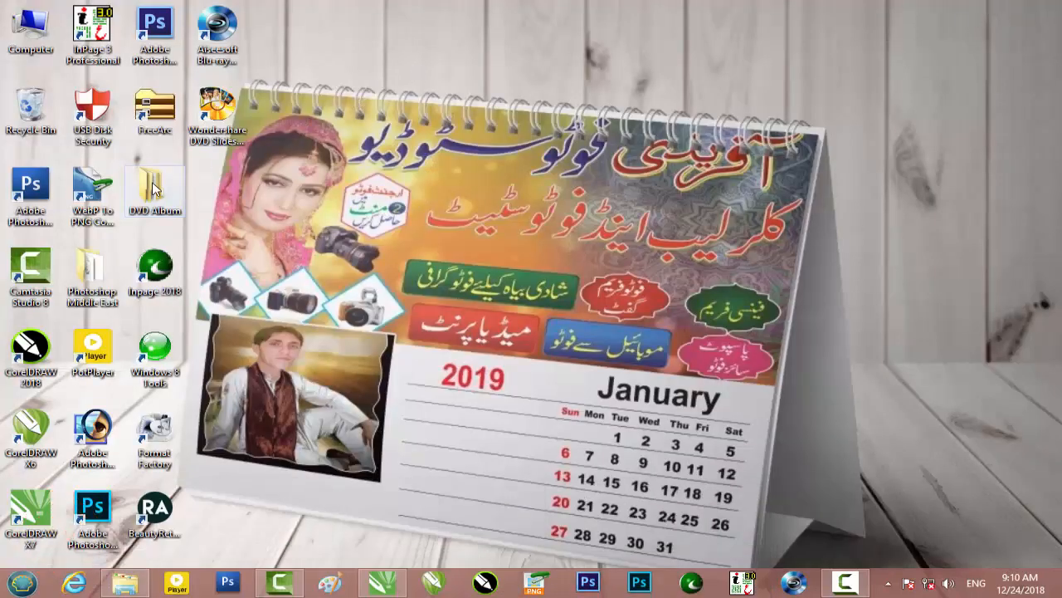
pyautogui.doubleClick(38, 45)
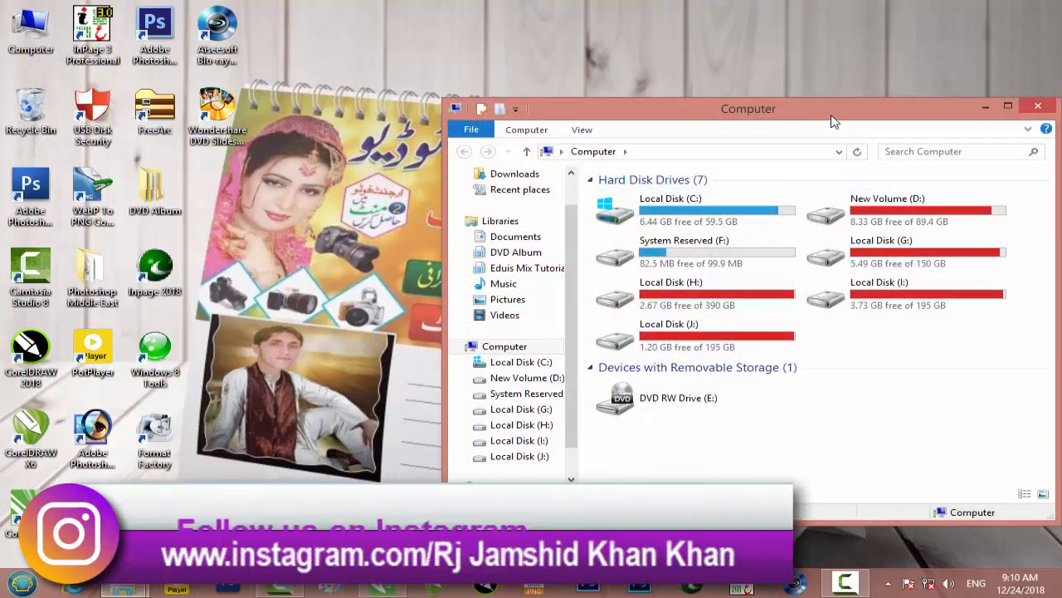
pyautogui.doubleClick(829, 112)
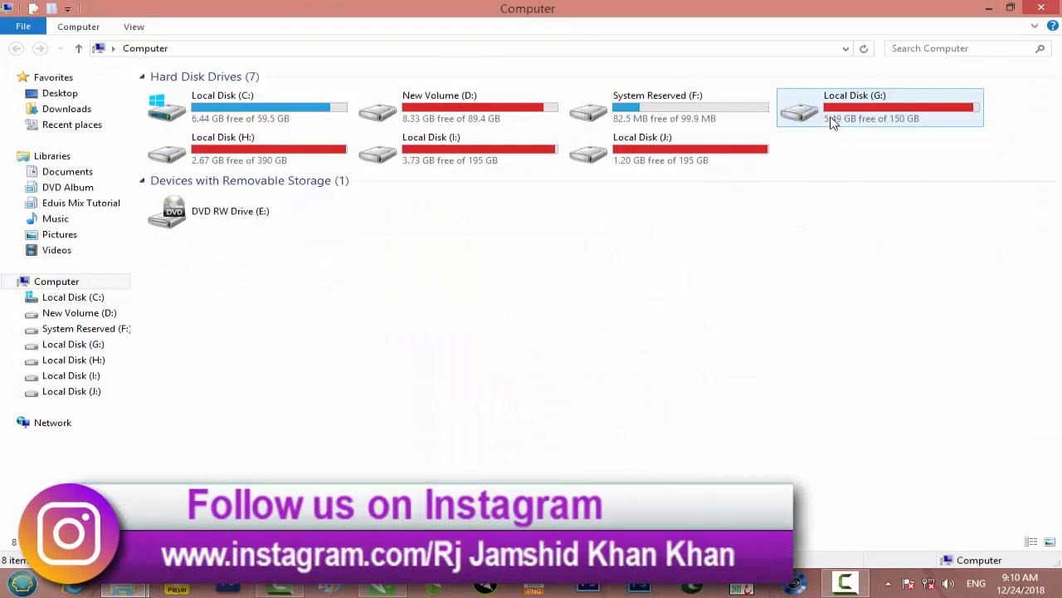
pyautogui.doubleClick(536, 162)
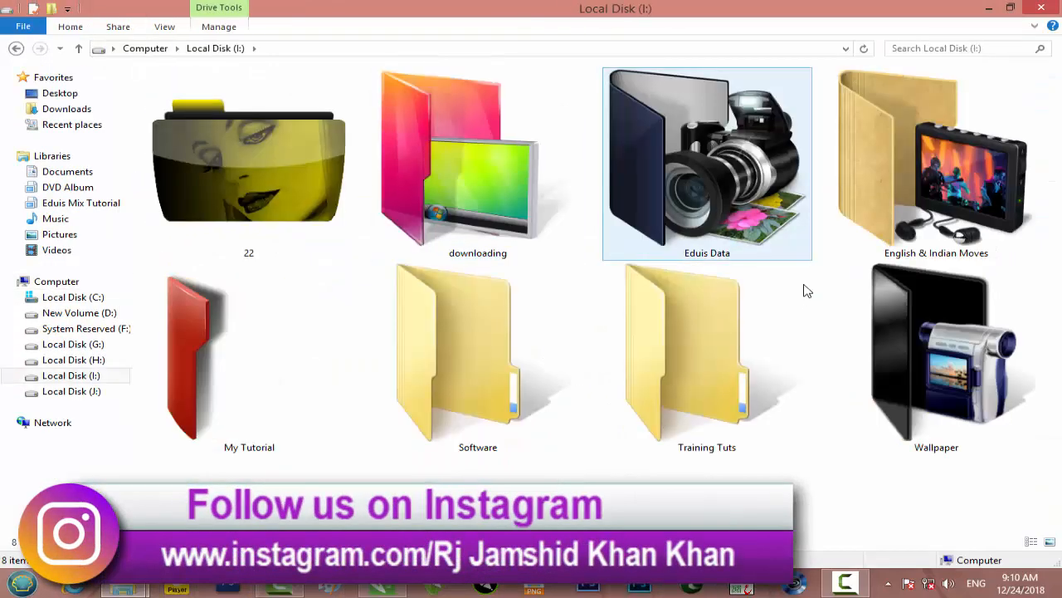
pyautogui.doubleClick(898, 333)
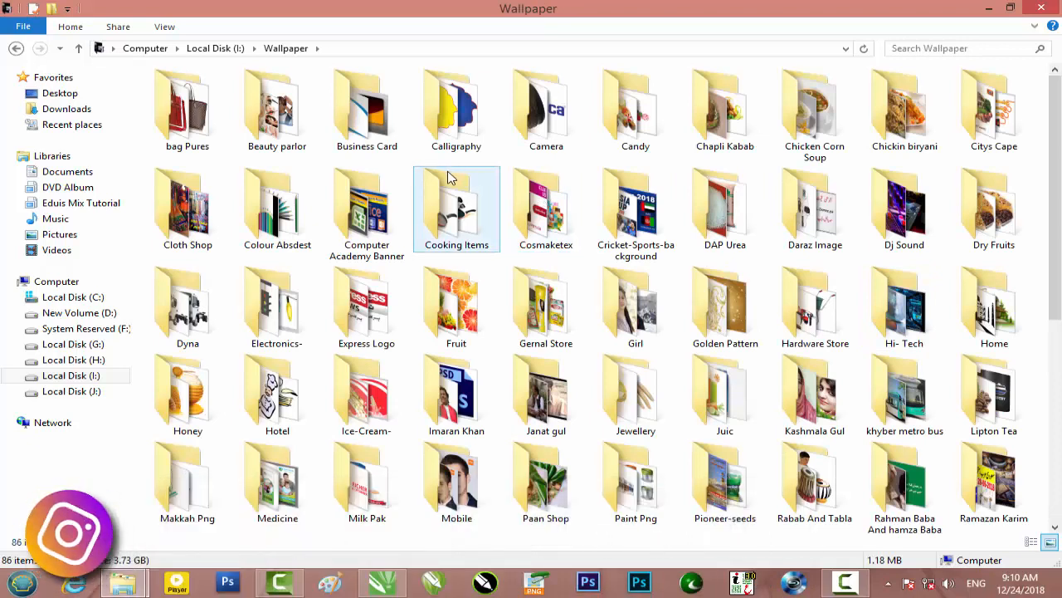
pyautogui.scroll(-5, 380, 208)
pyautogui.doubleClick(208, 187)
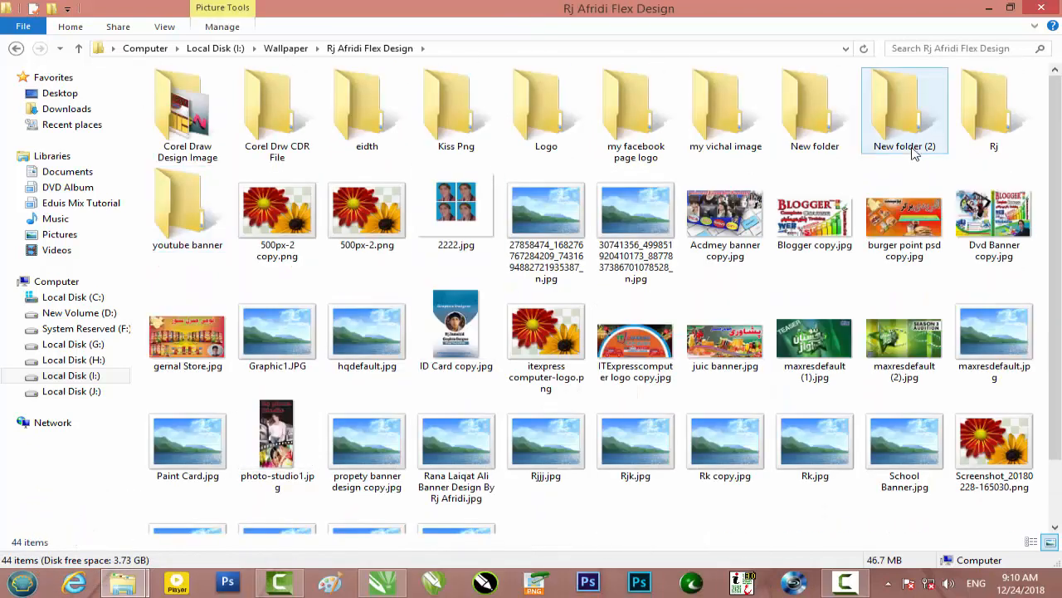
pyautogui.doubleClick(910, 148)
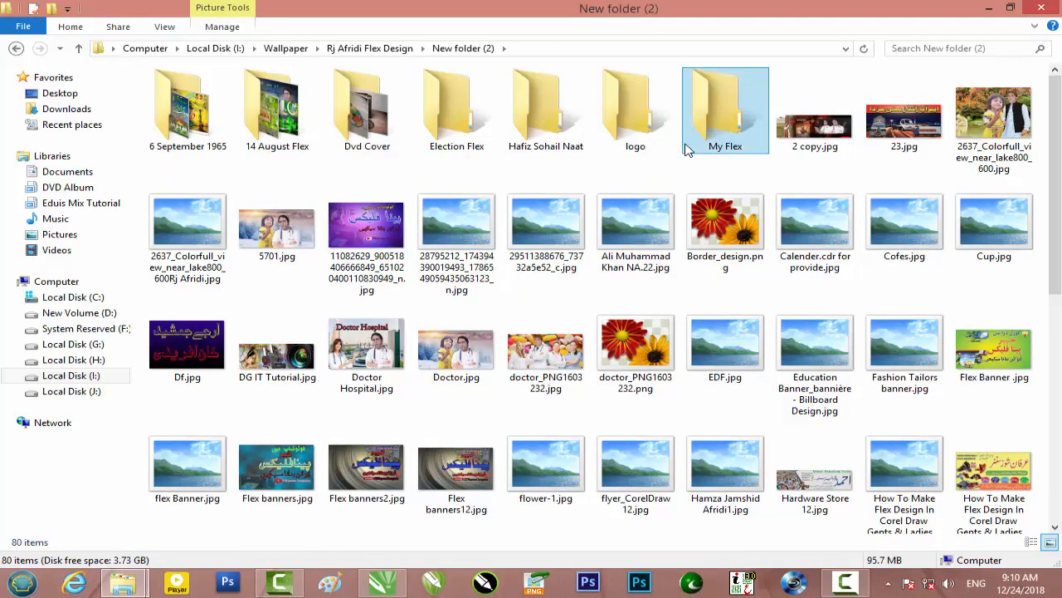
pyautogui.doubleClick(719, 116)
pyautogui.doubleClick(209, 147)
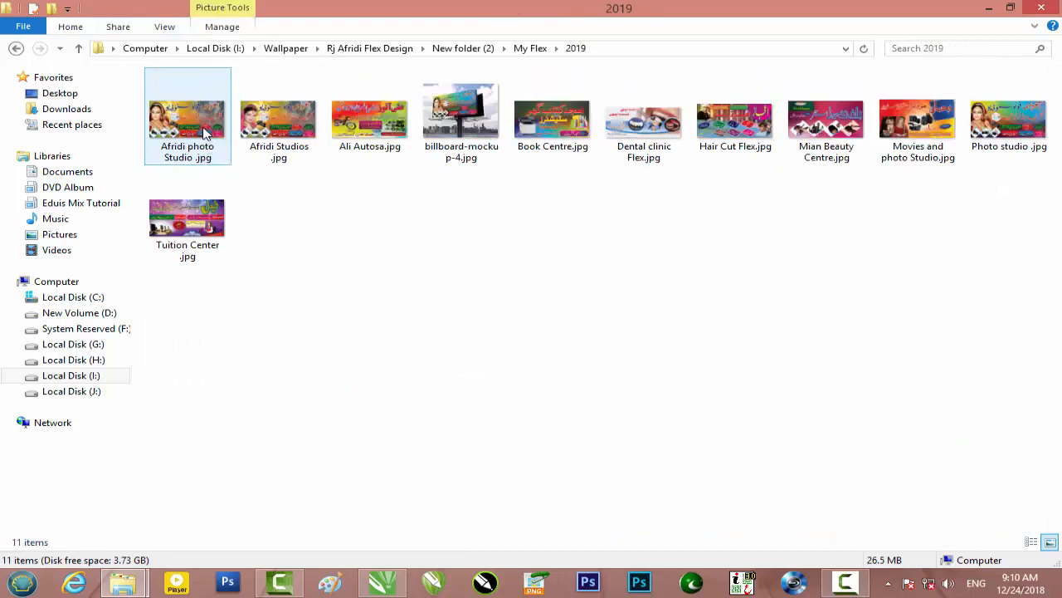
# Import Afridi Studios .jpg into the CorelDRAW drawing, scale it to about 4.98 by 2.708 in and place it at the page rectangle's top-left corner.
pyautogui.moveTo(278, 129); pyautogui.dragTo(297, 402)
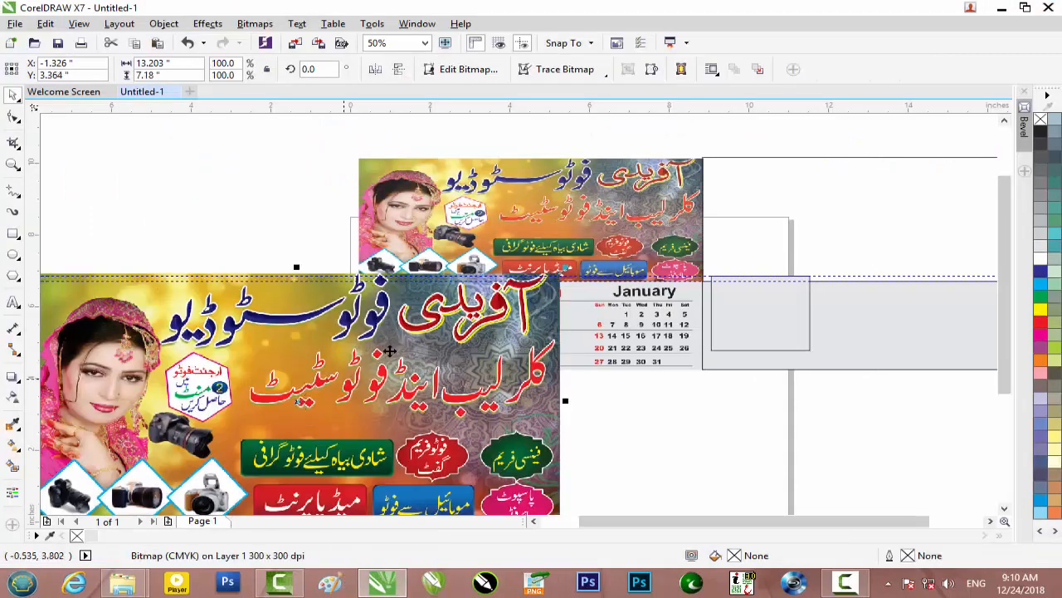
pyautogui.moveTo(528, 307); pyautogui.dragTo(722, 332)
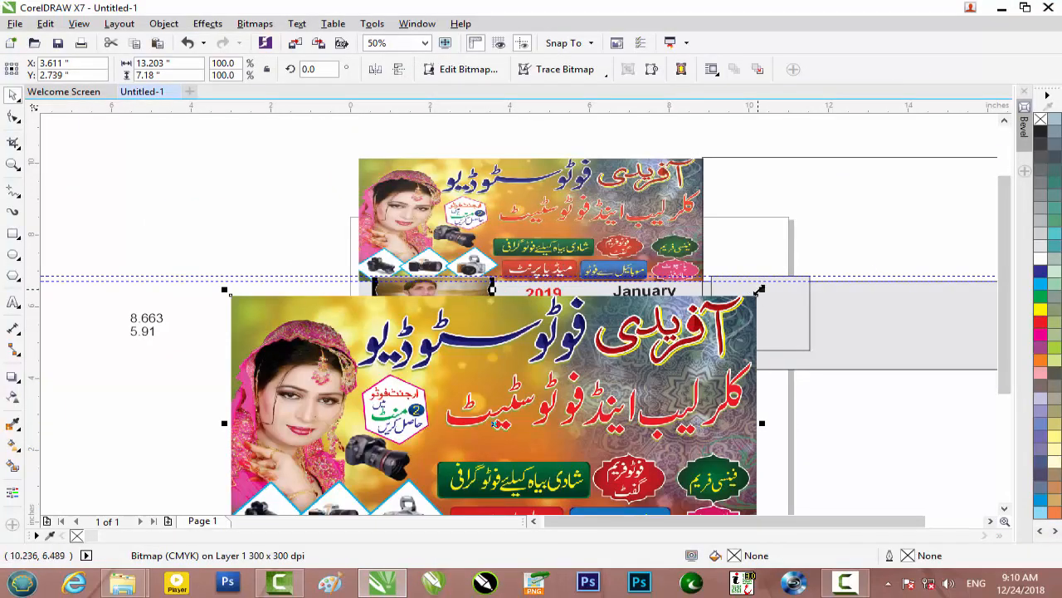
pyautogui.moveTo(762, 291); pyautogui.dragTo(593, 376)
pyautogui.moveTo(501, 420); pyautogui.dragTo(833, 184)
pyautogui.scroll(2, 836, 191)
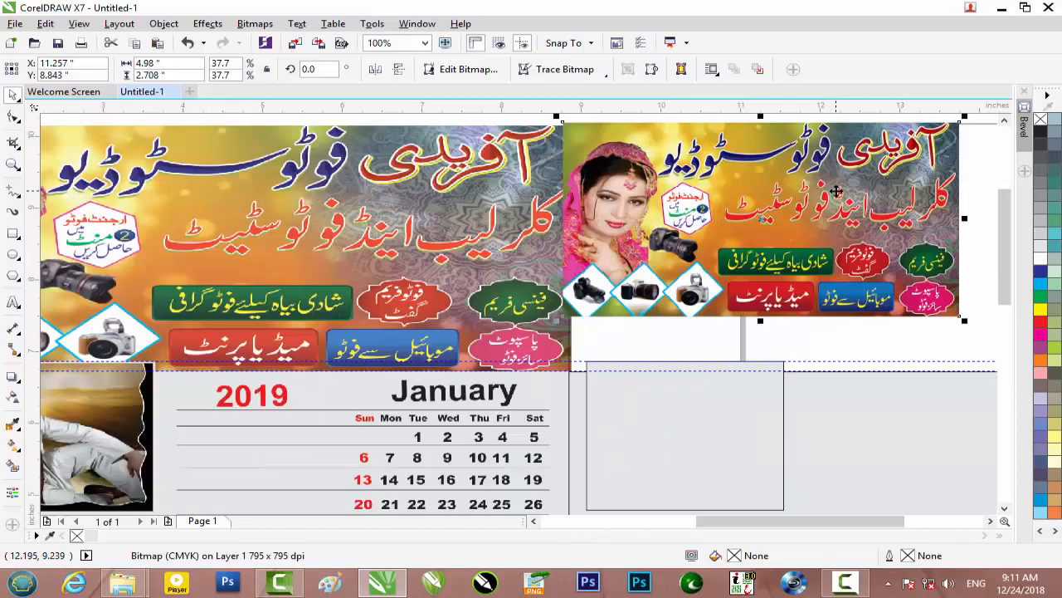
# PowerClip the studio banner image inside the large page rectangle.
pyautogui.rightClick(813, 227)
pyautogui.click(881, 156)
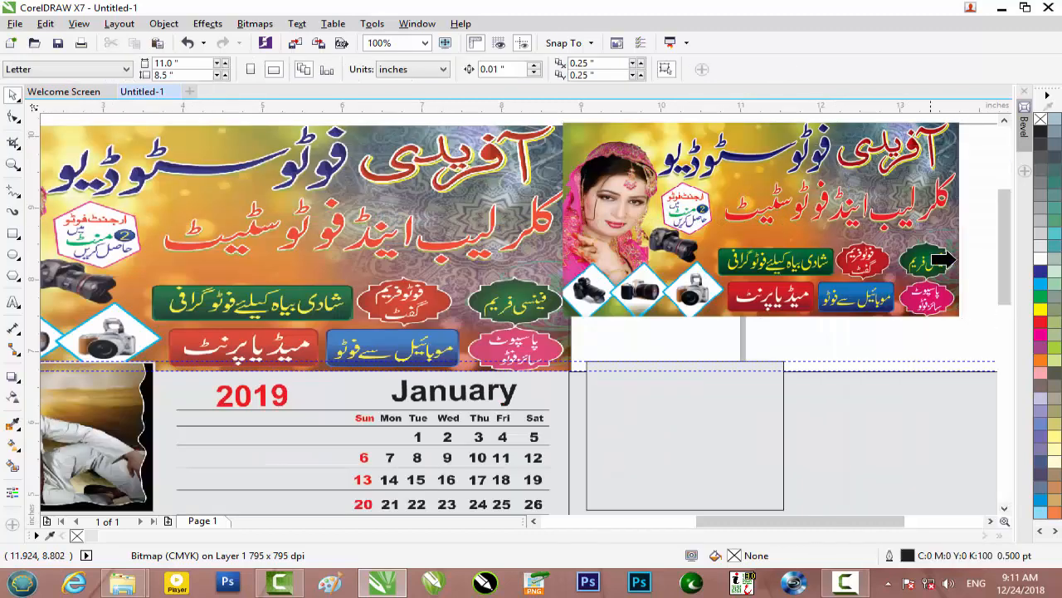
pyautogui.click(988, 245)
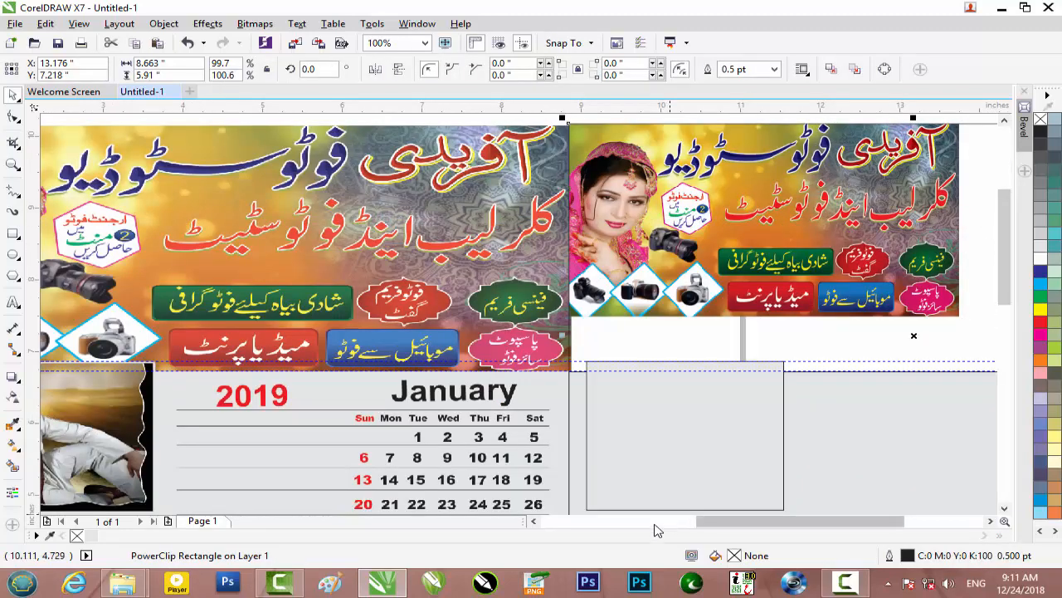
# Edit the page rectangle's PowerClip contents and stretch the banner to the page's right edge, about 8.777 in wide.
pyautogui.click(751, 262)
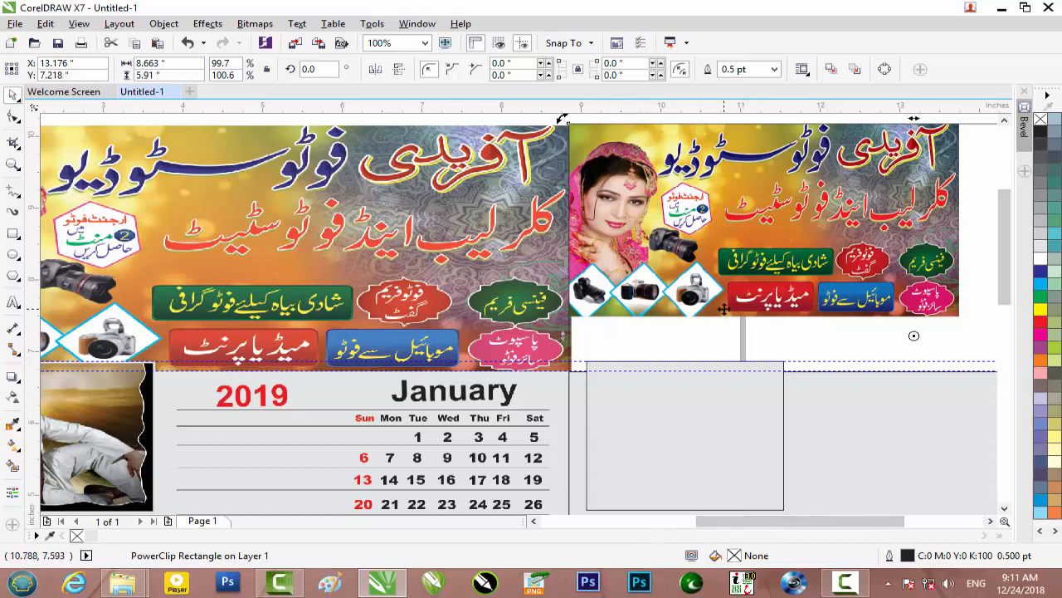
pyautogui.scroll(-2, 724, 309)
pyautogui.click(820, 448)
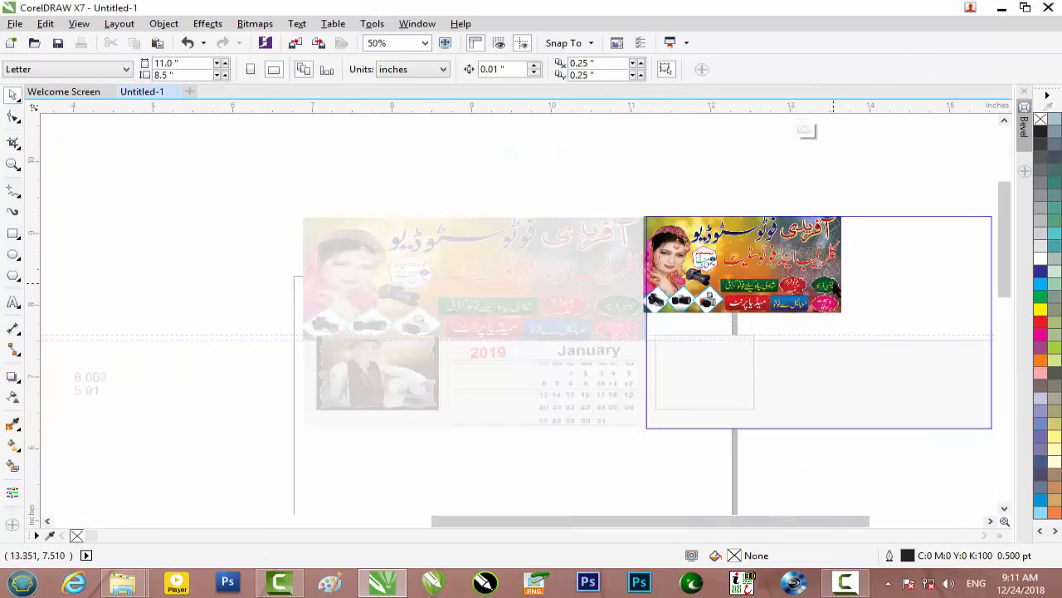
pyautogui.scroll(4, 834, 286)
pyautogui.scroll(-2, 973, 236)
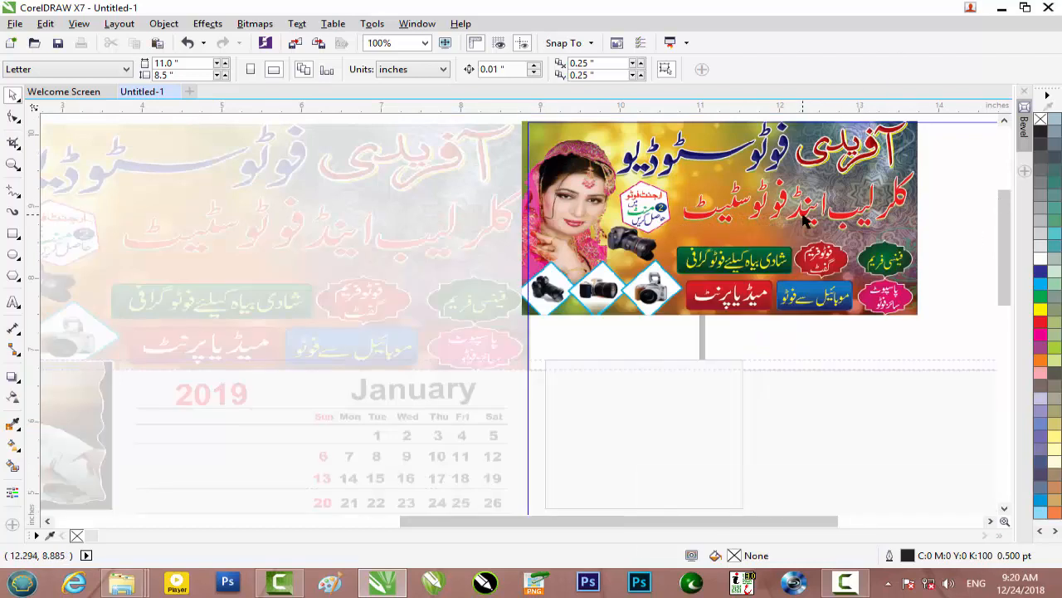
pyautogui.click(803, 220)
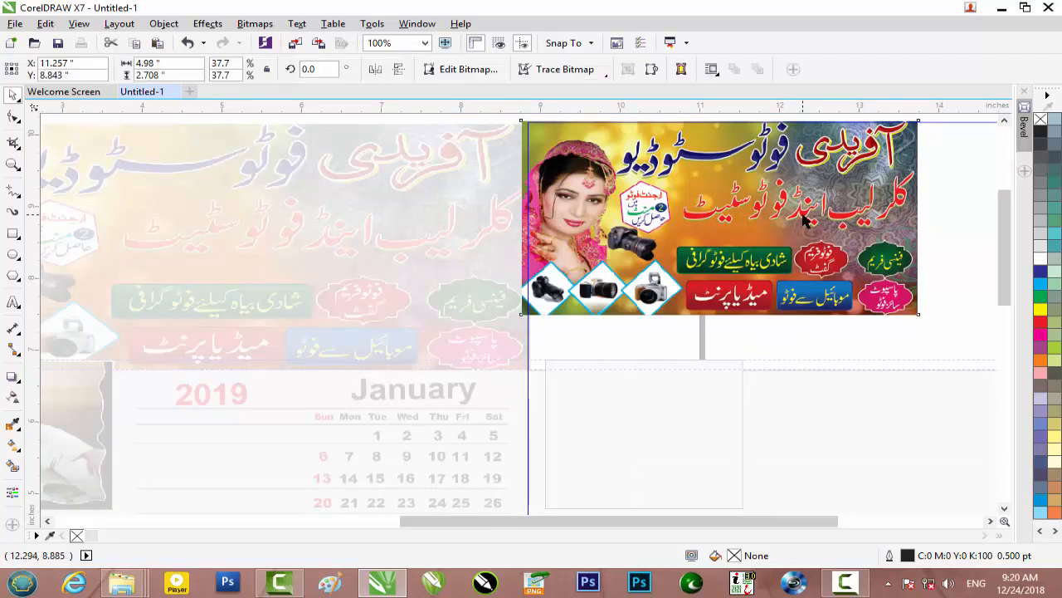
pyautogui.scroll(-2, 803, 217)
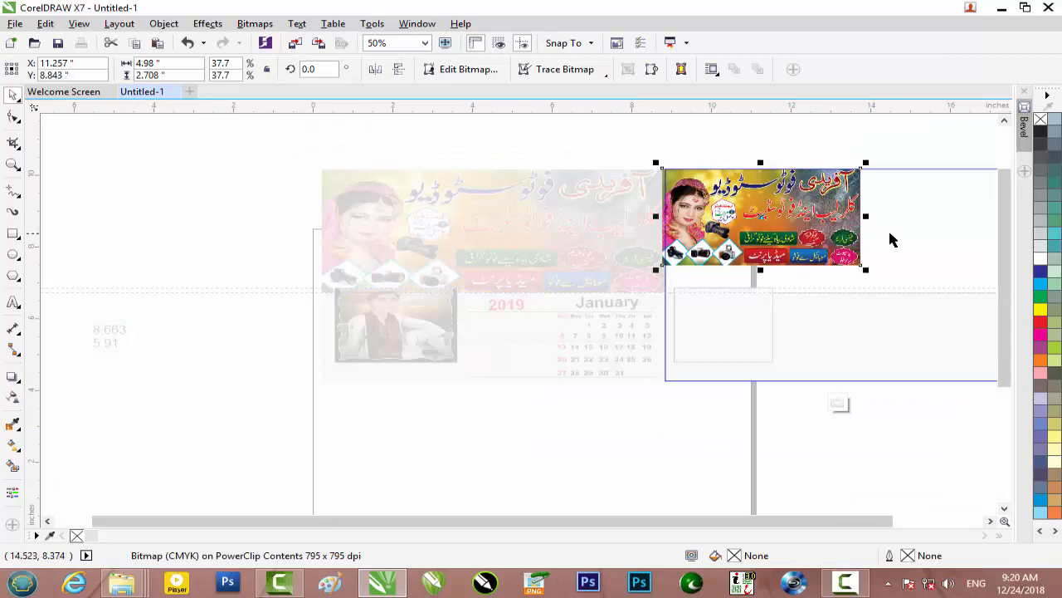
pyautogui.moveTo(867, 216); pyautogui.dragTo(808, 227)
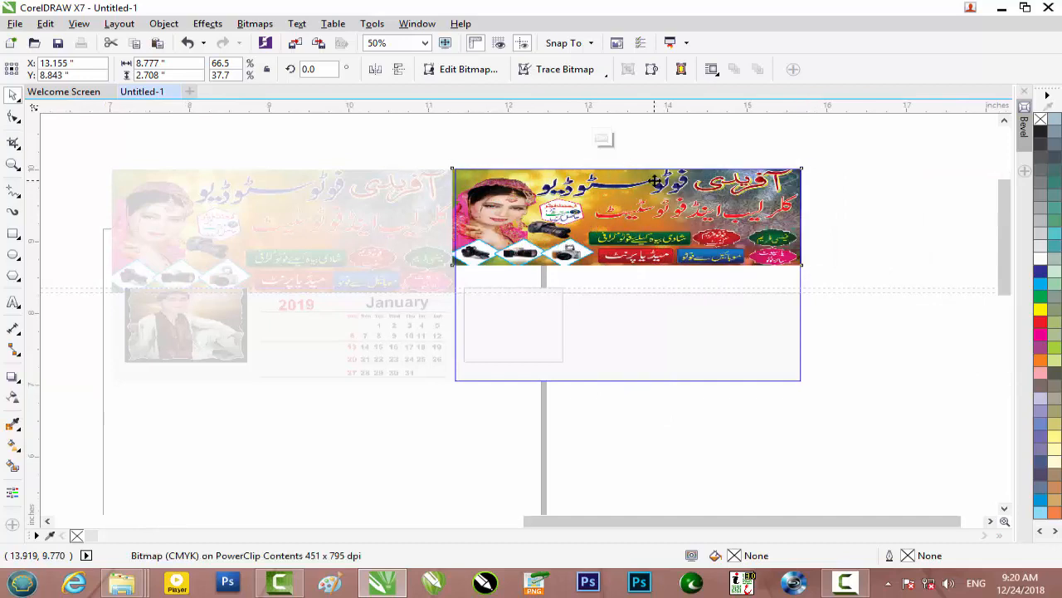
# Stretch the banner down to the lower guideline, about 3.469 in high, and pull its left edge in to about 8.729 in wide.
pyautogui.scroll(2, 596, 145)
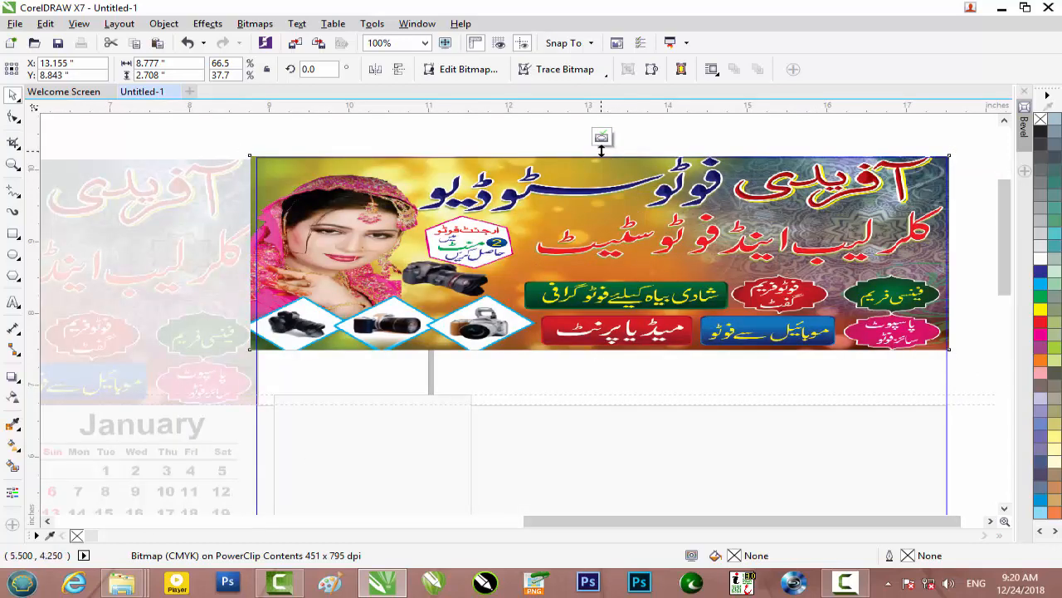
pyautogui.moveTo(602, 149); pyautogui.dragTo(602, 147)
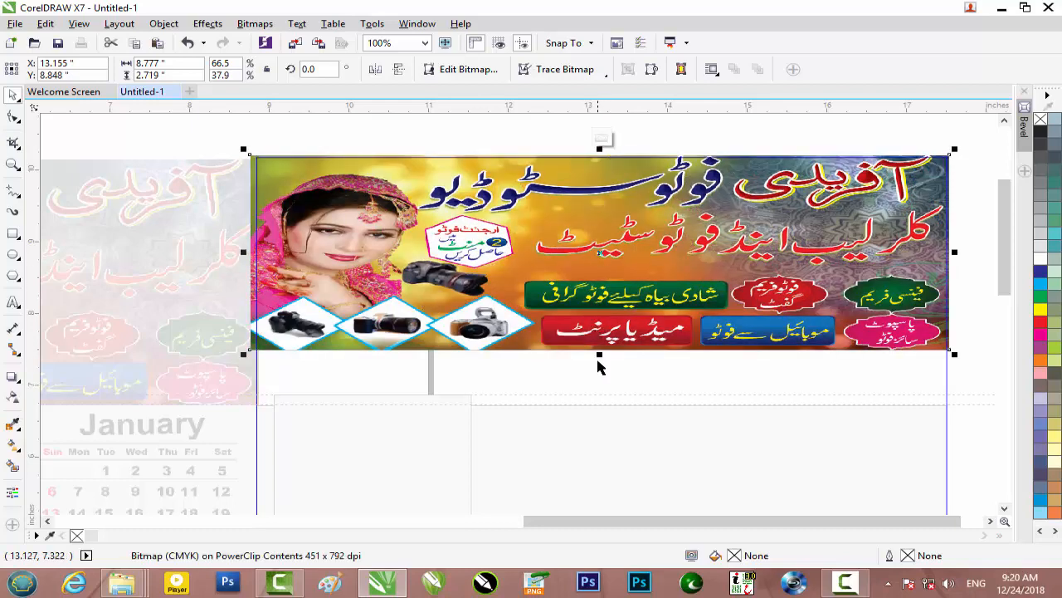
pyautogui.moveTo(598, 355); pyautogui.dragTo(596, 408)
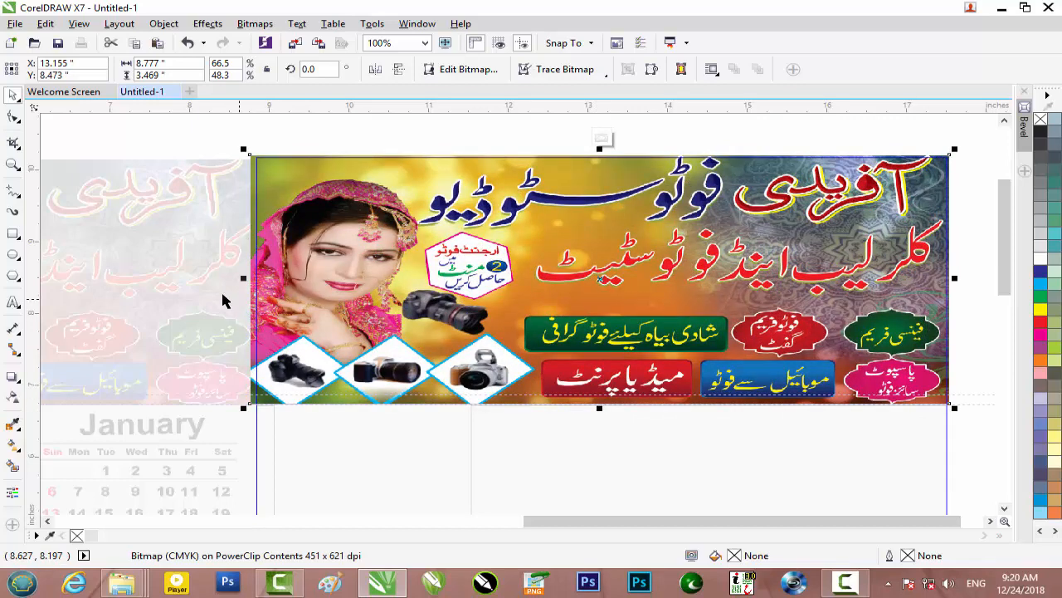
pyautogui.moveTo(244, 282); pyautogui.dragTo(248, 279)
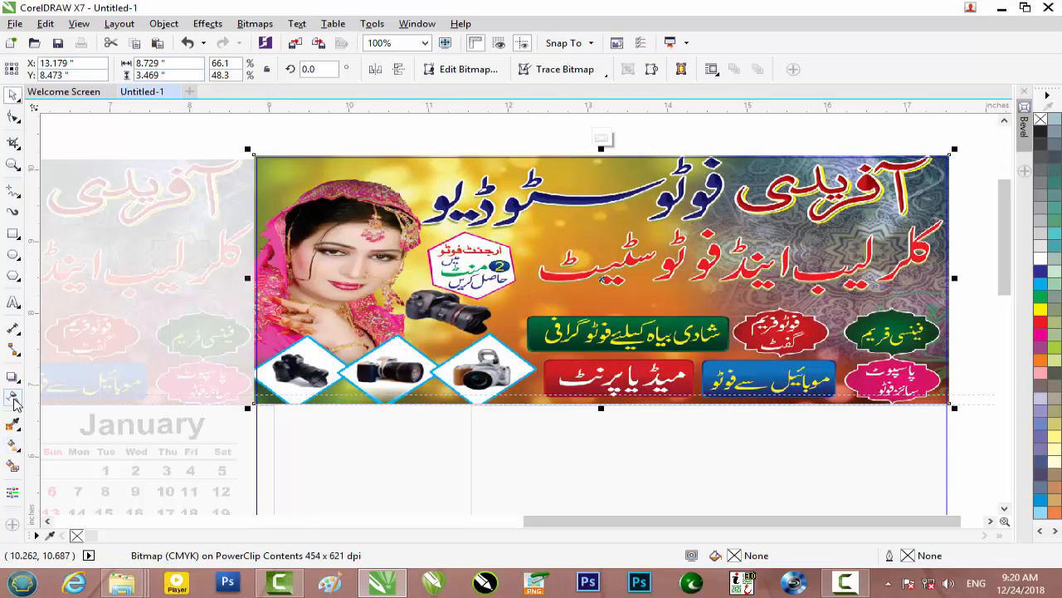
# Apply a uniform transparency of 15 to the banner and finish editing the PowerClip.
pyautogui.click(14, 398)
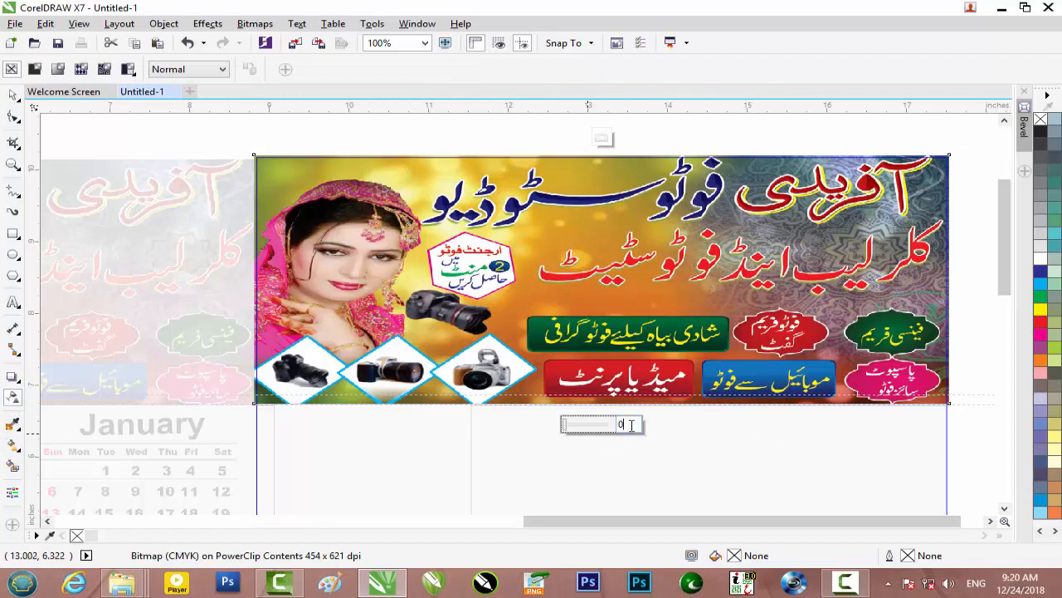
pyautogui.moveTo(632, 426); pyautogui.dragTo(609, 425)
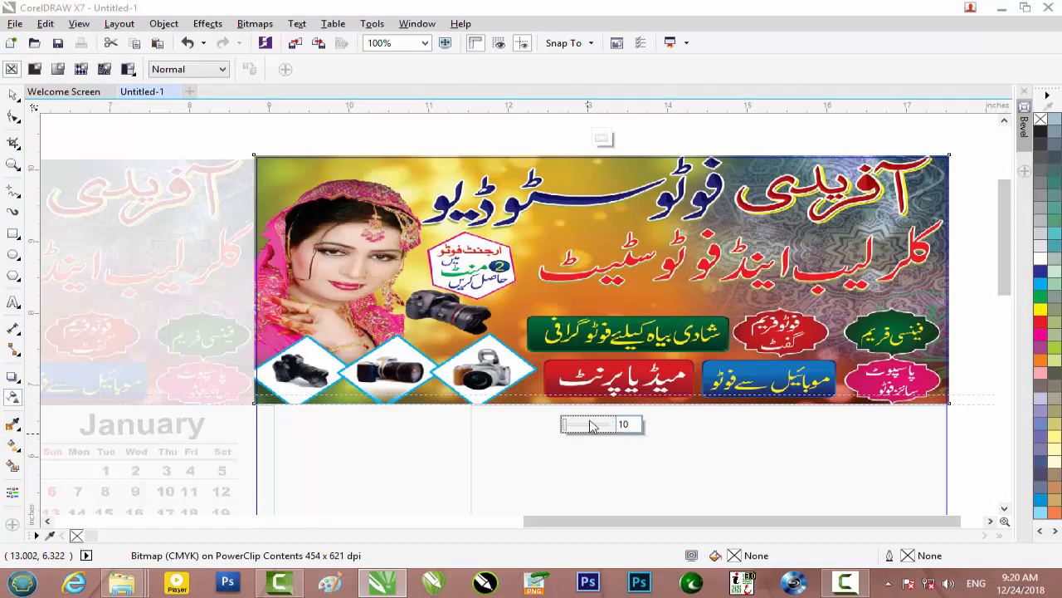
pyautogui.press('Return')
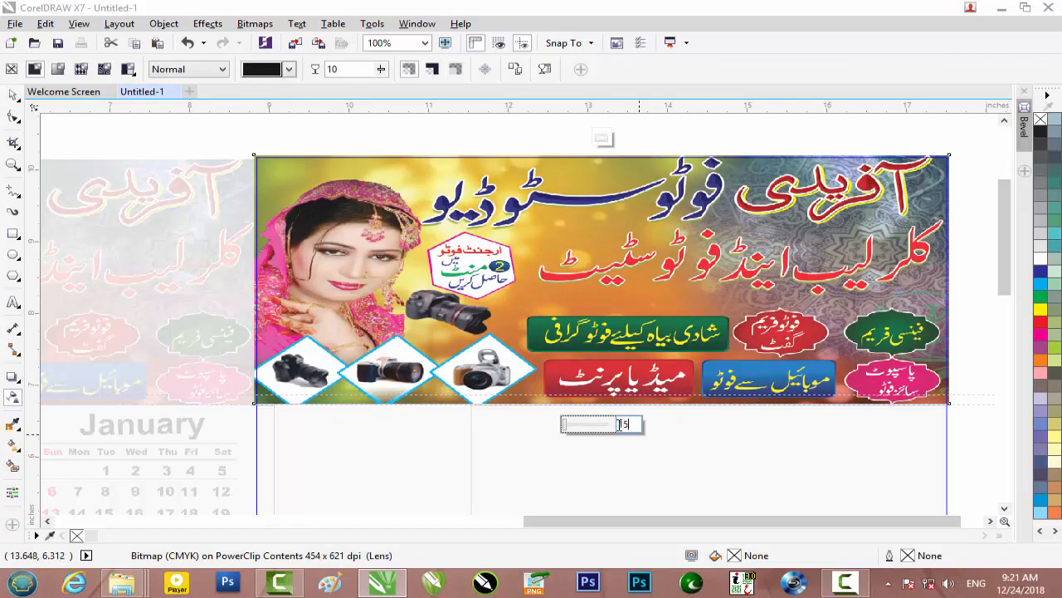
pyautogui.click(603, 138)
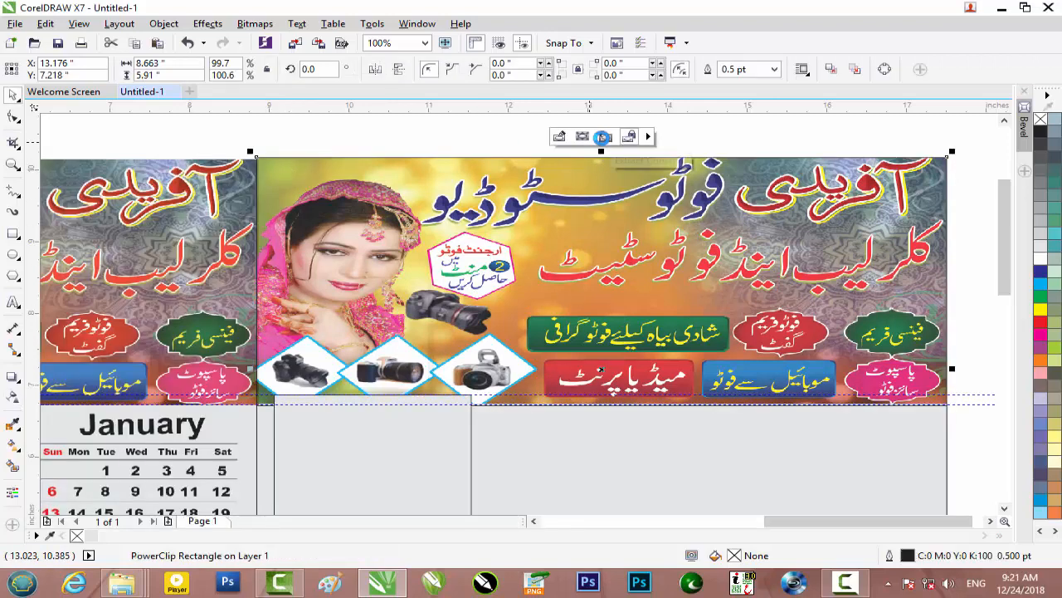
pyautogui.click(975, 287)
pyautogui.scroll(-1, 718, 324)
pyautogui.scroll(-1, 718, 325)
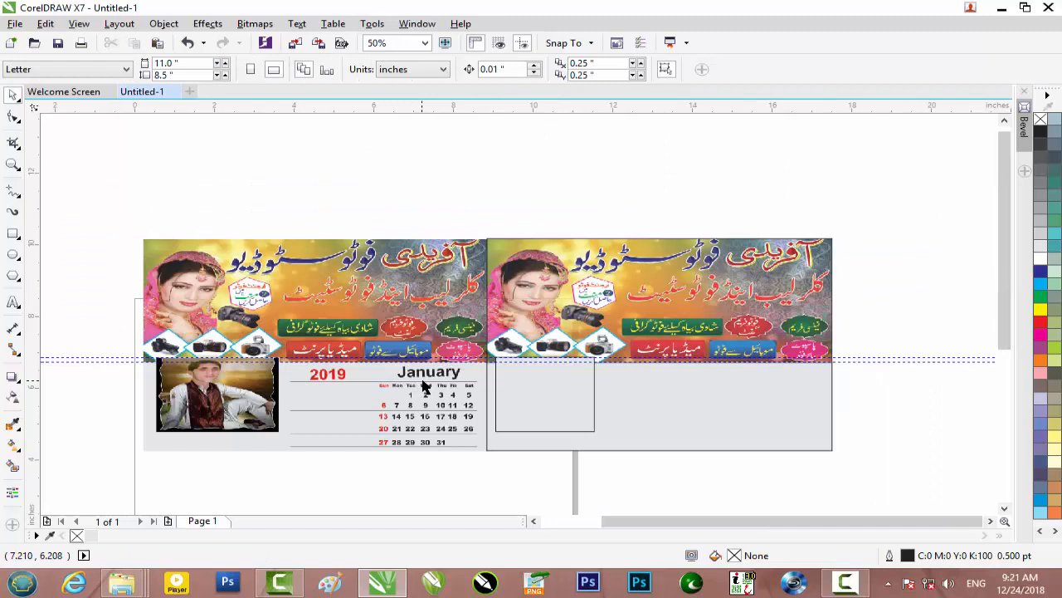
pyautogui.scroll(1, 450, 382)
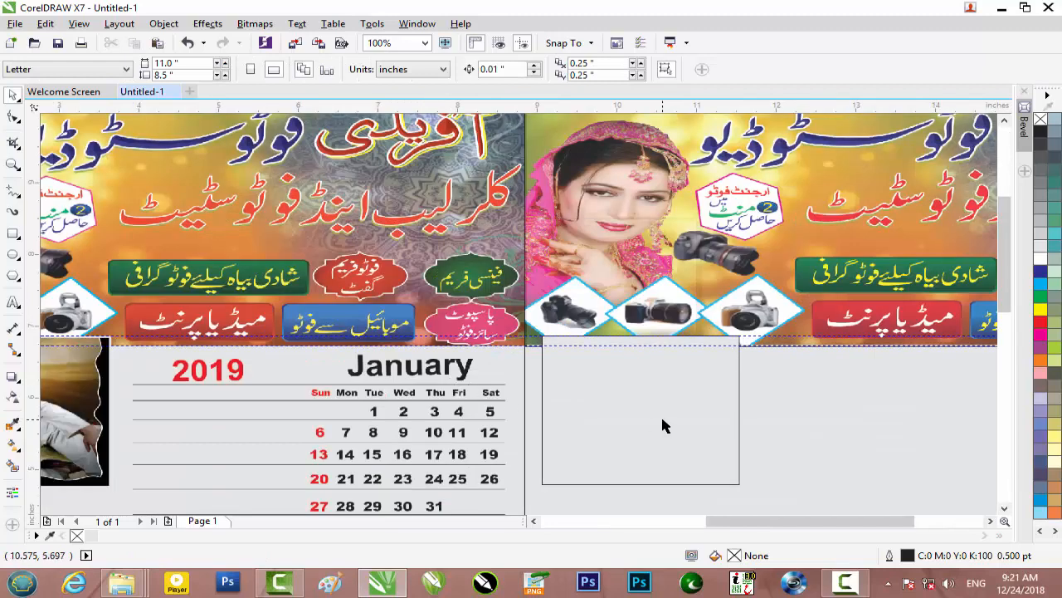
pyautogui.click(1002, 12)
pyautogui.doubleClick(152, 186)
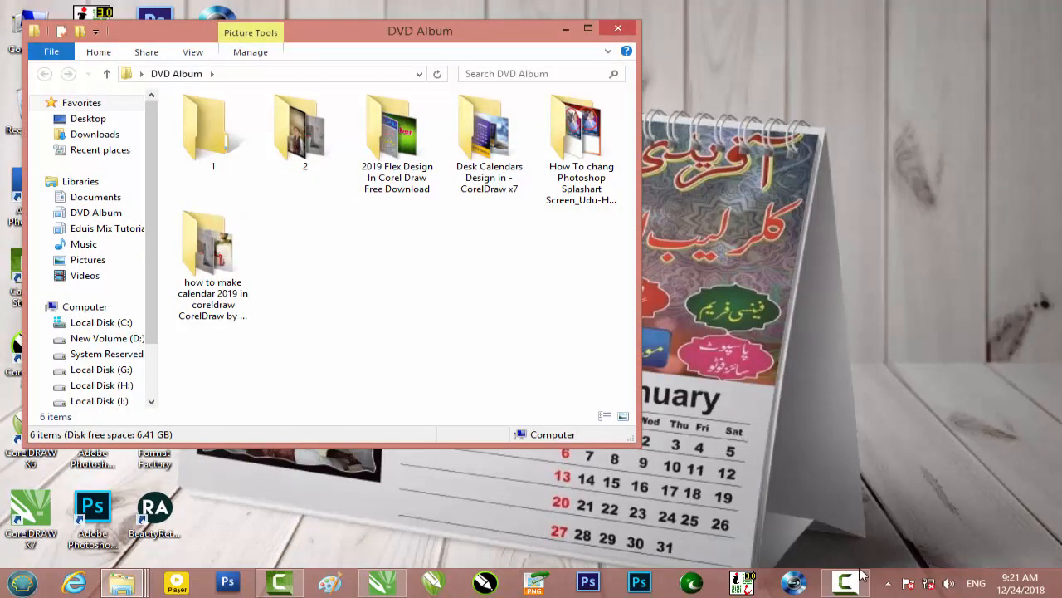
pyautogui.moveTo(857, 581)
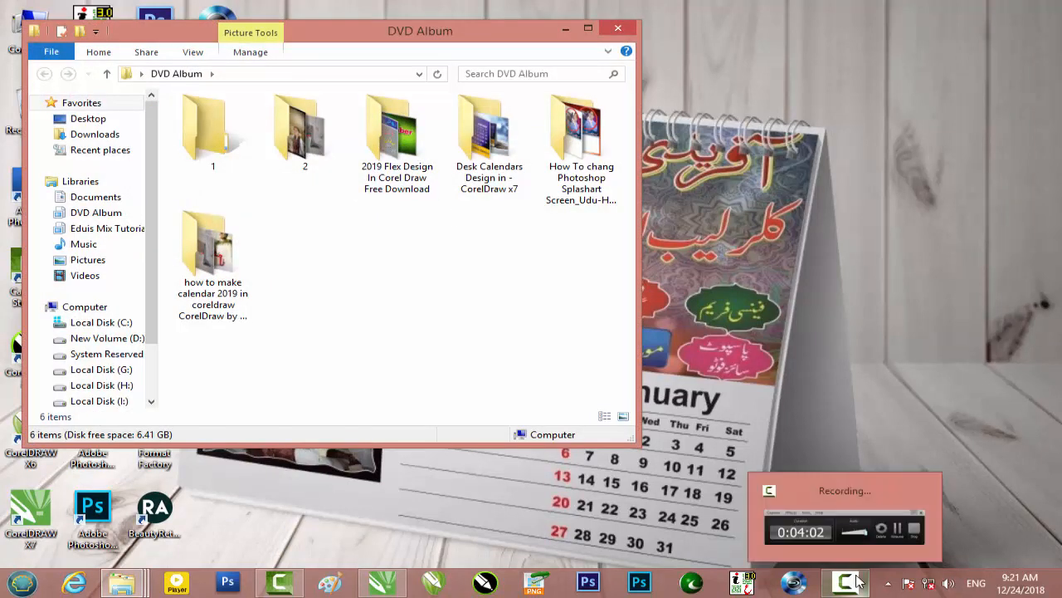
pyautogui.click(823, 497)
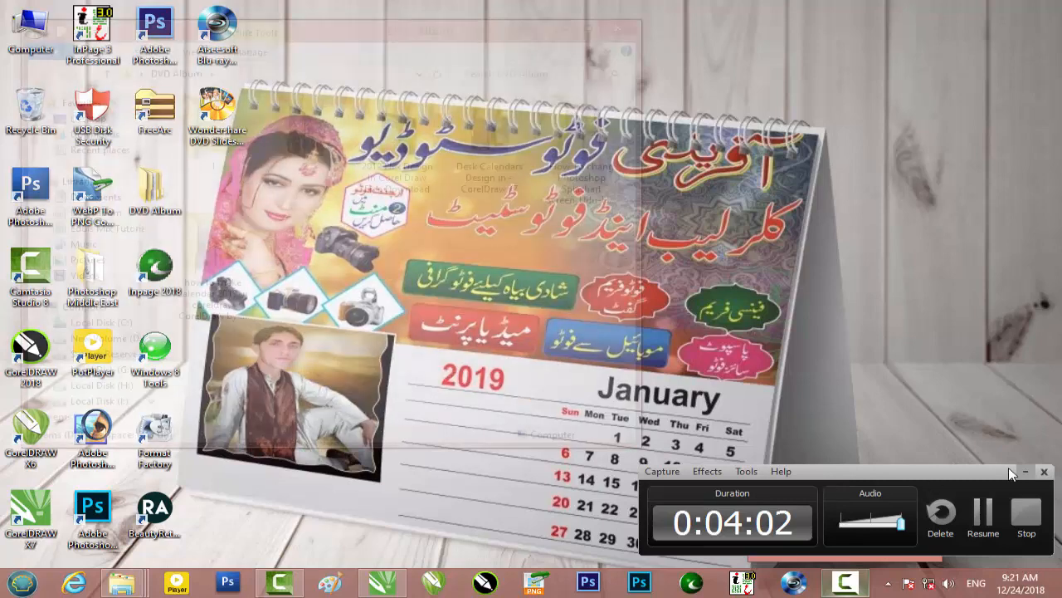
pyautogui.click(1026, 471)
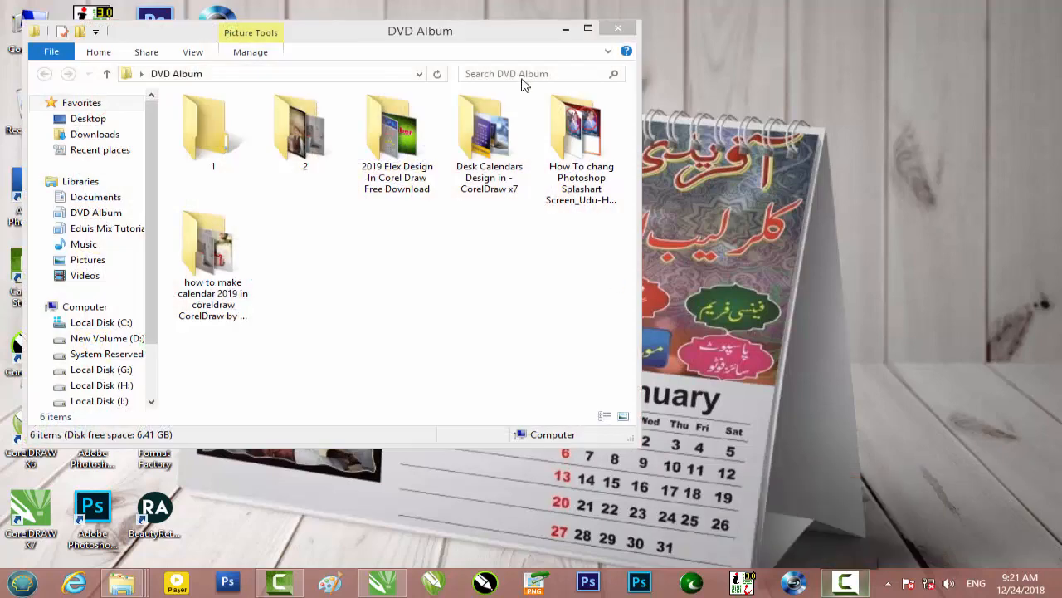
pyautogui.click(566, 32)
pyautogui.click(401, 587)
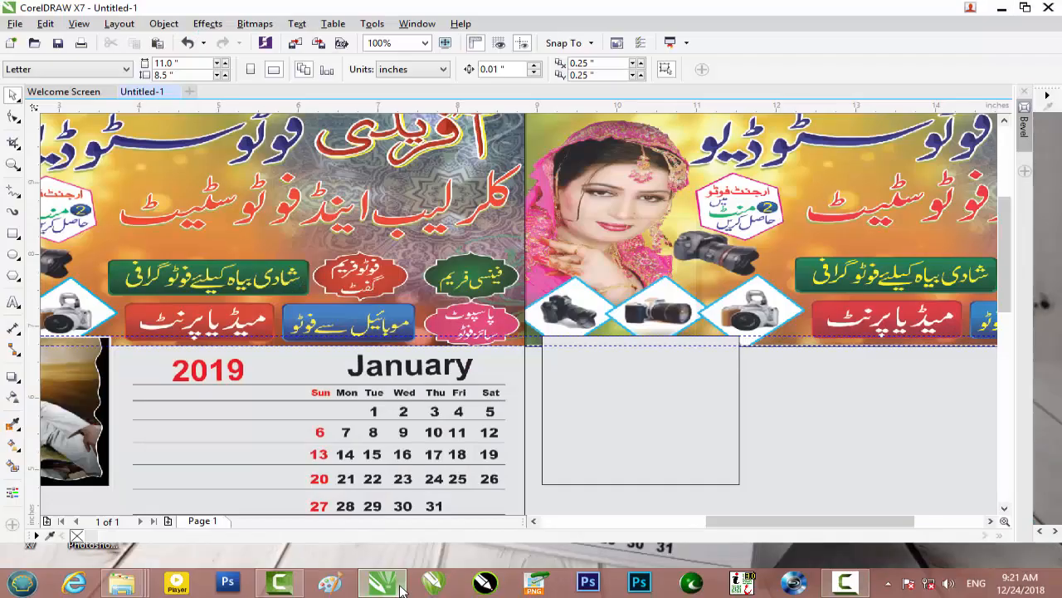
# Undo the transparency and the stretching of the banner inside the page rectangle's PowerClip.
pyautogui.click(710, 284)
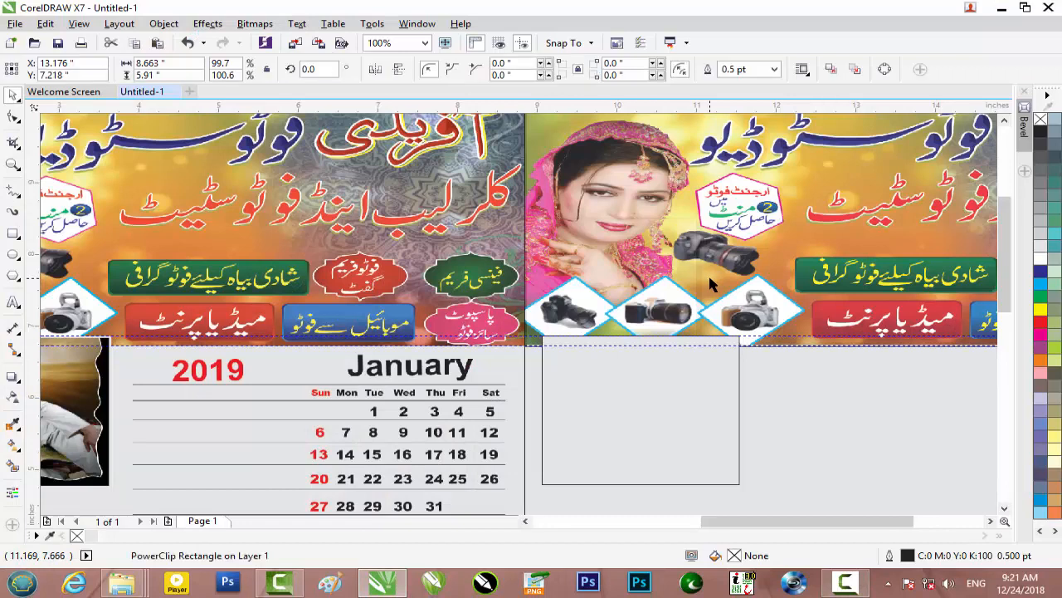
pyautogui.doubleClick(709, 279)
pyautogui.hotkey('ctrl', 'z')
pyautogui.hotkey('ctrl', 'z')
pyautogui.hotkey('ctrl', 'z')
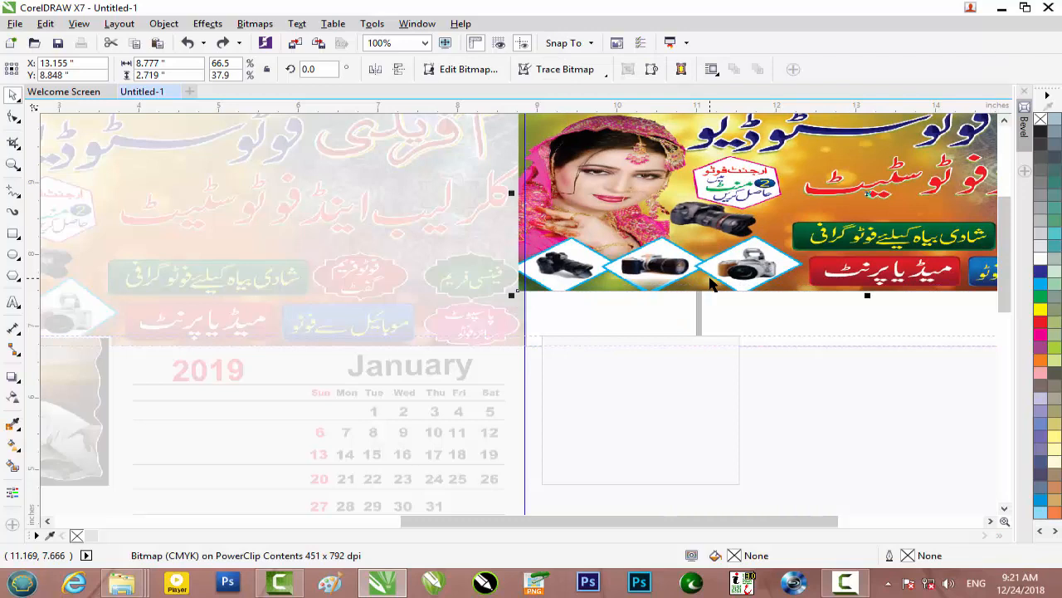
pyautogui.hotkey('ctrl', 'z')
pyautogui.scroll(-1, 709, 283)
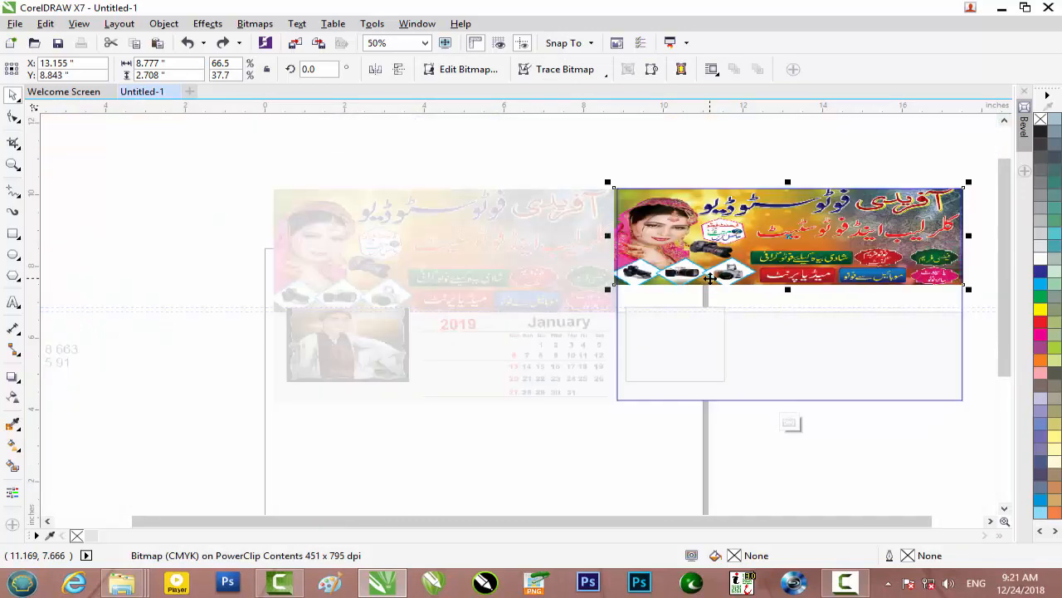
pyautogui.hotkey('ctrl', 'z')
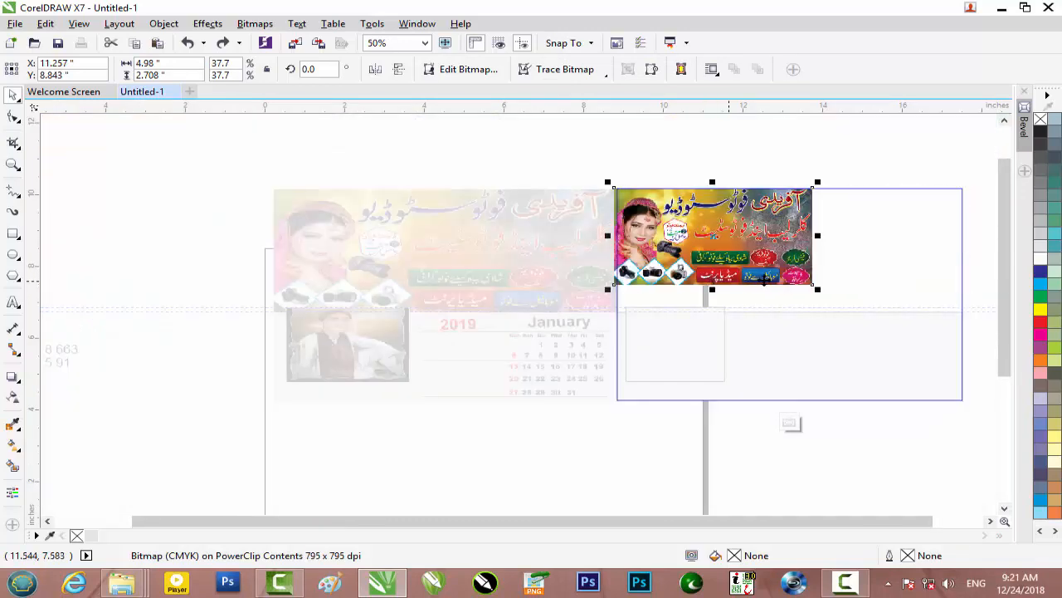
pyautogui.click(845, 583)
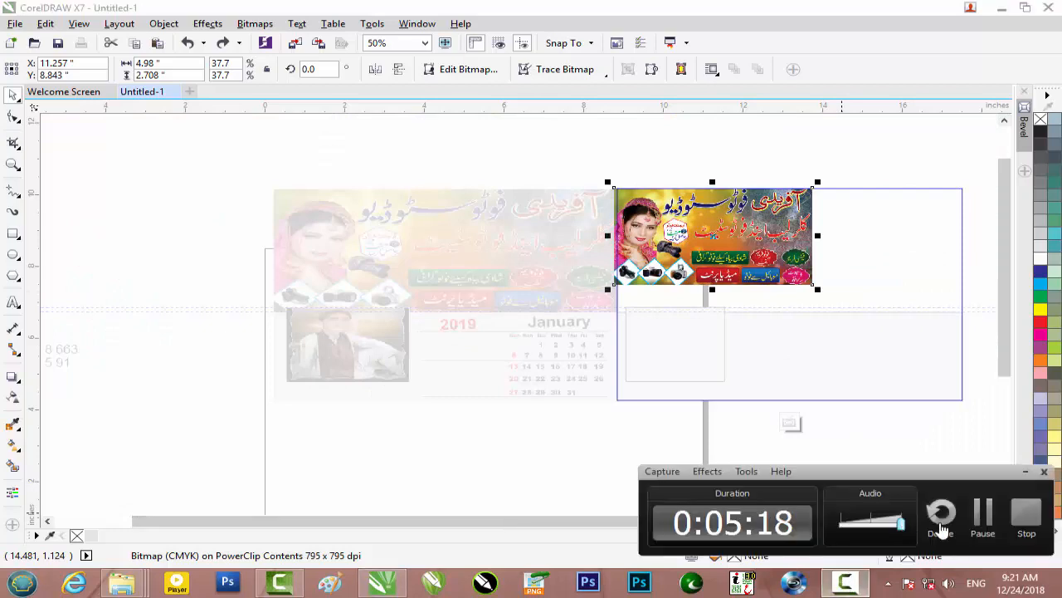
pyautogui.click(1002, 8)
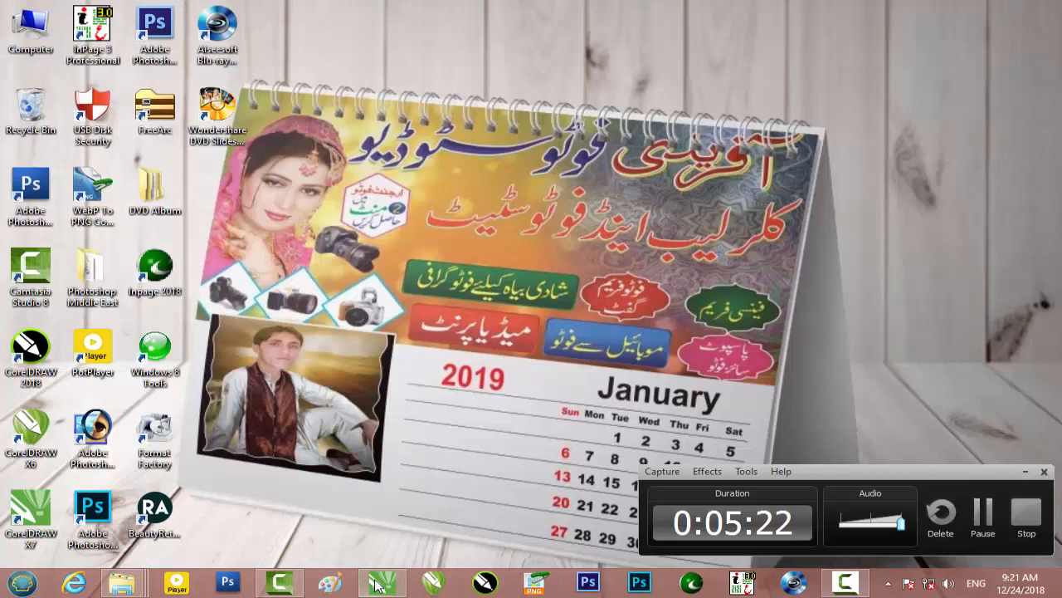
pyautogui.click(432, 579)
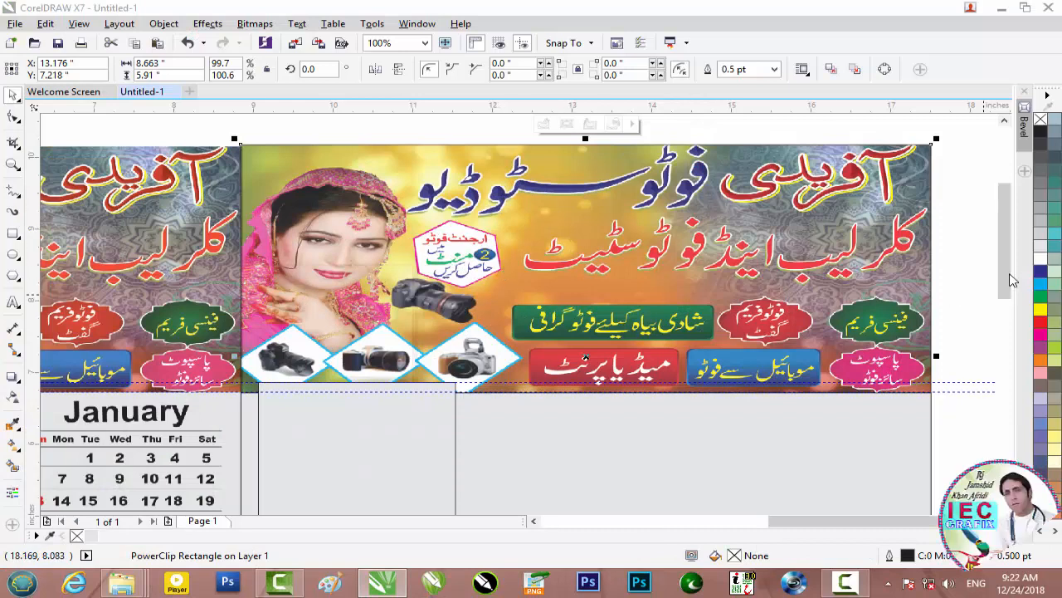
# Bring the seated man's portrait photo from subfolder 2 of the DVD Album folder into the drawing.
pyautogui.moveTo(1003, 269); pyautogui.dragTo(1002, 314)
pyautogui.click(356, 312)
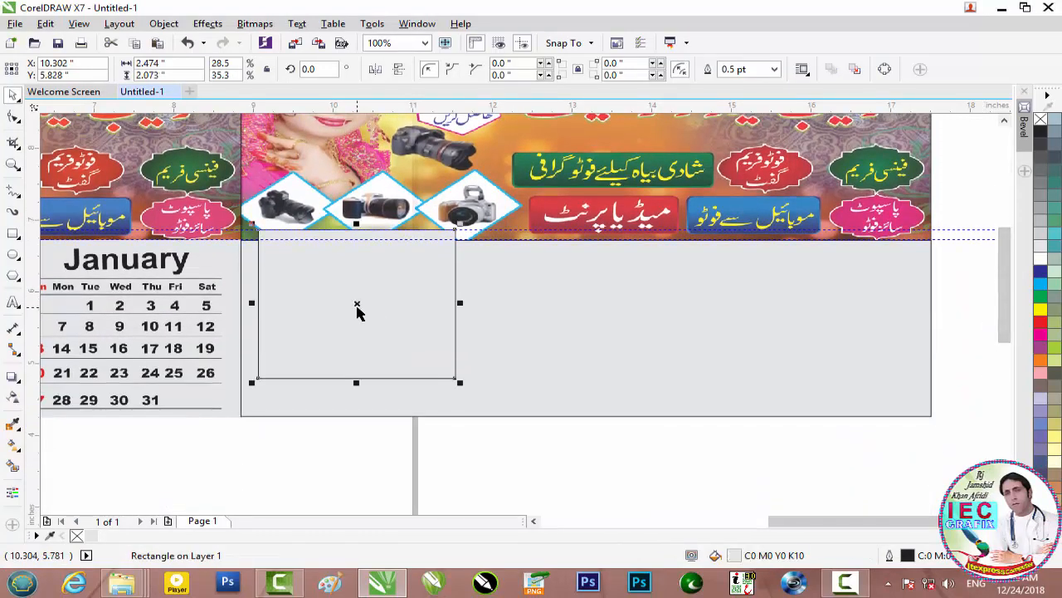
pyautogui.click(1002, 7)
pyautogui.doubleClick(141, 214)
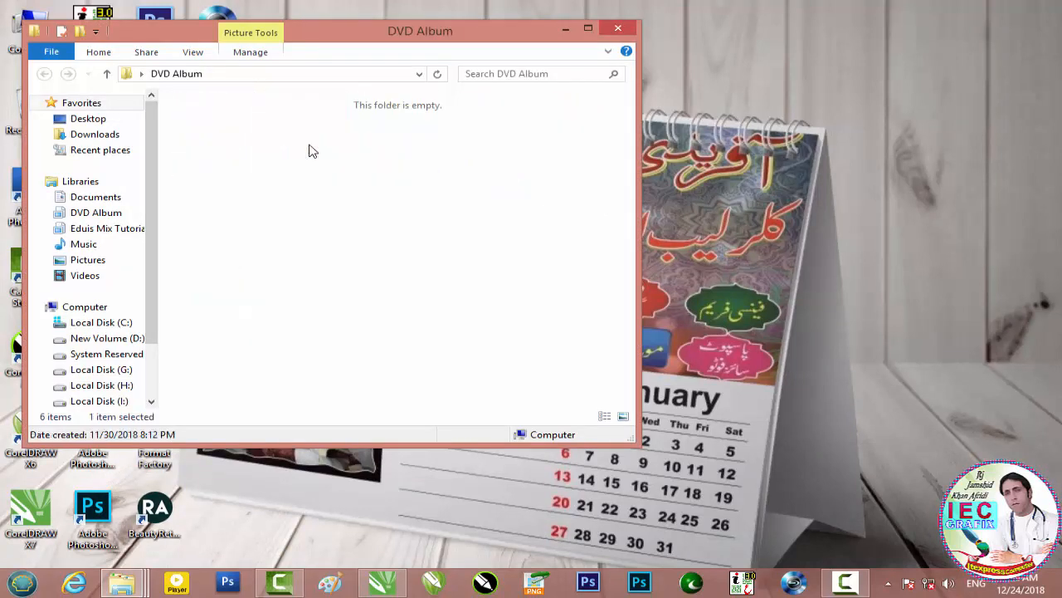
pyautogui.doubleClick(309, 151)
pyautogui.moveTo(307, 229); pyautogui.dragTo(644, 469)
pyautogui.moveTo(805, 454); pyautogui.dragTo(871, 304)
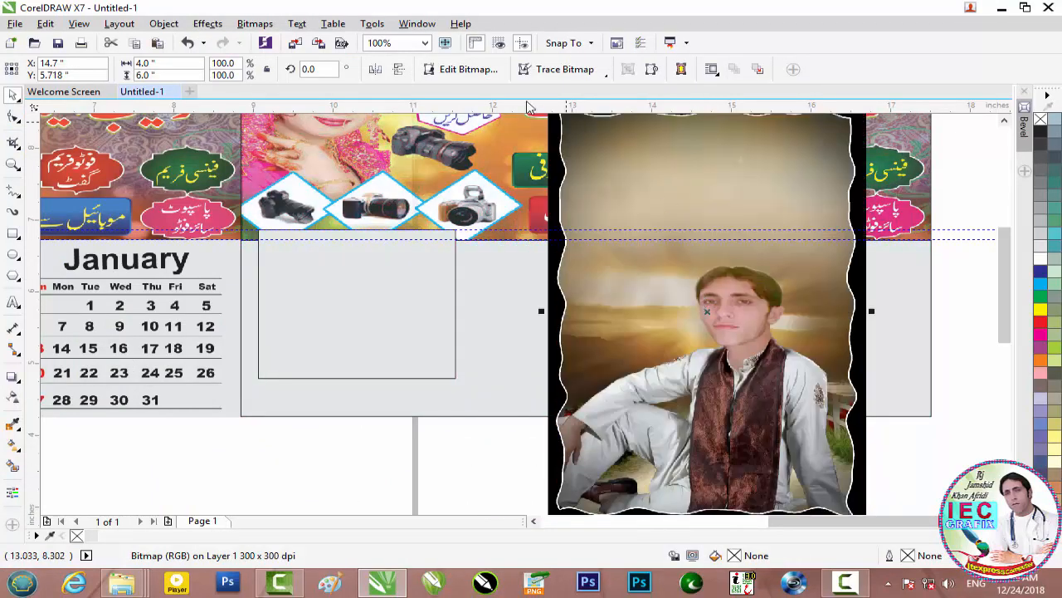
# Mirror the portrait horizontally, shrink it to about 0.889 × 1.333 in and move it to the photo rectangle's lower-left corner.
pyautogui.click(375, 69)
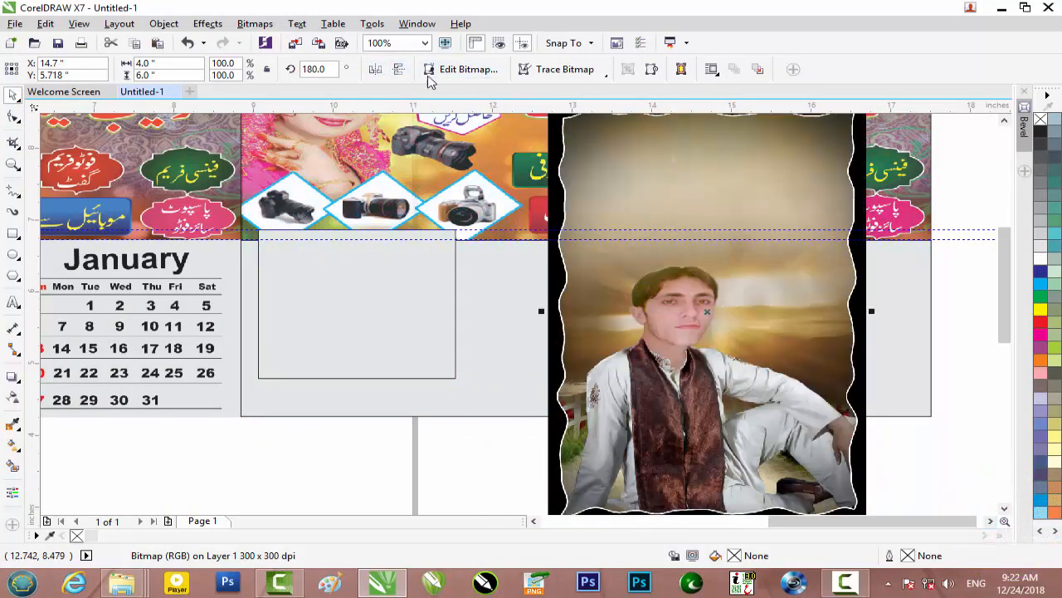
pyautogui.moveTo(793, 156); pyautogui.dragTo(763, 196)
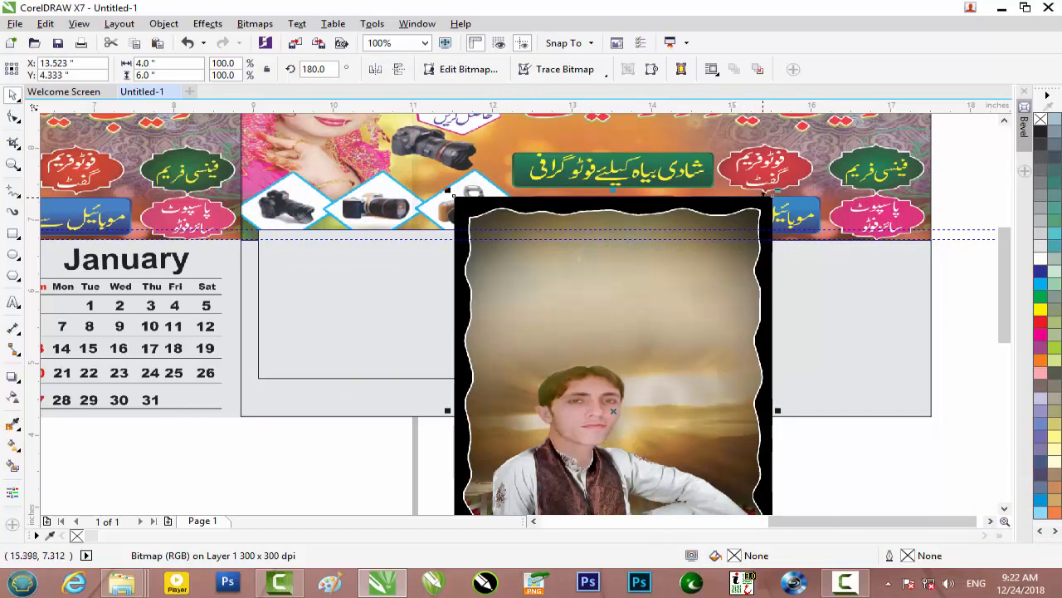
pyautogui.press('Escape')
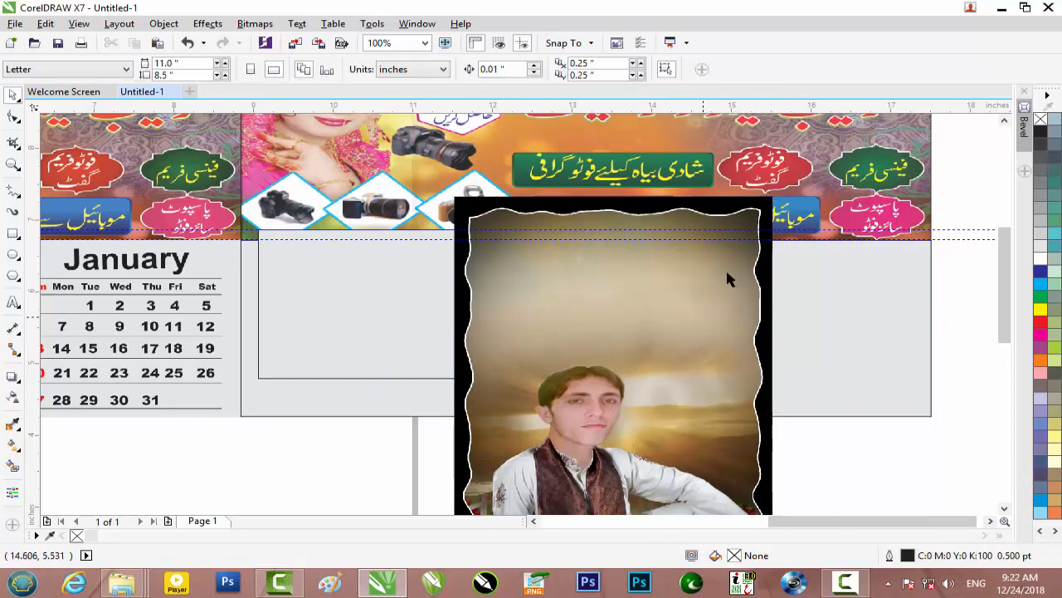
pyautogui.click(724, 274)
pyautogui.moveTo(773, 197); pyautogui.dragTo(689, 361)
pyautogui.moveTo(599, 405); pyautogui.dragTo(278, 397)
# PowerClip the portrait inside the small photo rectangle below the banner.
pyautogui.rightClick(278, 397)
pyautogui.click(336, 155)
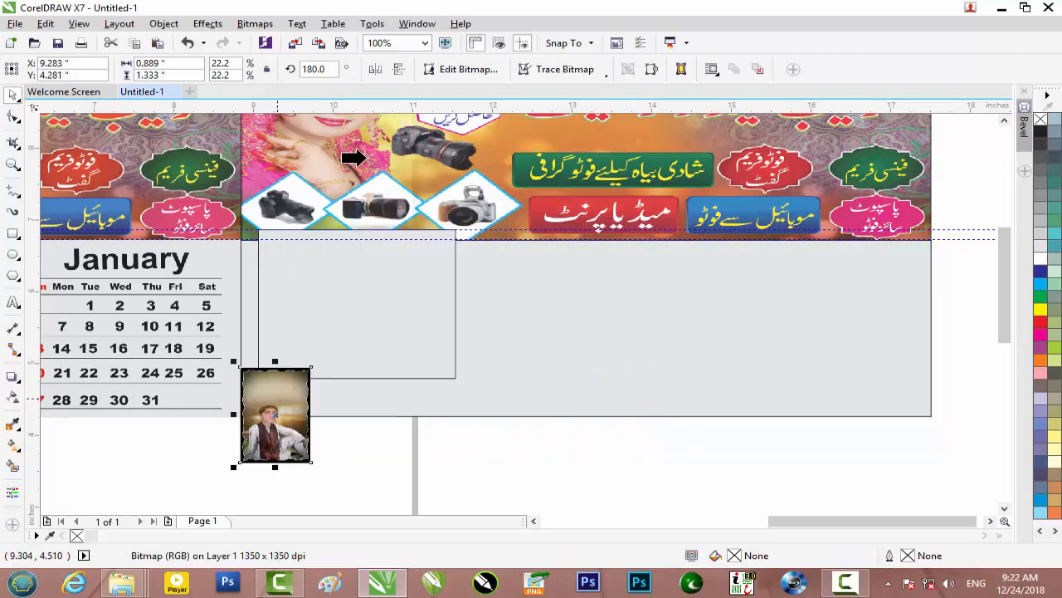
pyautogui.click(331, 277)
# Edit the photo rectangle's PowerClip contents and resize the portrait over the frame to about 2.531 × 2.188 in.
pyautogui.click(315, 399)
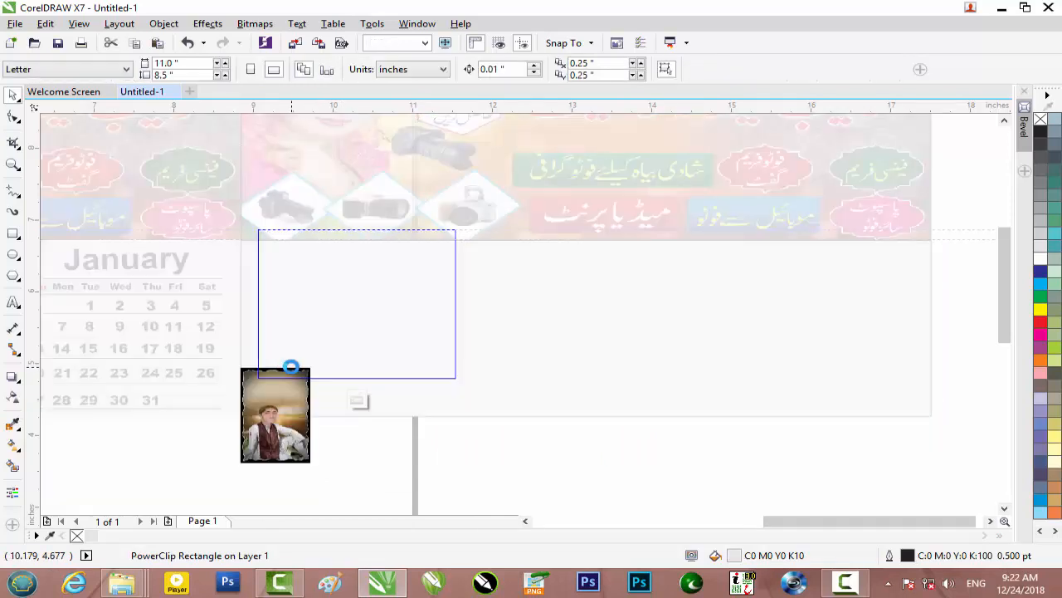
pyautogui.moveTo(279, 412); pyautogui.dragTo(299, 283)
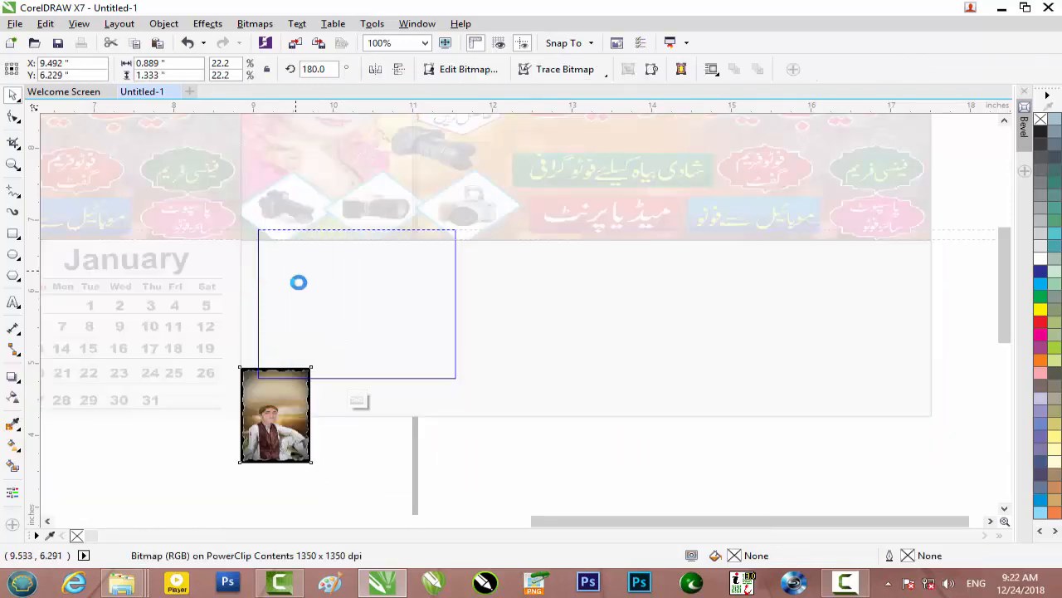
pyautogui.moveTo(333, 327); pyautogui.dragTo(422, 389)
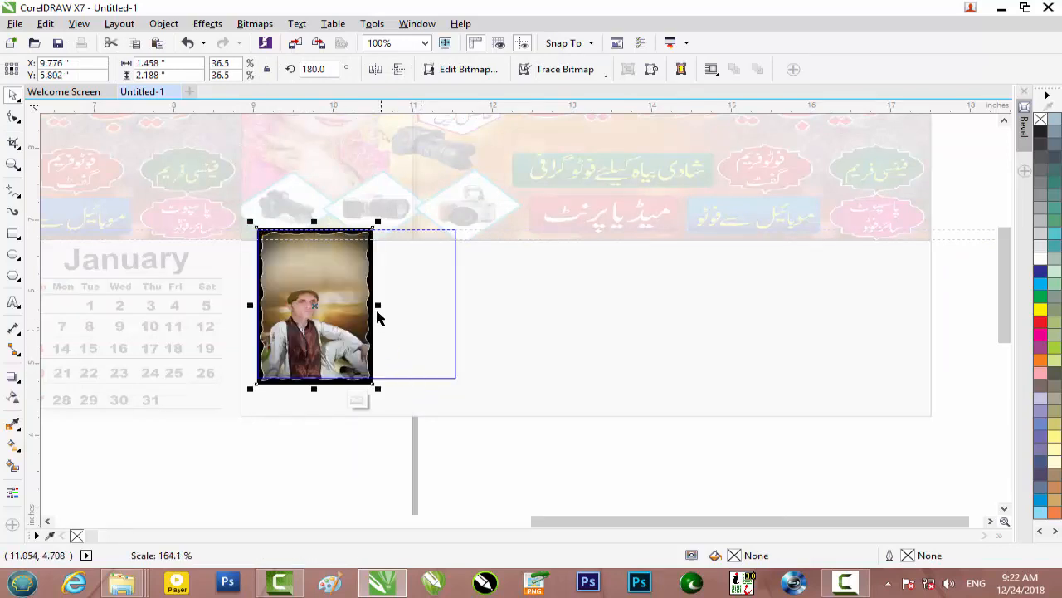
pyautogui.moveTo(374, 304); pyautogui.dragTo(460, 299)
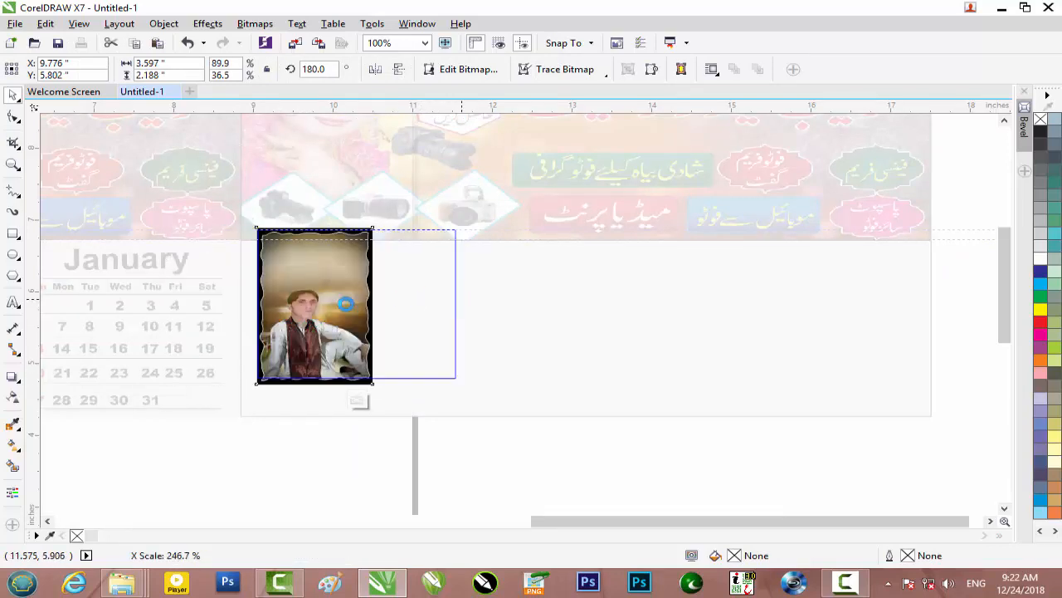
pyautogui.moveTo(165, 306); pyautogui.dragTo(252, 308)
pyautogui.moveTo(465, 304); pyautogui.dragTo(458, 305)
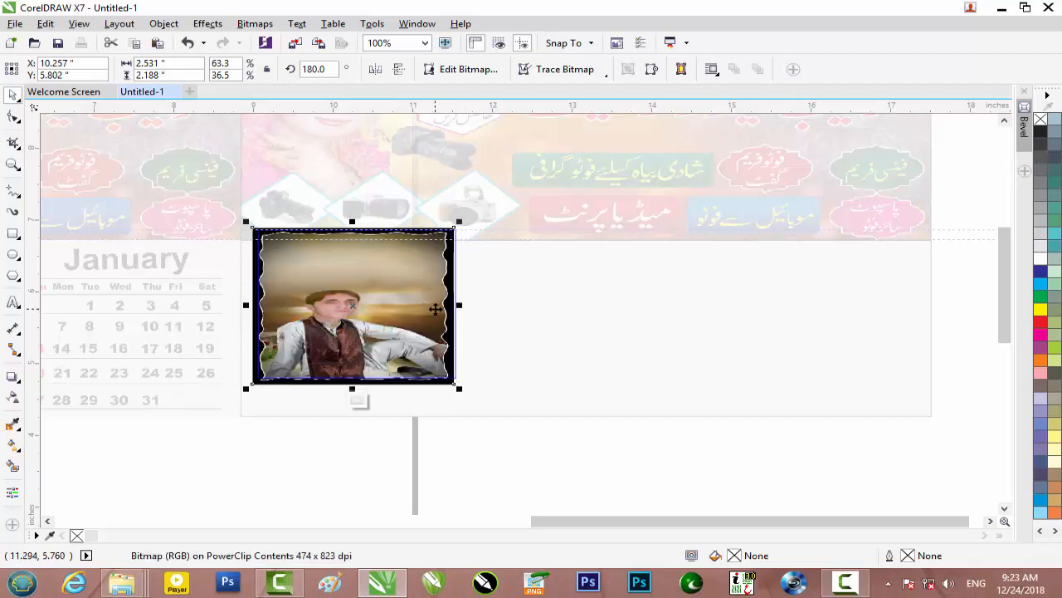
# Move the portrait out of its frame, finish editing the contents, and narrow the photo rectangle to about 2.281 in wide.
pyautogui.moveTo(370, 336); pyautogui.dragTo(530, 395)
pyautogui.click(360, 403)
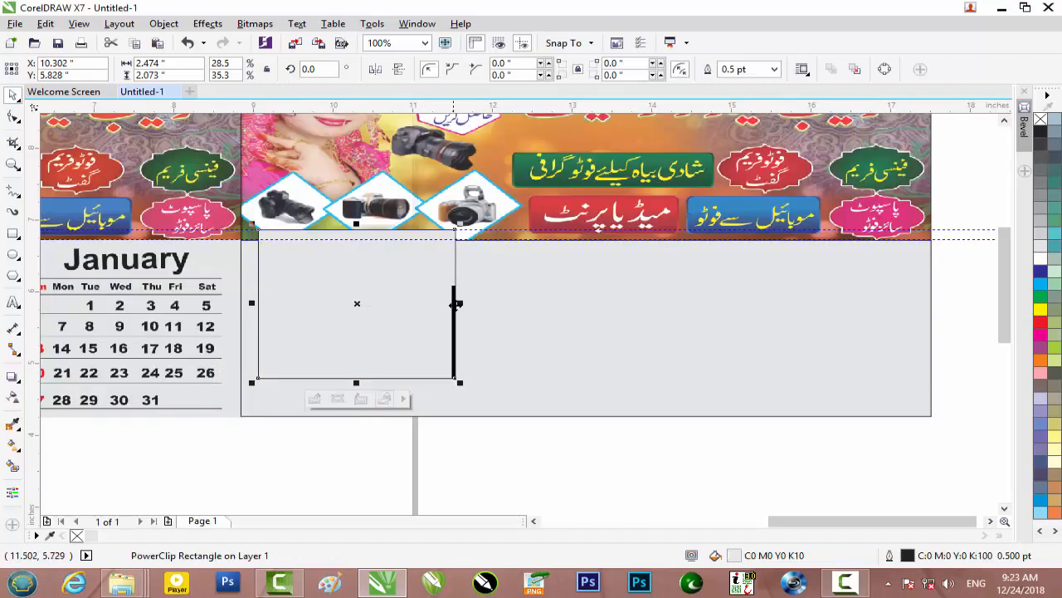
pyautogui.click(455, 275)
pyautogui.click(381, 302)
pyautogui.moveTo(457, 303); pyautogui.dragTo(444, 307)
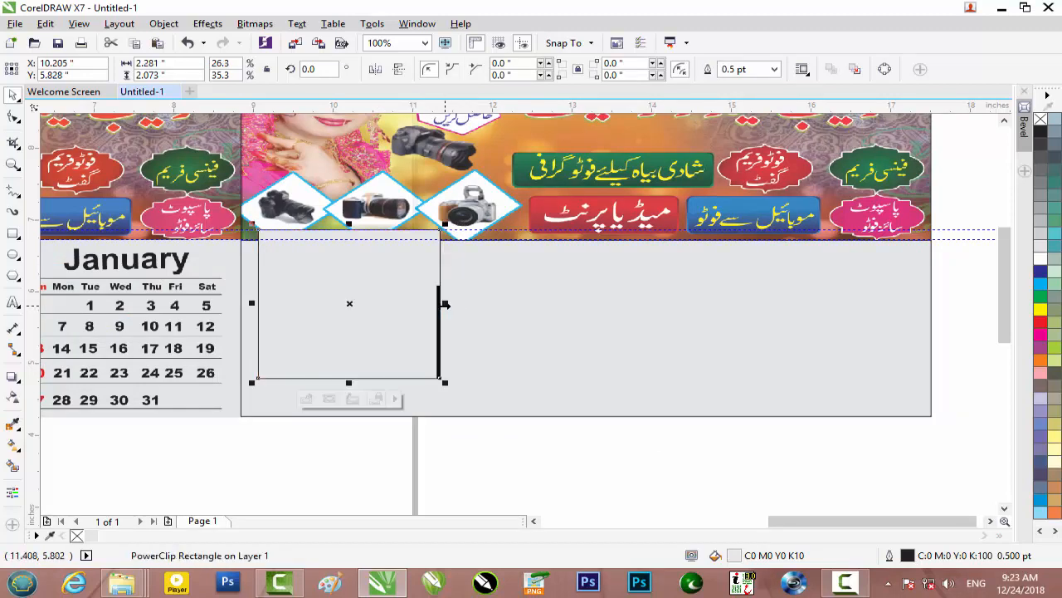
# Edit the PowerClip contents, move the portrait back over the narrowed frame so it covers it, and finish editing.
pyautogui.click(307, 399)
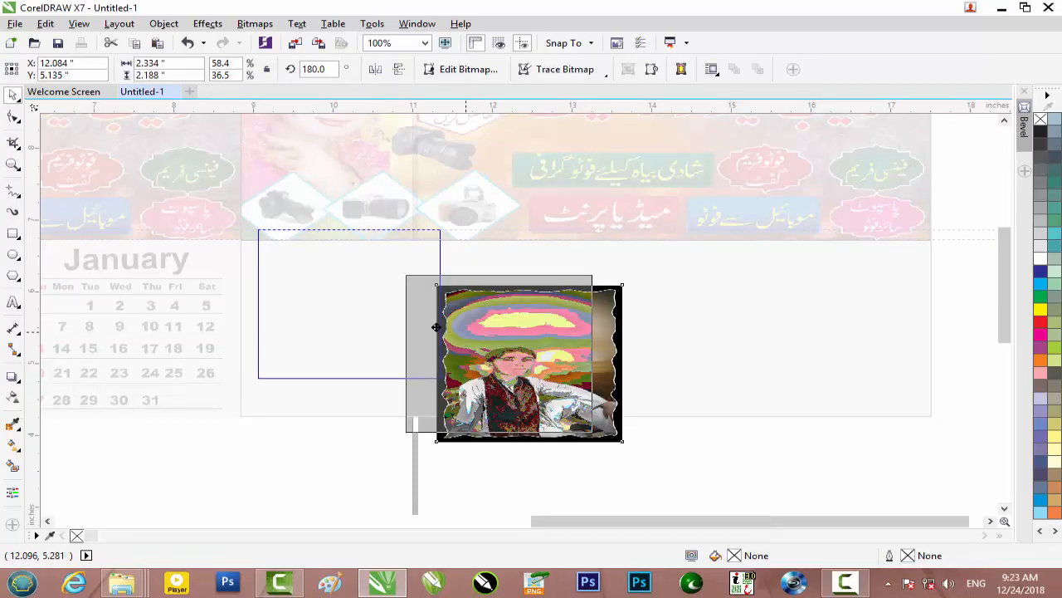
pyautogui.moveTo(322, 287); pyautogui.dragTo(321, 283)
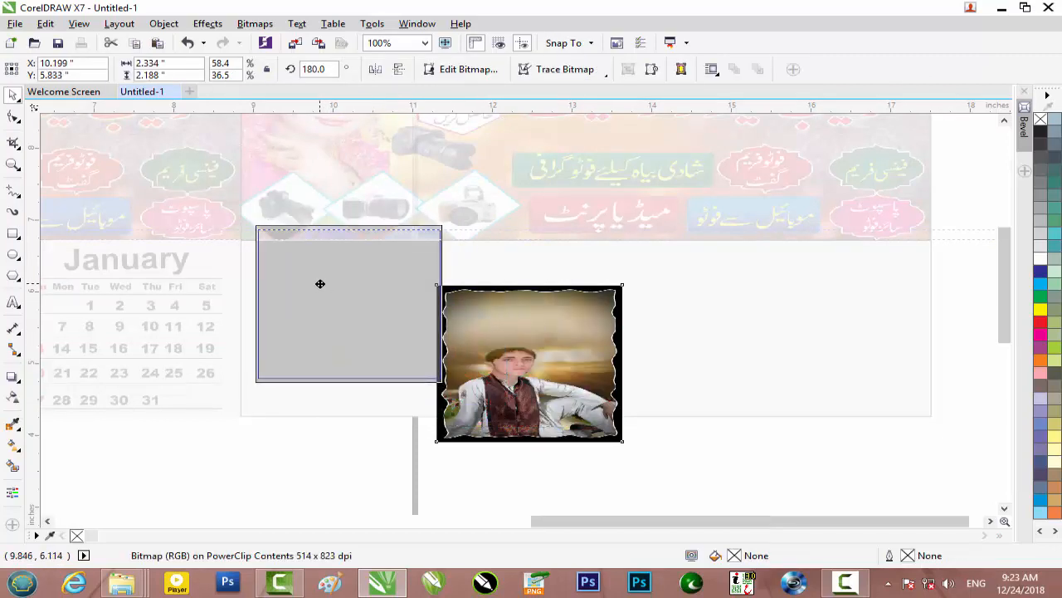
pyautogui.scroll(1, 320, 284)
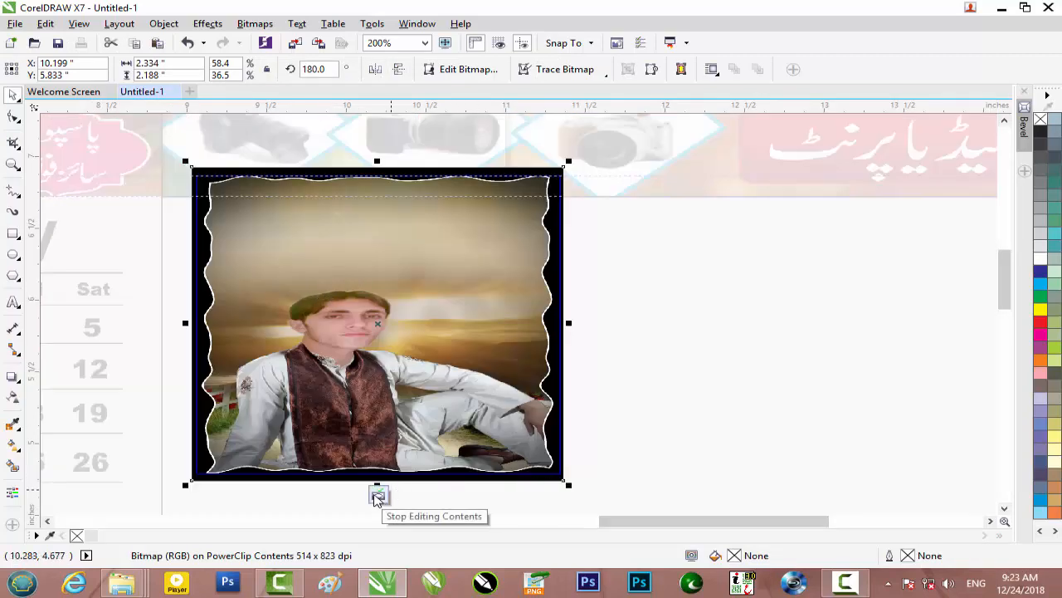
pyautogui.click(377, 496)
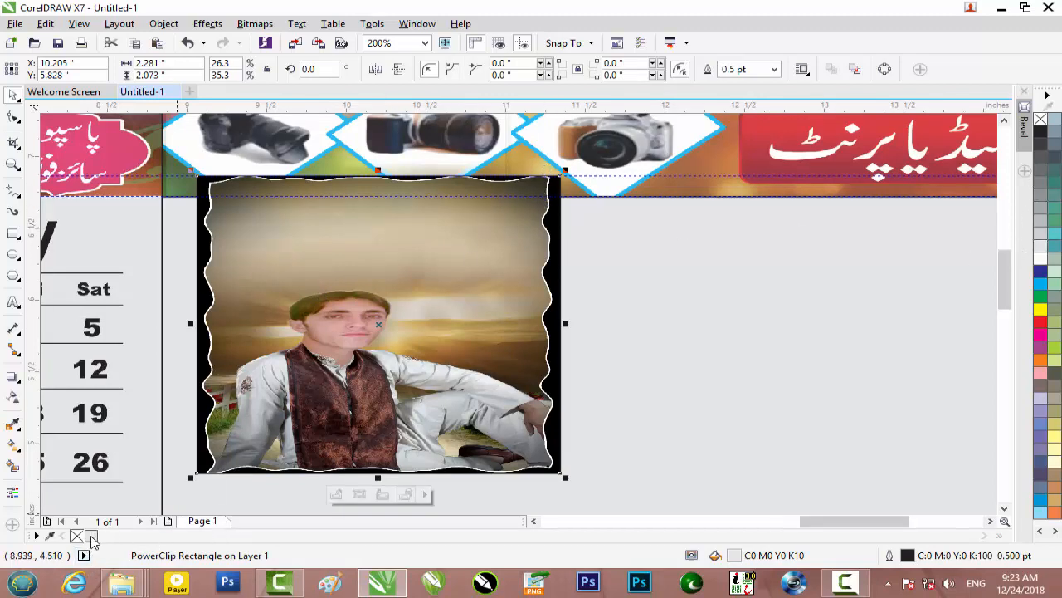
# Give the photo frame a 10% black, 4 pt outline with rounded corners and line caps, behind the fill and scaling with the object.
pyautogui.rightClick(91, 539)
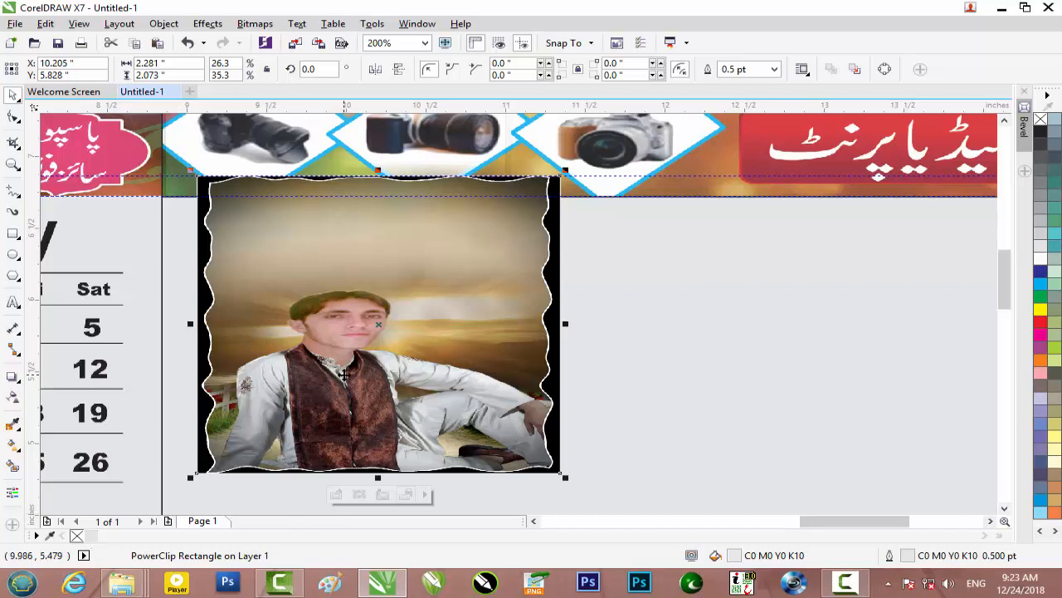
pyautogui.press('F12')
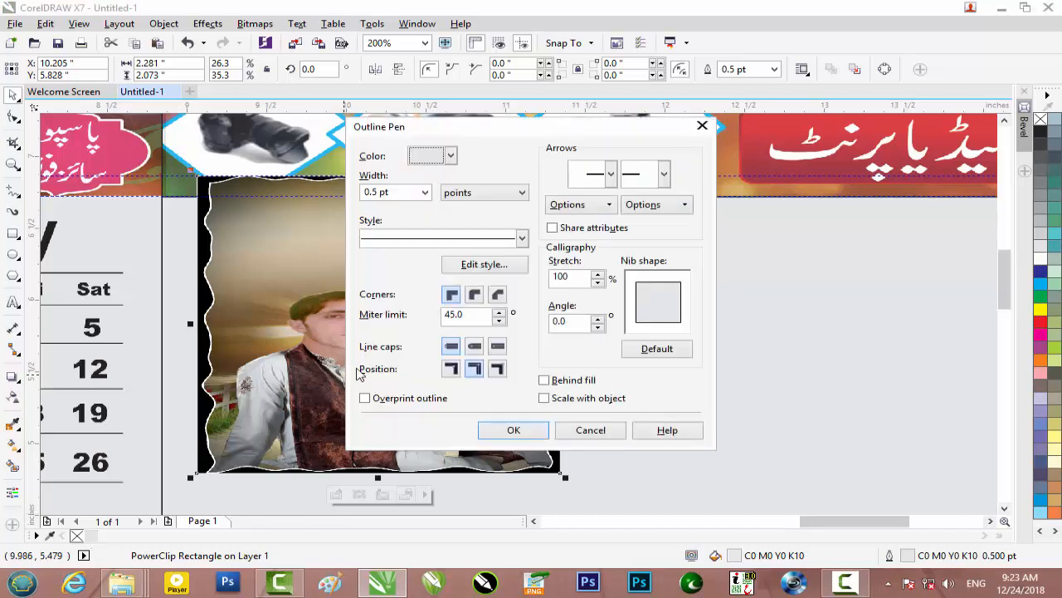
pyautogui.click(451, 156)
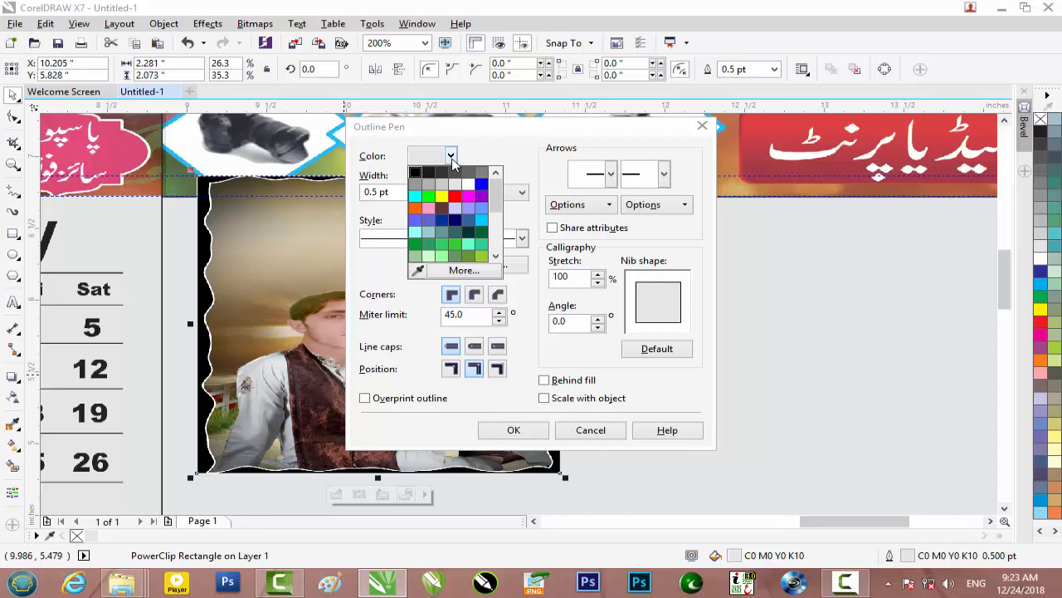
pyautogui.click(454, 162)
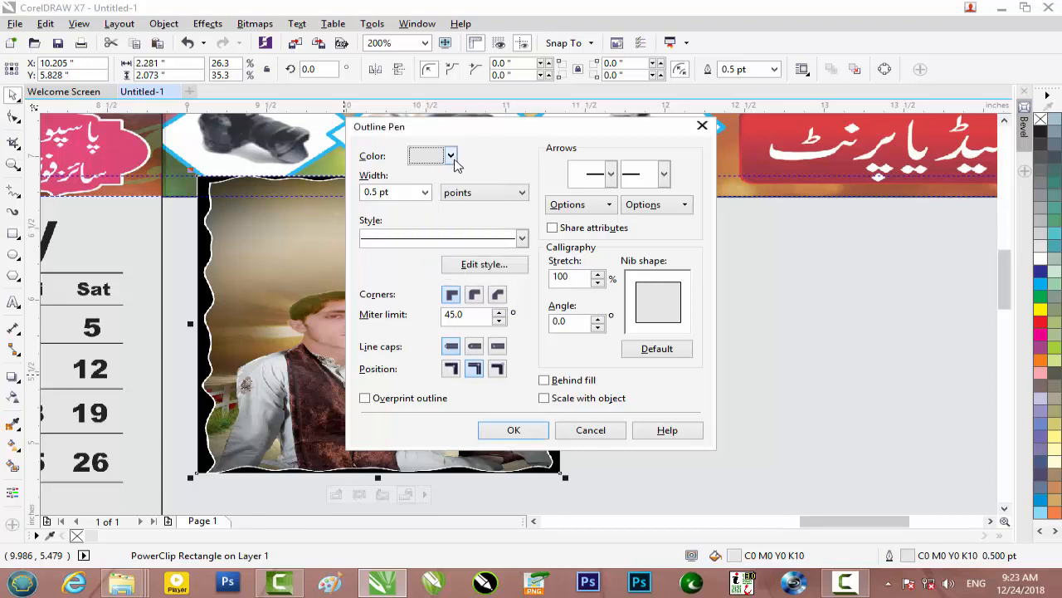
pyautogui.click(475, 295)
pyautogui.click(474, 346)
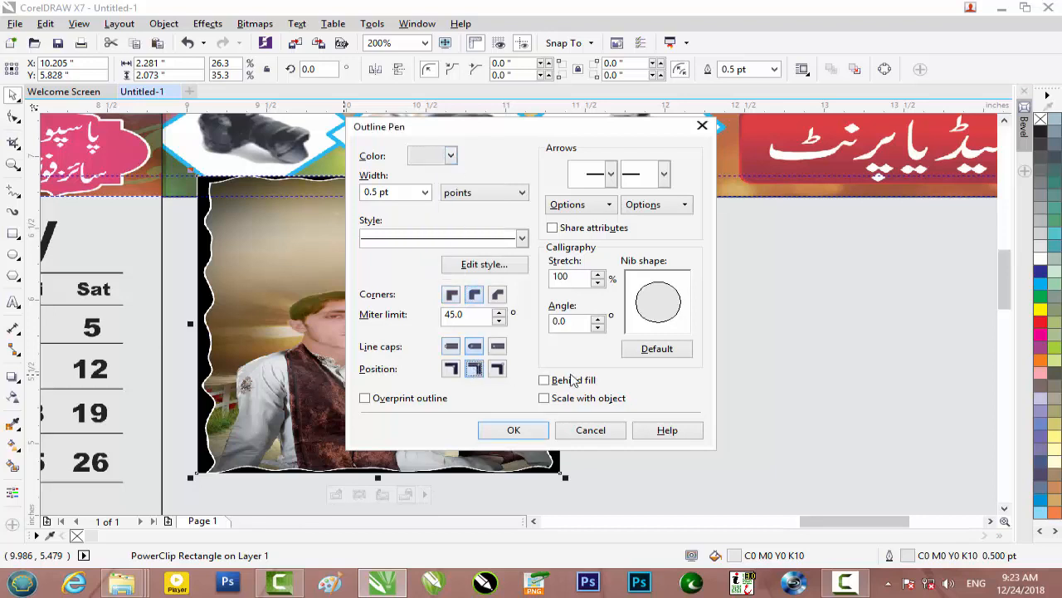
pyautogui.click(567, 384)
pyautogui.click(563, 398)
pyautogui.click(425, 193)
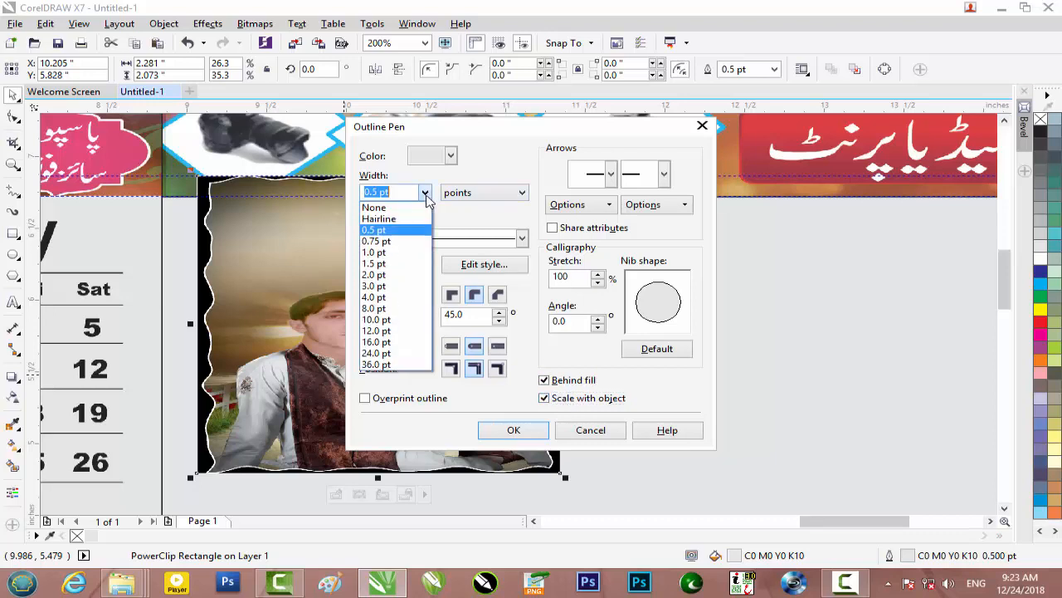
pyautogui.click(390, 300)
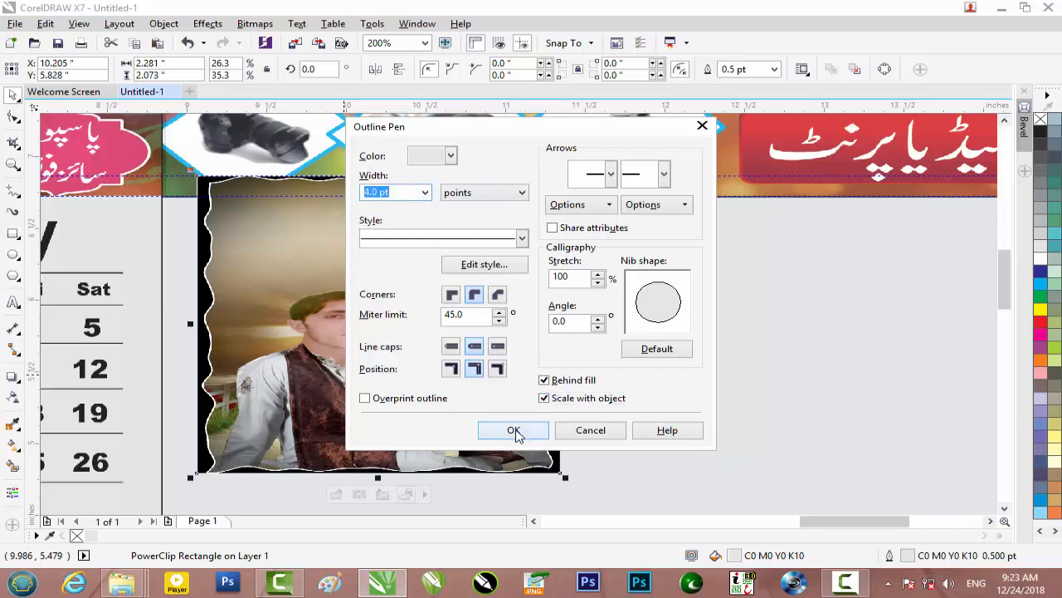
pyautogui.click(515, 432)
# Give the grey date-area rectangle a 10% black, 4 pt outline with rounded corners and caps, behind the fill and scaling with the object.
pyautogui.click(711, 230)
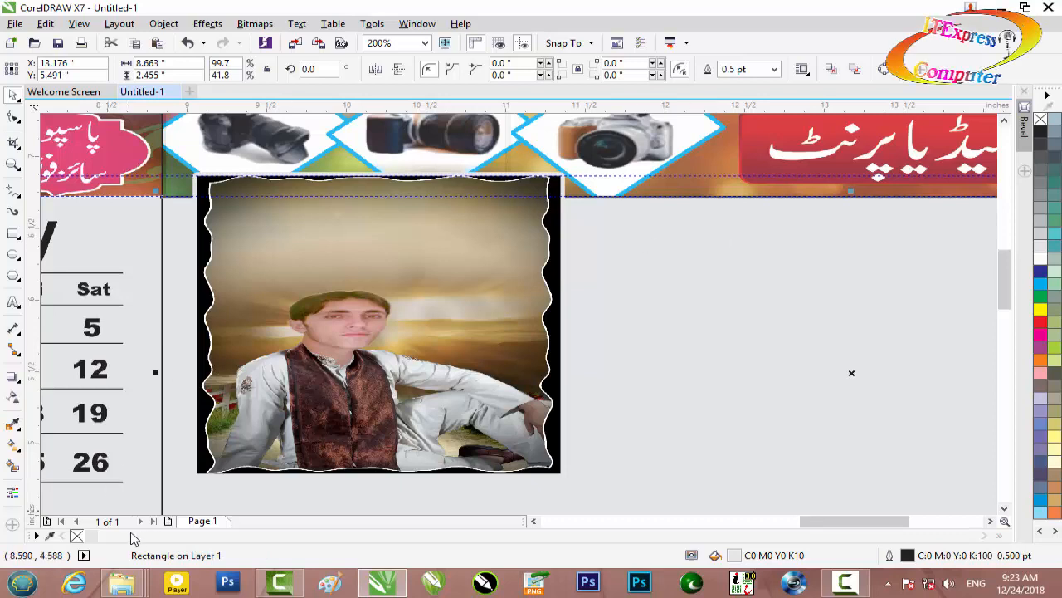
pyautogui.press('F12')
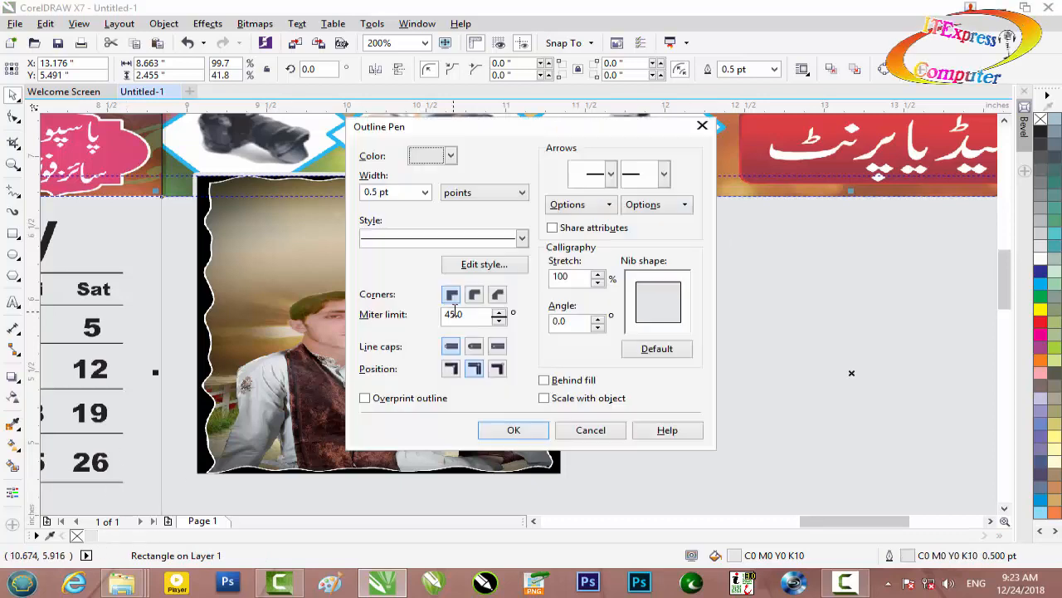
pyautogui.click(424, 193)
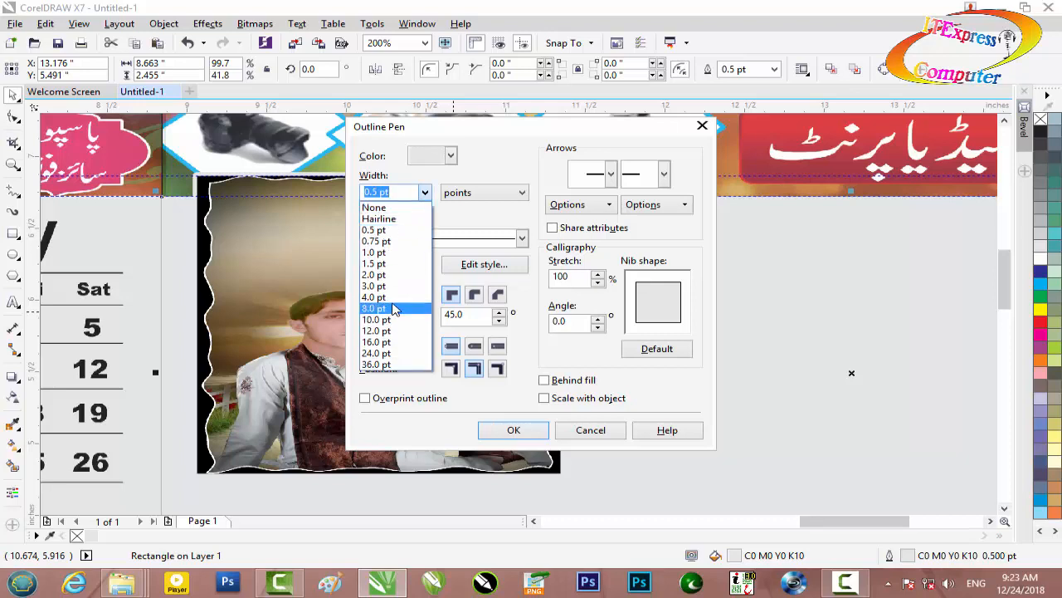
pyautogui.click(390, 308)
pyautogui.click(581, 382)
pyautogui.click(576, 399)
pyautogui.click(474, 295)
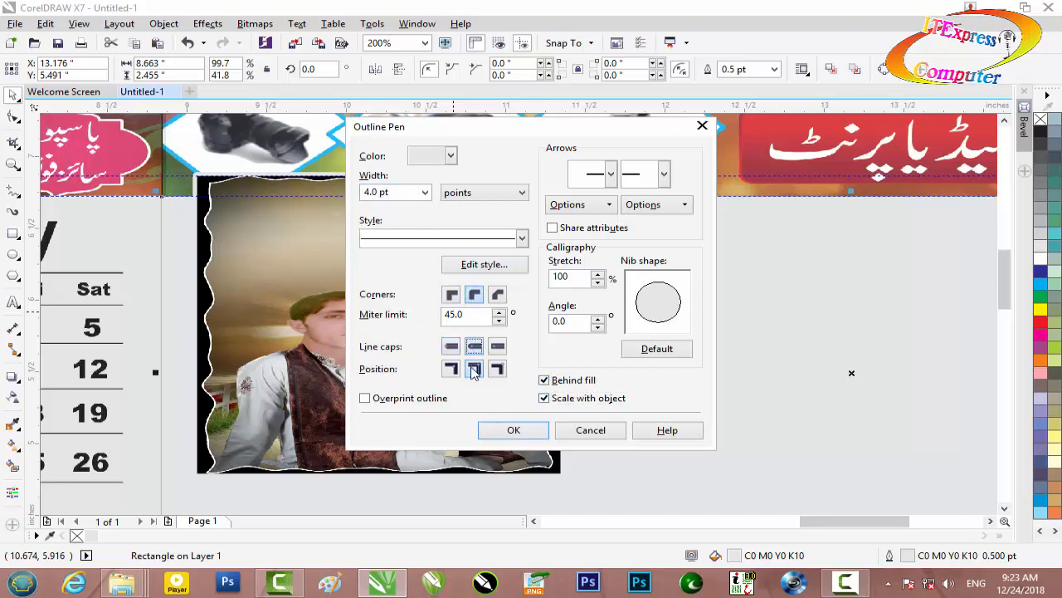
pyautogui.click(513, 429)
# PowerClip the grey date-area rectangle inside the large outer rectangle of the recreated calendar page and deselect it.
pyautogui.scroll(-2, 723, 341)
pyautogui.scroll(-2, 724, 340)
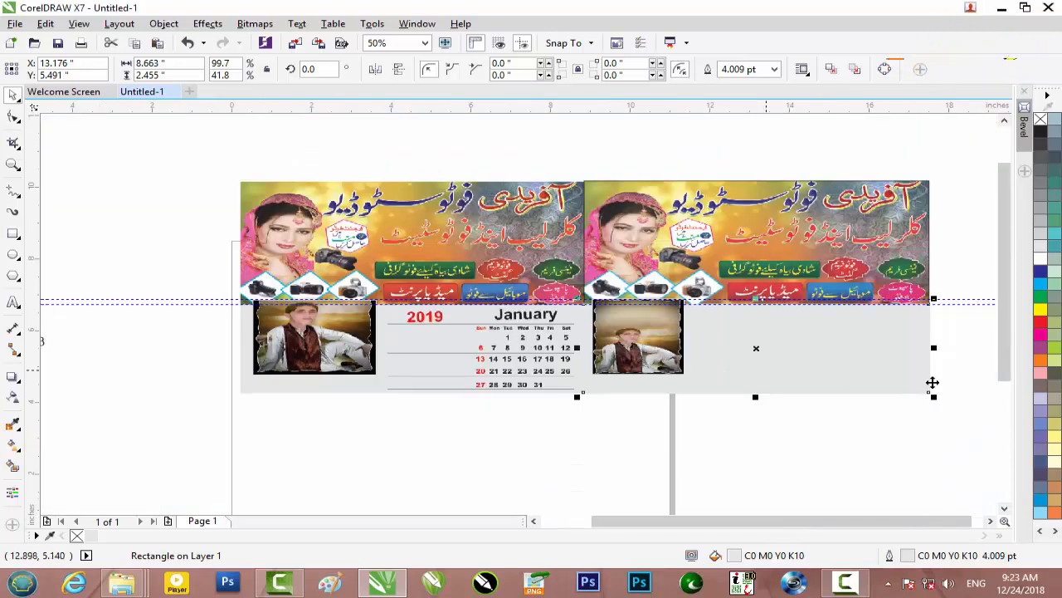
pyautogui.scroll(2, 841, 357)
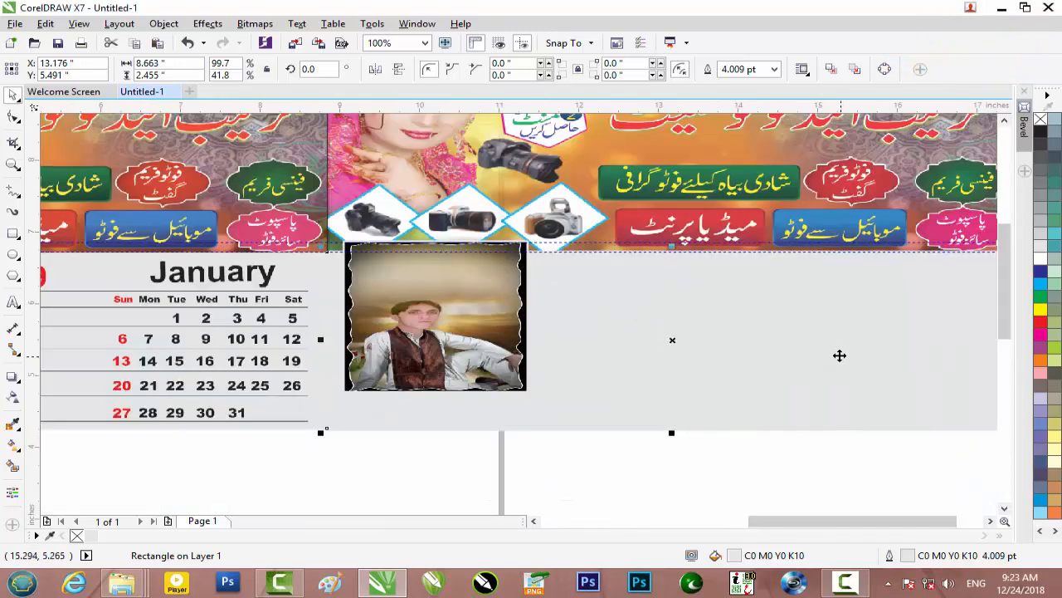
pyautogui.rightClick(840, 355)
pyautogui.click(880, 187)
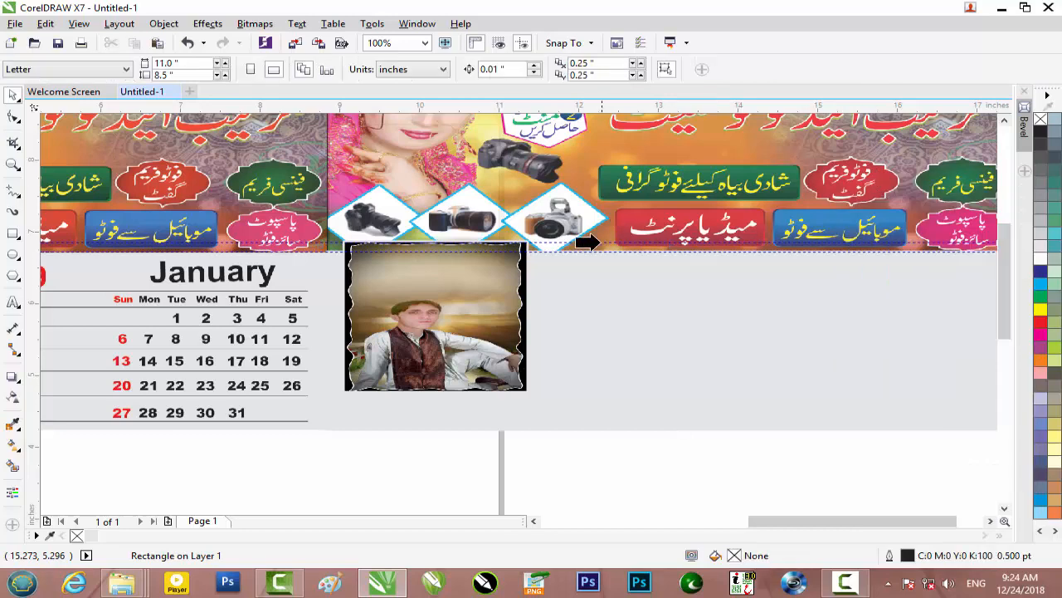
pyautogui.click(607, 238)
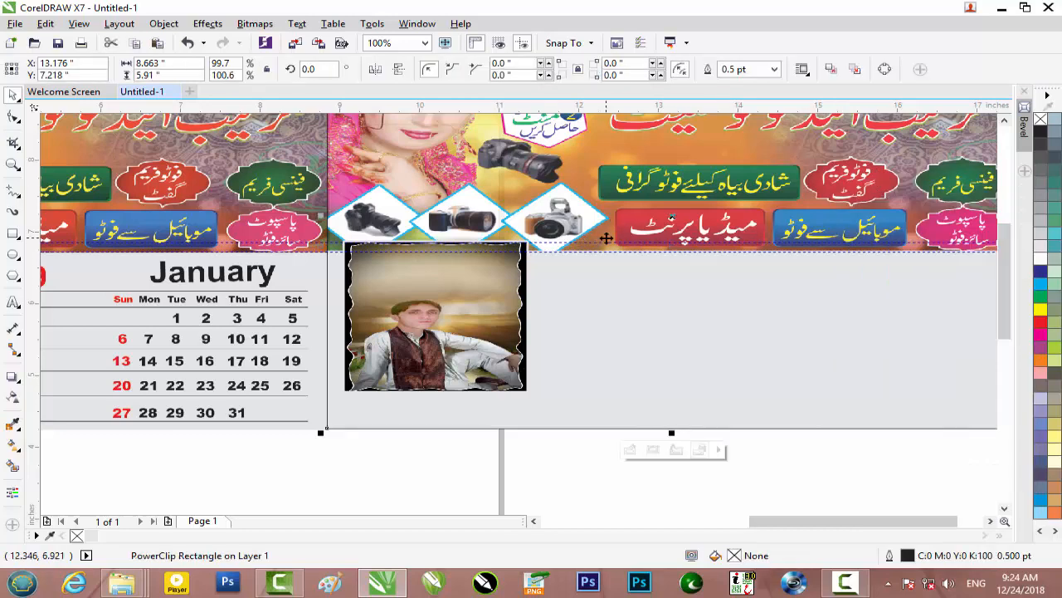
pyautogui.click(764, 466)
# Delete the two horizontal guidelines that cross the calendar pages along the banner's lower edge.
pyautogui.scroll(-2, 693, 415)
pyautogui.scroll(2, 694, 415)
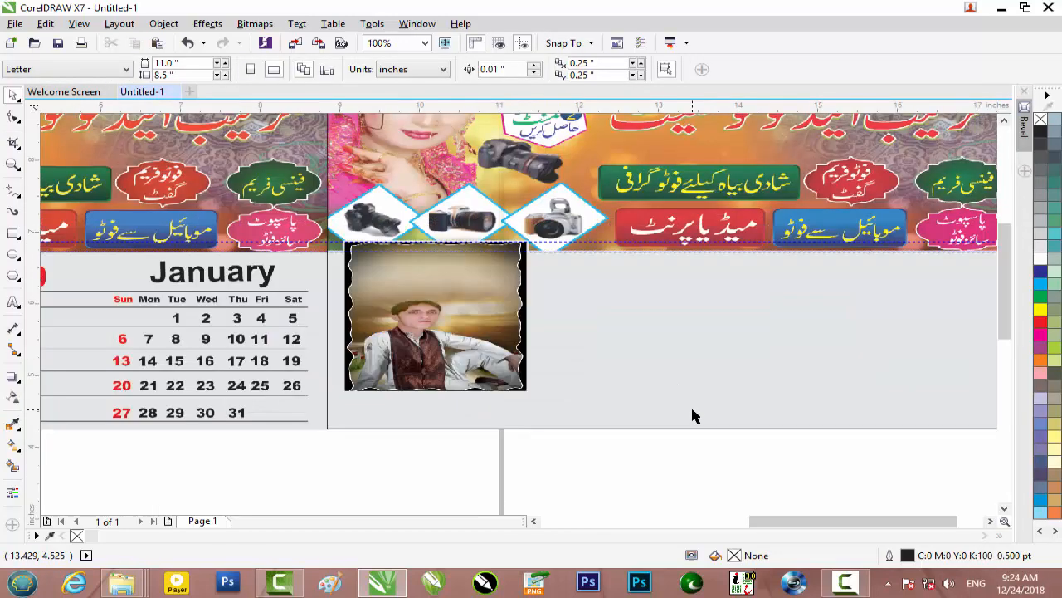
pyautogui.scroll(-2, 692, 409)
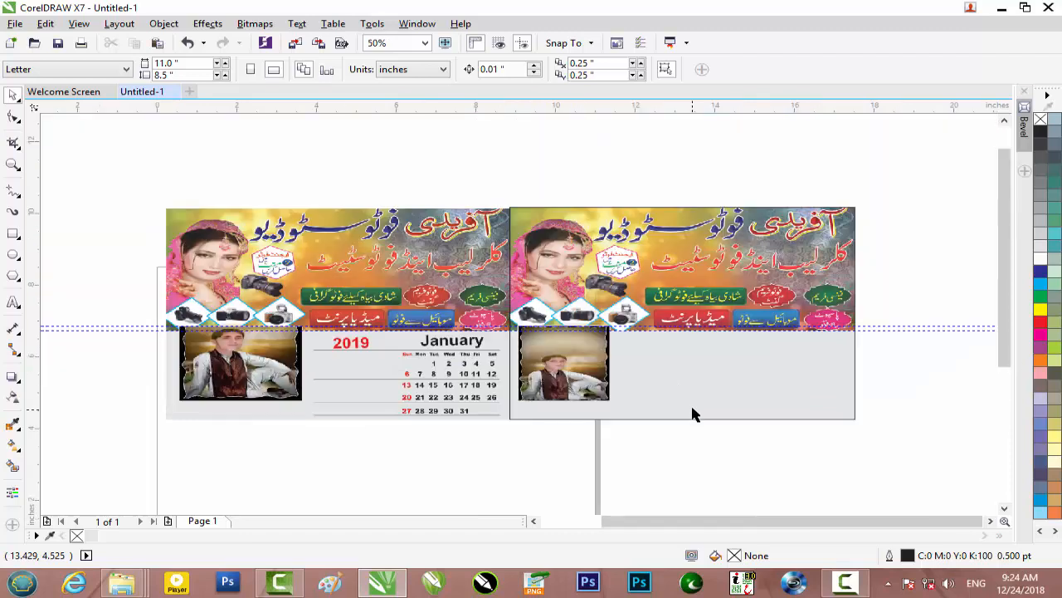
pyautogui.click(902, 325)
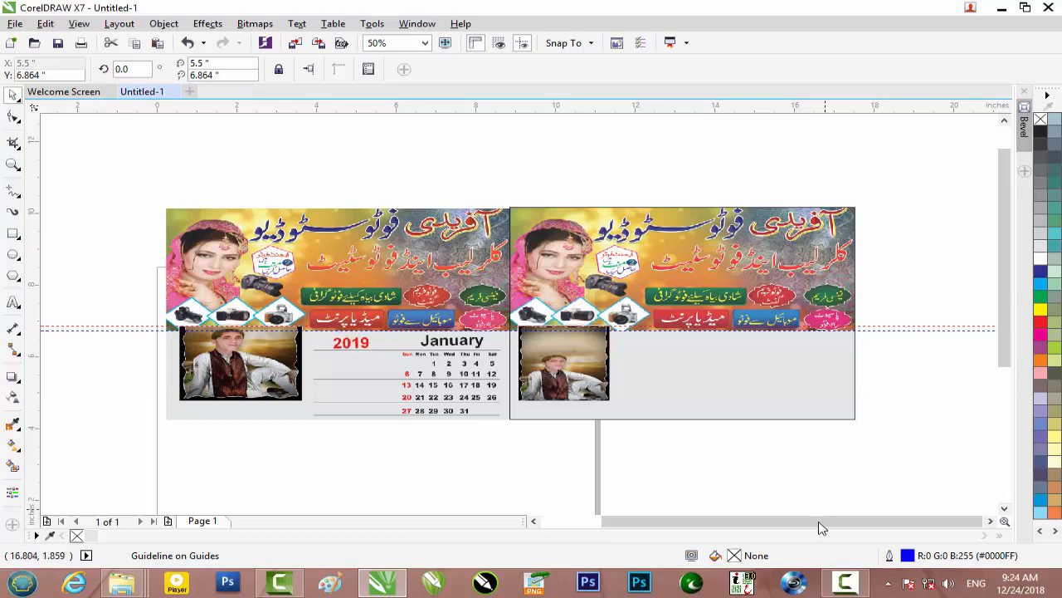
pyautogui.press('Delete')
pyautogui.click(910, 326)
pyautogui.press('Delete')
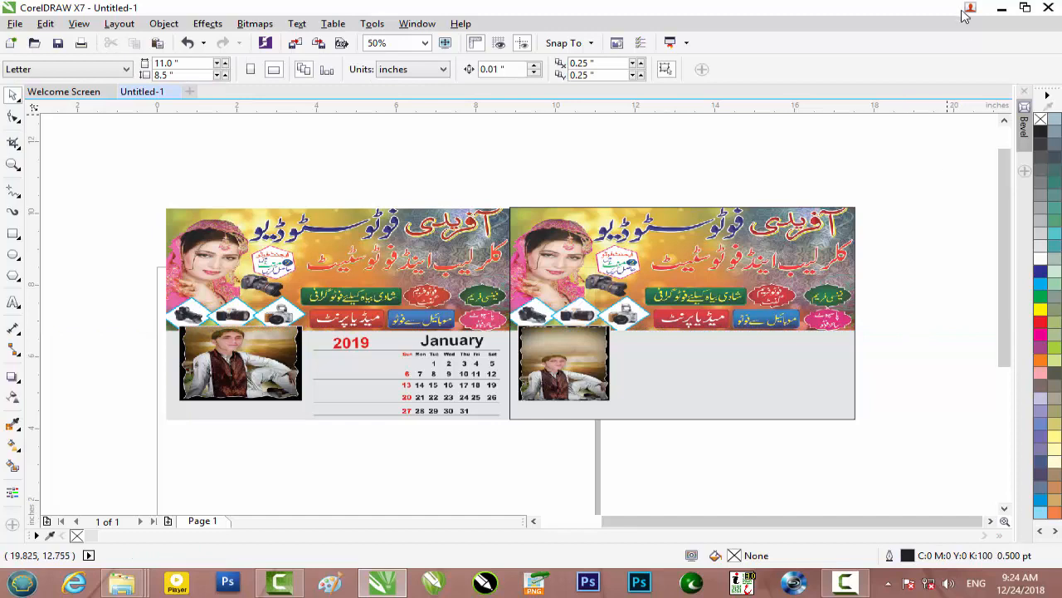
# Minimize the drawing window, close the picture folder window on the desktop, and switch back to CorelDRAW.
pyautogui.click(995, 6)
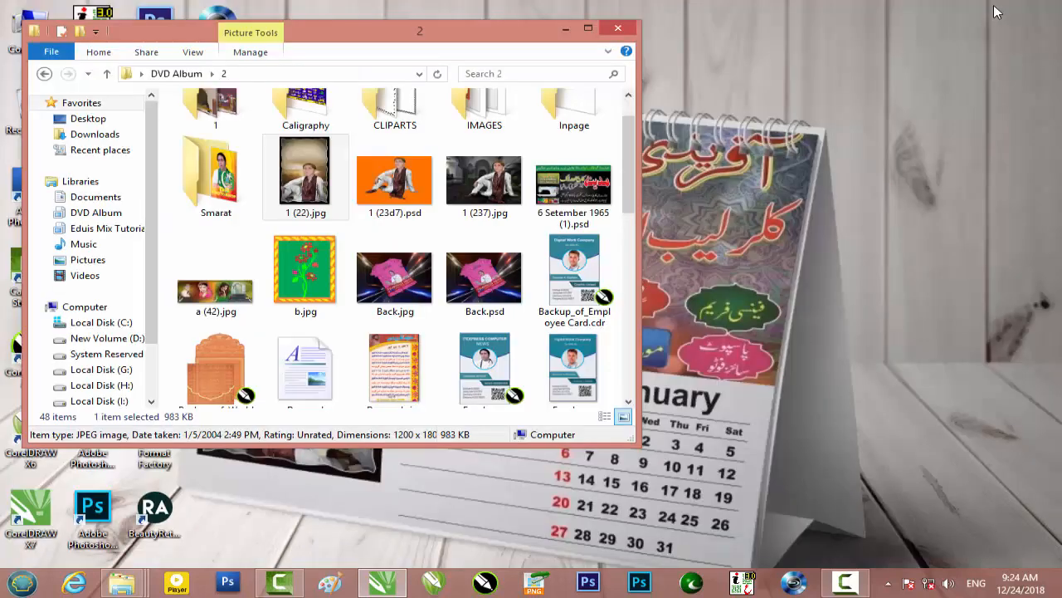
pyautogui.click(618, 30)
pyautogui.click(845, 584)
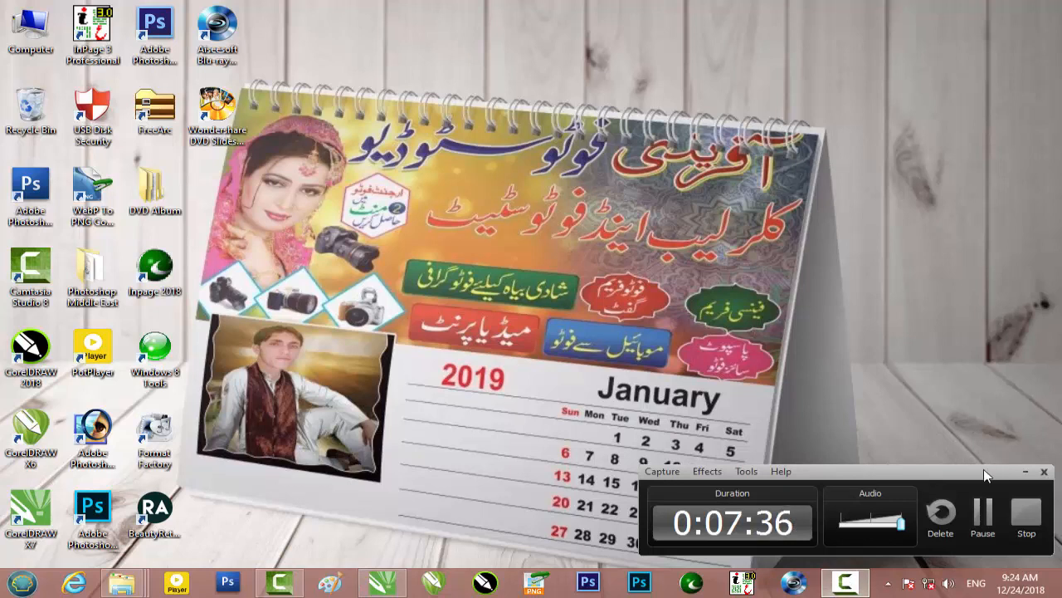
pyautogui.click(1025, 470)
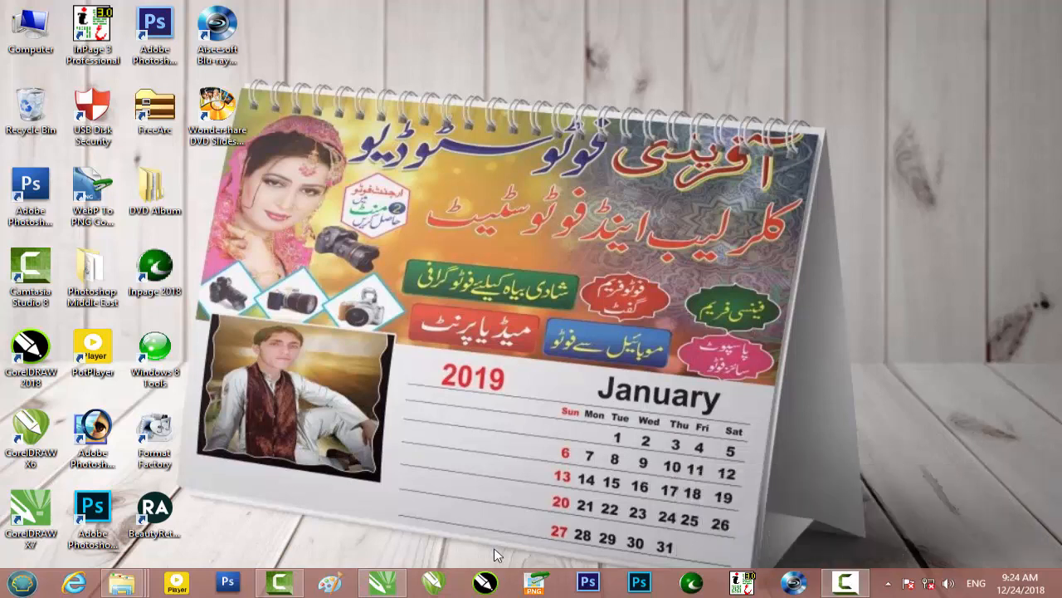
pyautogui.click(382, 583)
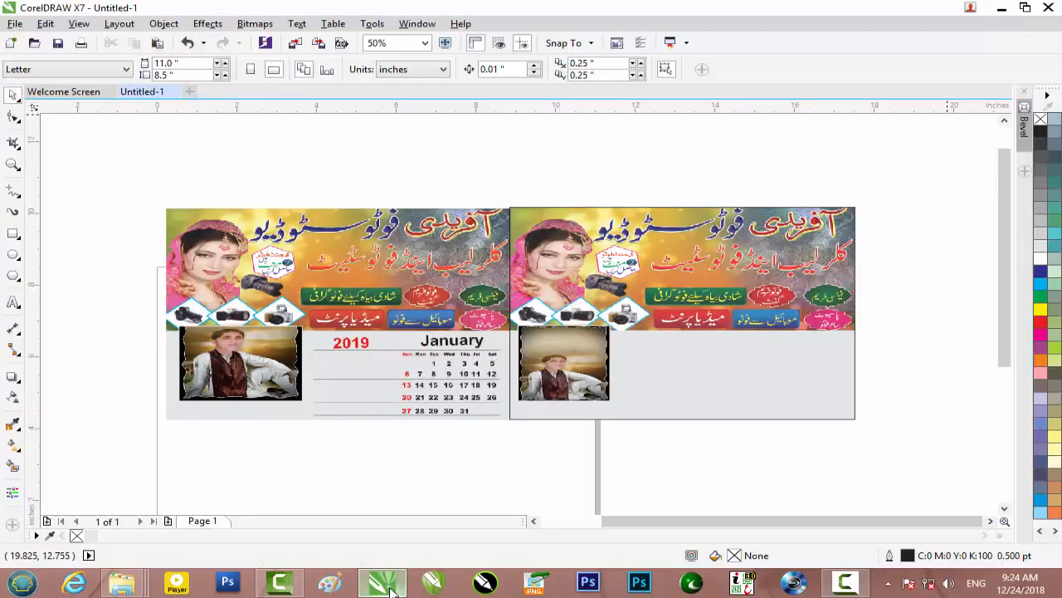
# Run the Wizard.CreateCalendar macro from the CalendarWizard (CalendarWizard.gms) project.
pyautogui.click(379, 27)
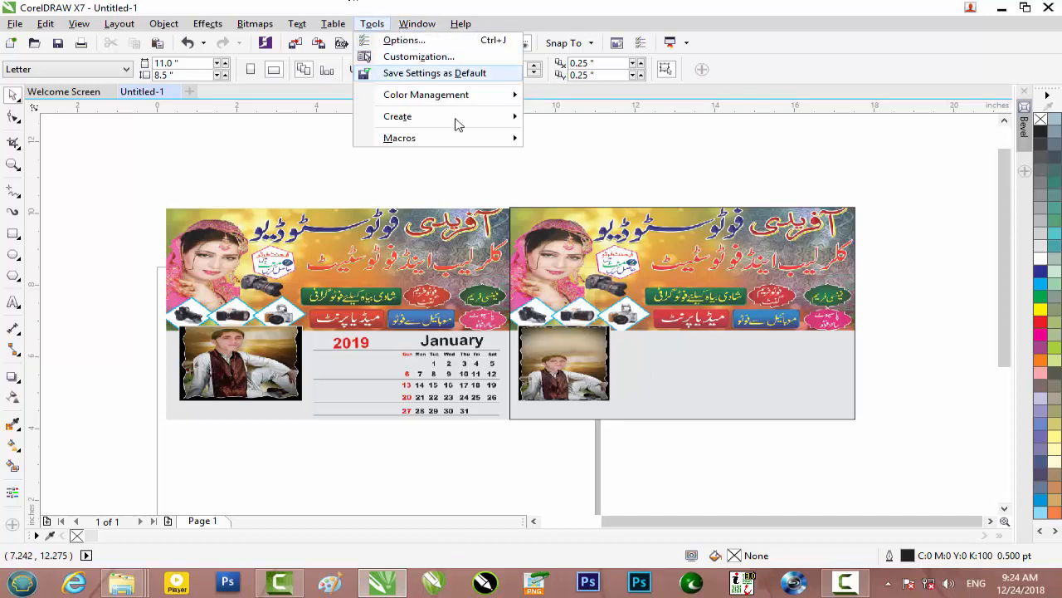
pyautogui.moveTo(457, 137)
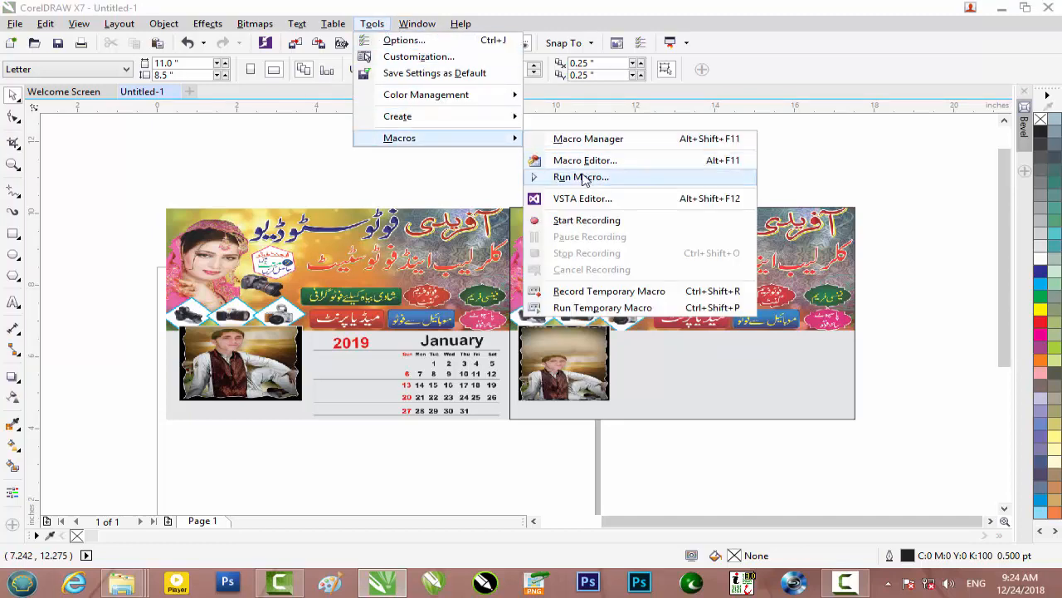
pyautogui.click(594, 178)
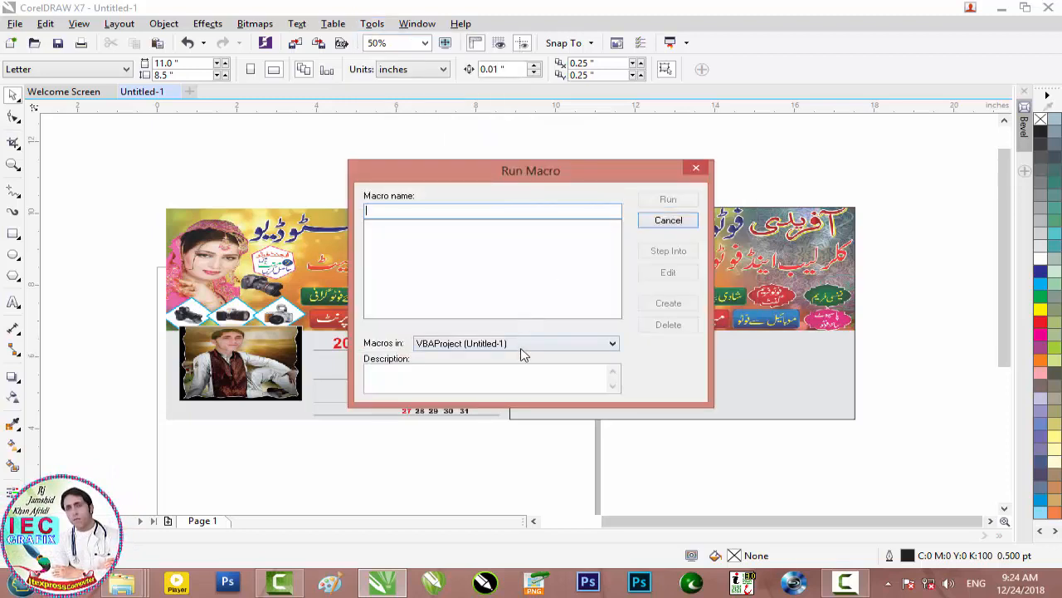
pyautogui.click(523, 343)
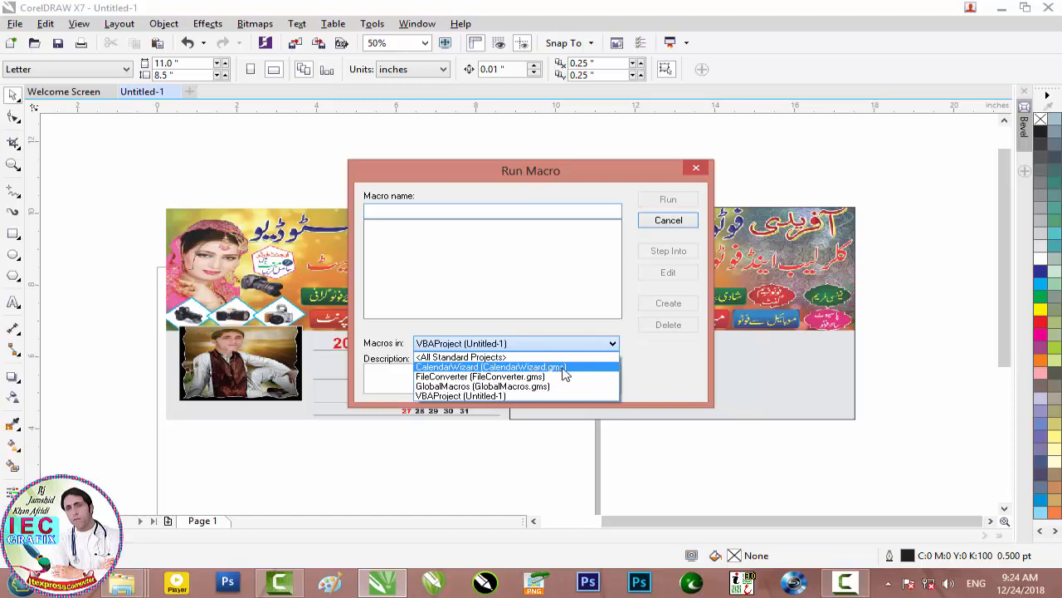
pyautogui.click(563, 371)
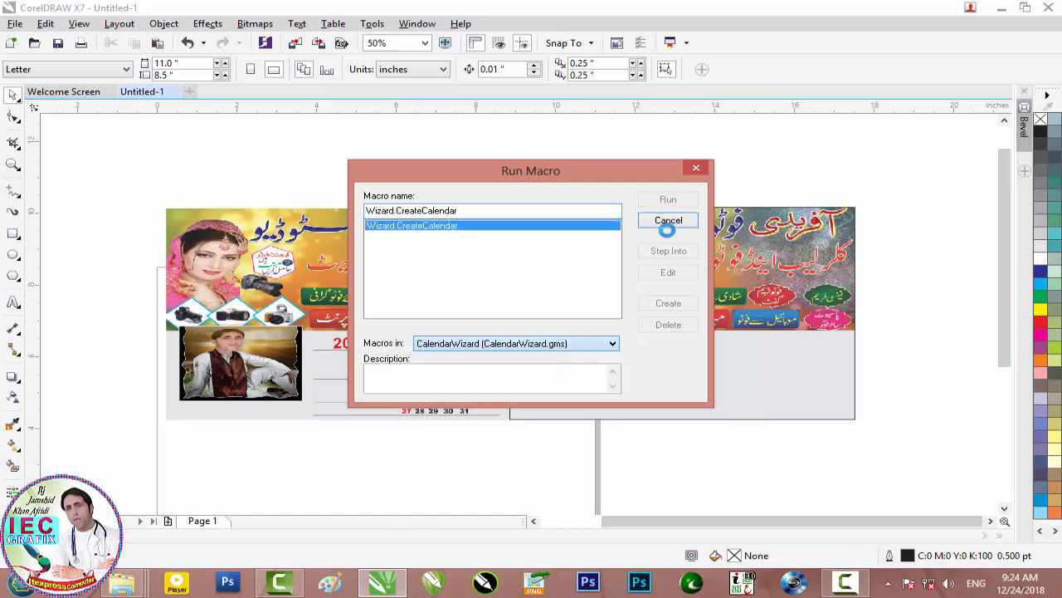
pyautogui.click(668, 202)
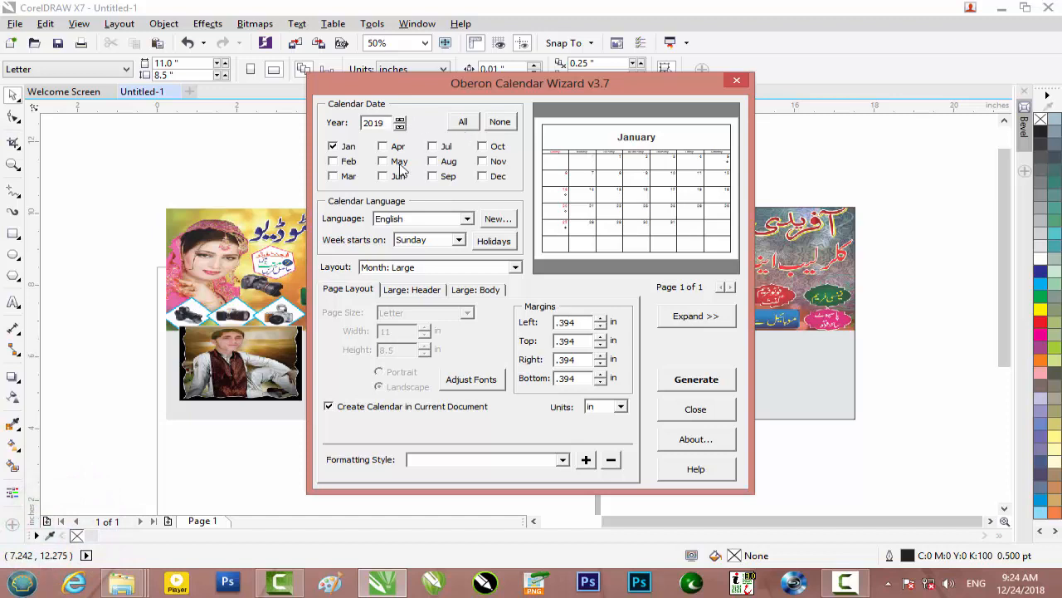
# Generate the 2019 calendar for all twelve months in the current document with the Month: Large layout, and close the wizard.
pyautogui.click(466, 124)
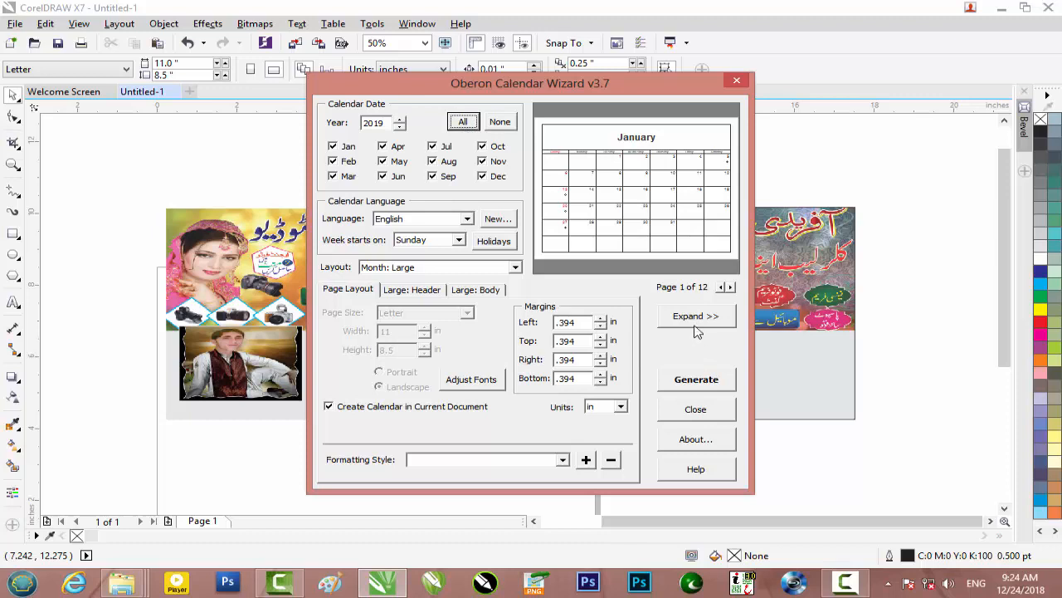
pyautogui.click(699, 382)
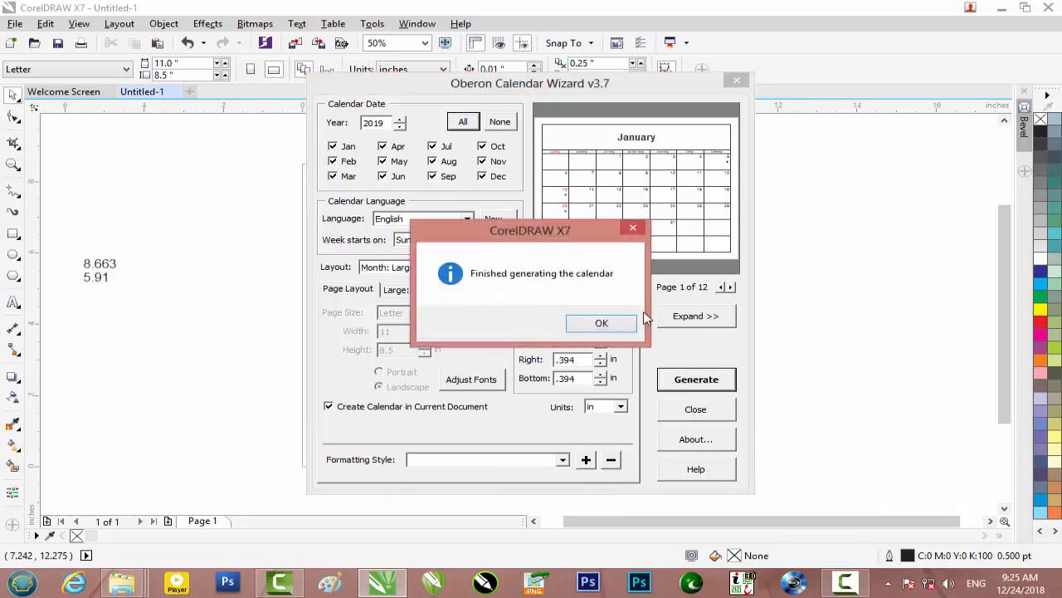
pyautogui.click(602, 323)
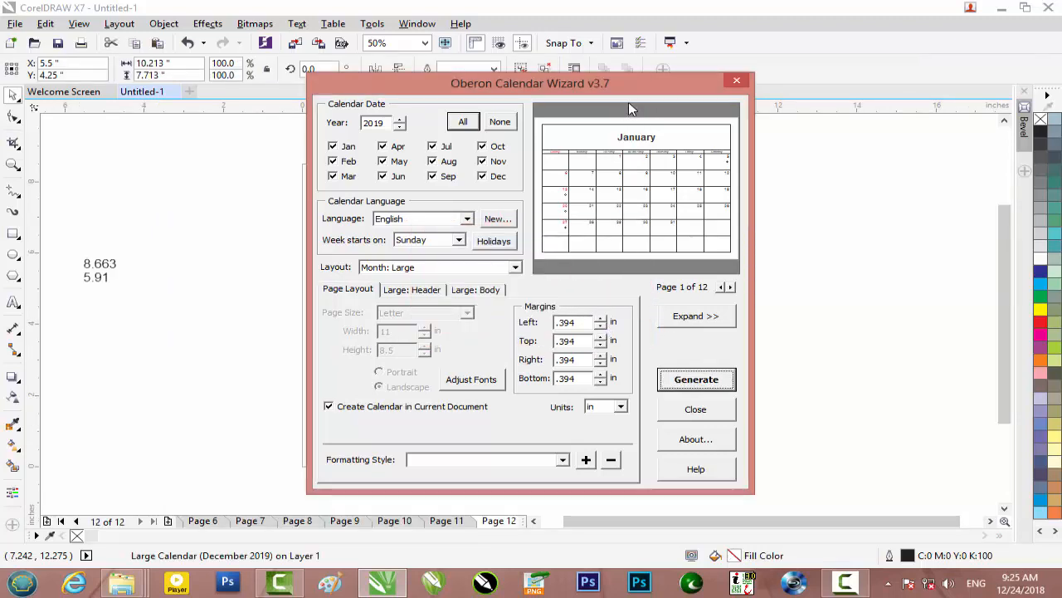
pyautogui.moveTo(693, 88); pyautogui.dragTo(748, 105)
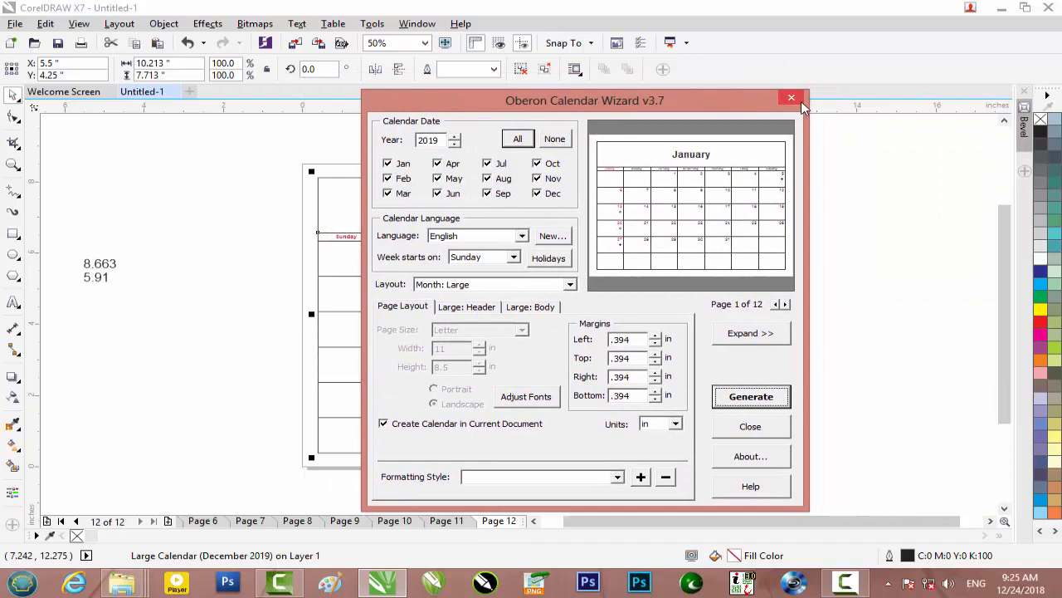
pyautogui.click(792, 100)
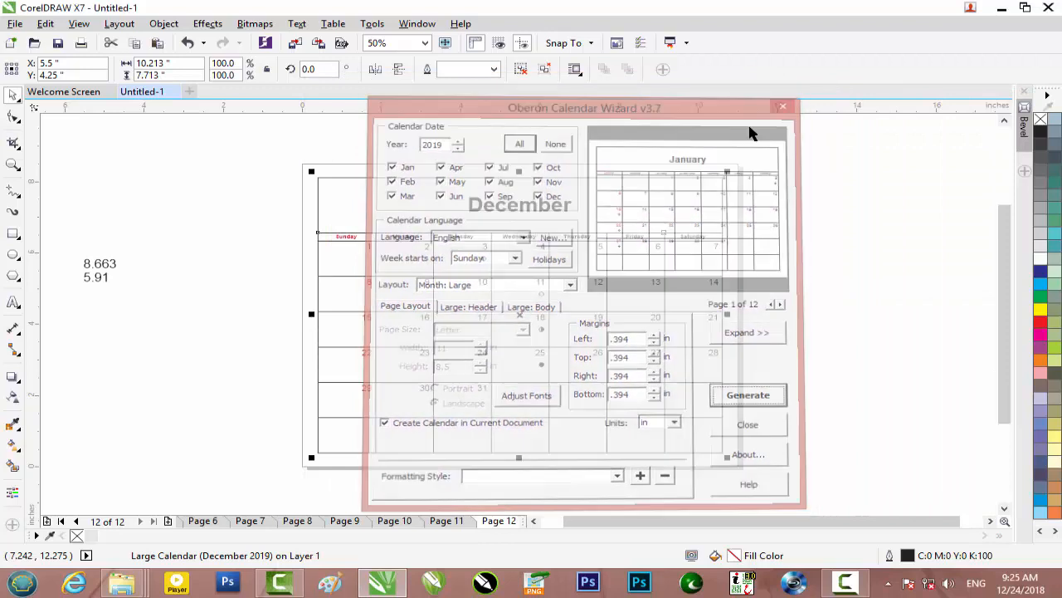
# Shrink the December calendar on page 12 to about 3.622 × 2.735 in near the middle of the page.
pyautogui.moveTo(701, 197); pyautogui.dragTo(562, 287)
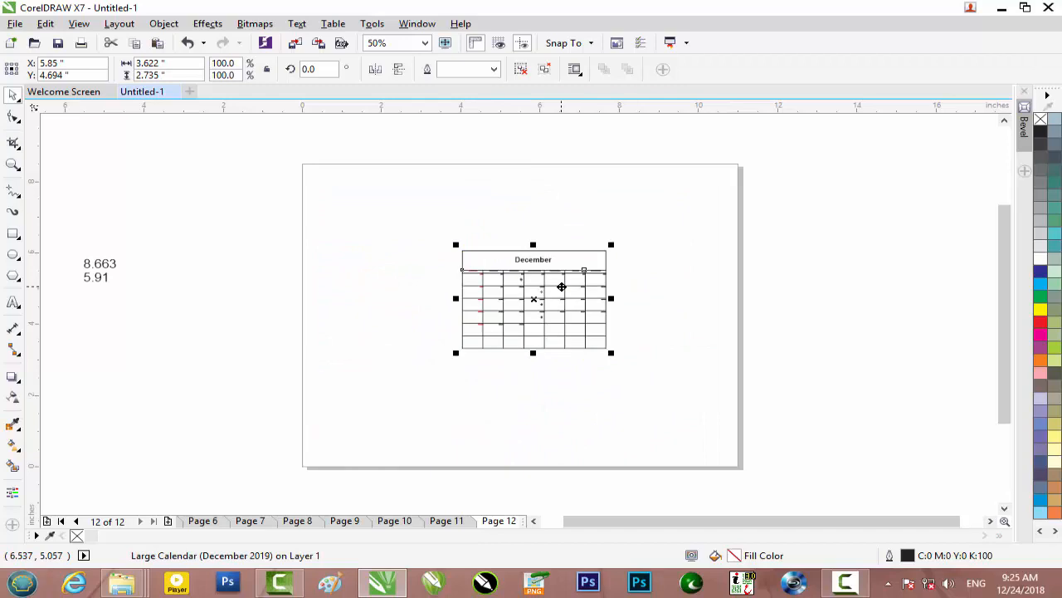
# Undo the December resize and the calendar generation step by step until only the January page remains.
pyautogui.hotkey('ctrl', 'z')
pyautogui.hotkey('ctrl', 'z')
pyautogui.hotkey('ctrl', 'z')
pyautogui.hotkey('ctrl', 'z')
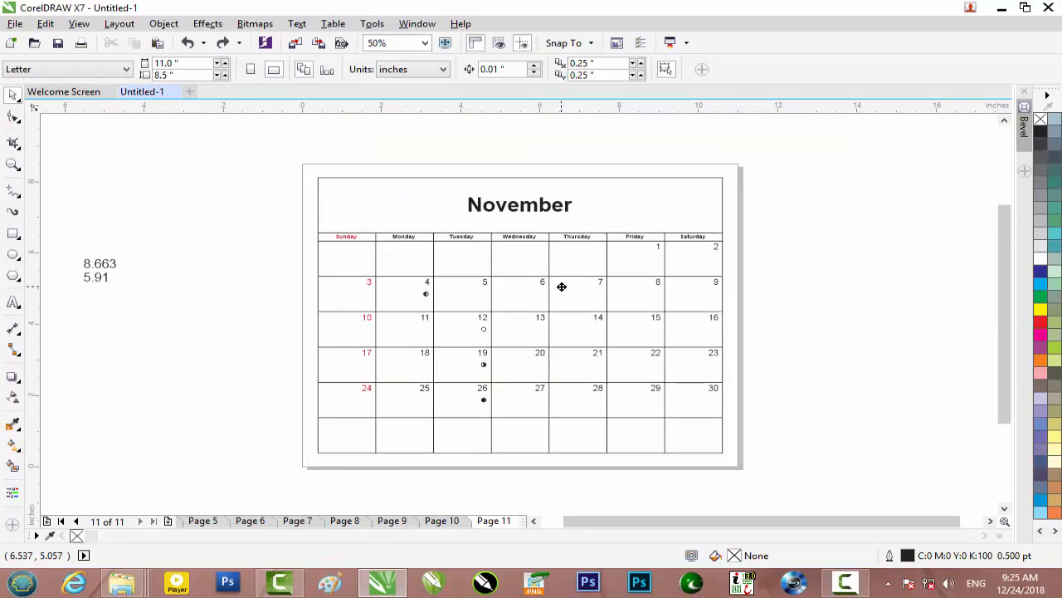
pyautogui.hotkey('ctrl', 'z')
pyautogui.hotkey('ctrl', 'z')
pyautogui.hotkey('ctrl', 'z')
pyautogui.hotkey('ctrl', 'z')
pyautogui.hotkey('ctrl', 'z')
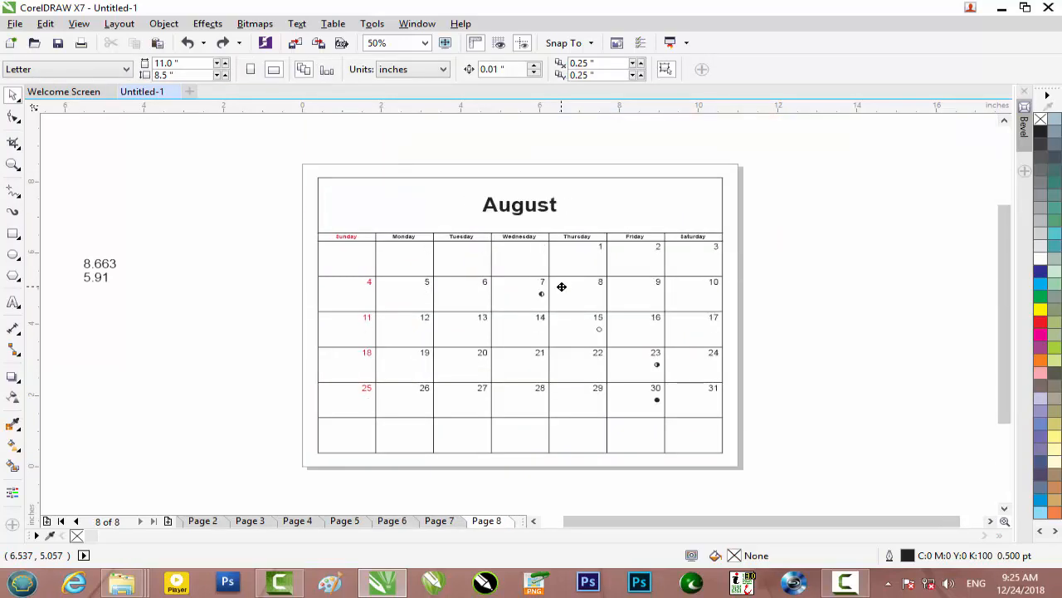
pyautogui.hotkey('ctrl', 'z')
pyautogui.hotkey('ctrl', 'z')
pyautogui.hotkey('ctrl', 'z')
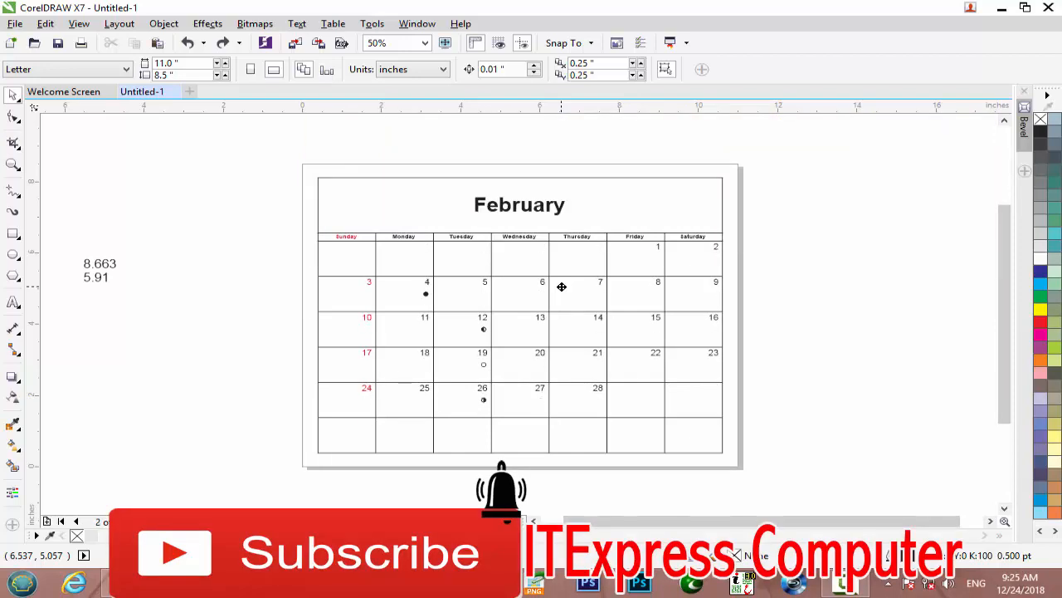
pyautogui.hotkey('ctrl', 'z')
# Shrink the January calendar to about 4.782 × 3.611 in and move it below the calendar design.
pyautogui.click(621, 194)
pyautogui.moveTo(724, 174); pyautogui.dragTo(491, 320)
pyautogui.moveTo(427, 362); pyautogui.dragTo(643, 373)
# Ungroup the January calendar and delete the frames around the month title and weekday row and the grid line above dates 6–12.
pyautogui.scroll(2, 643, 373)
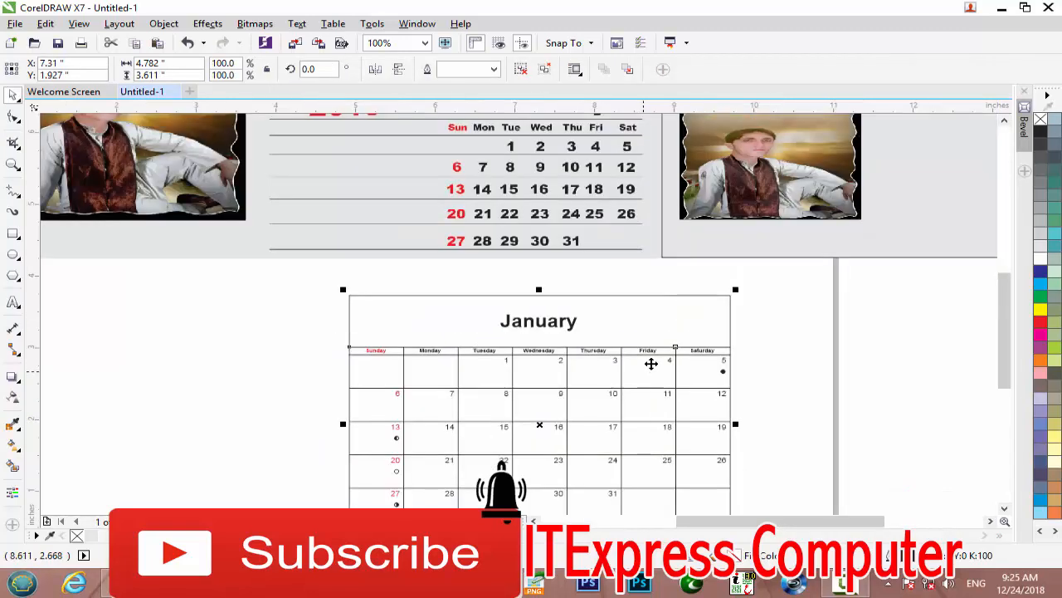
pyautogui.scroll(2, 638, 355)
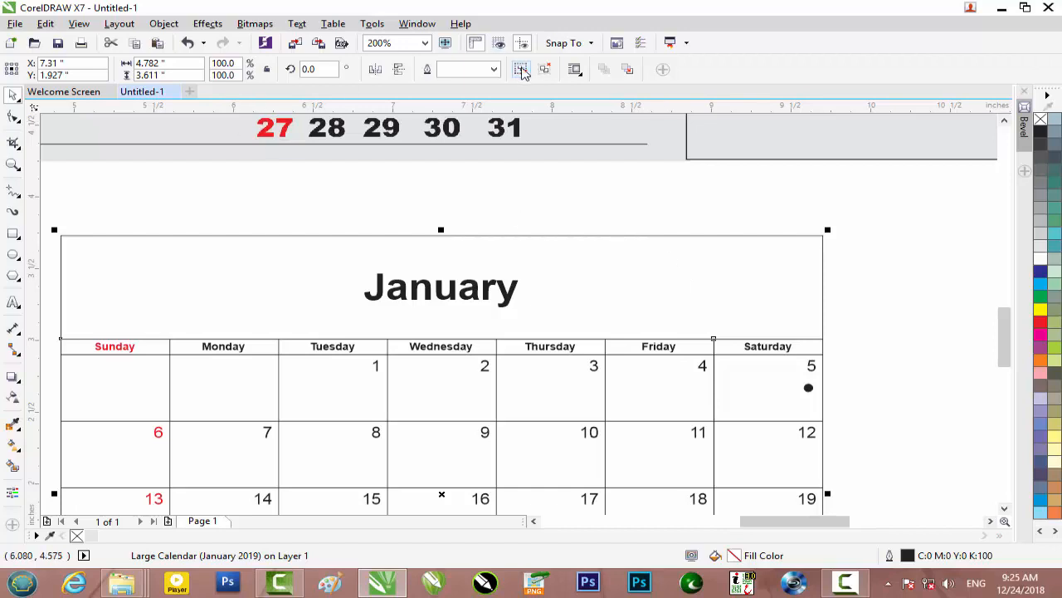
pyautogui.hotkey('ctrl', 'u')
pyautogui.click(881, 285)
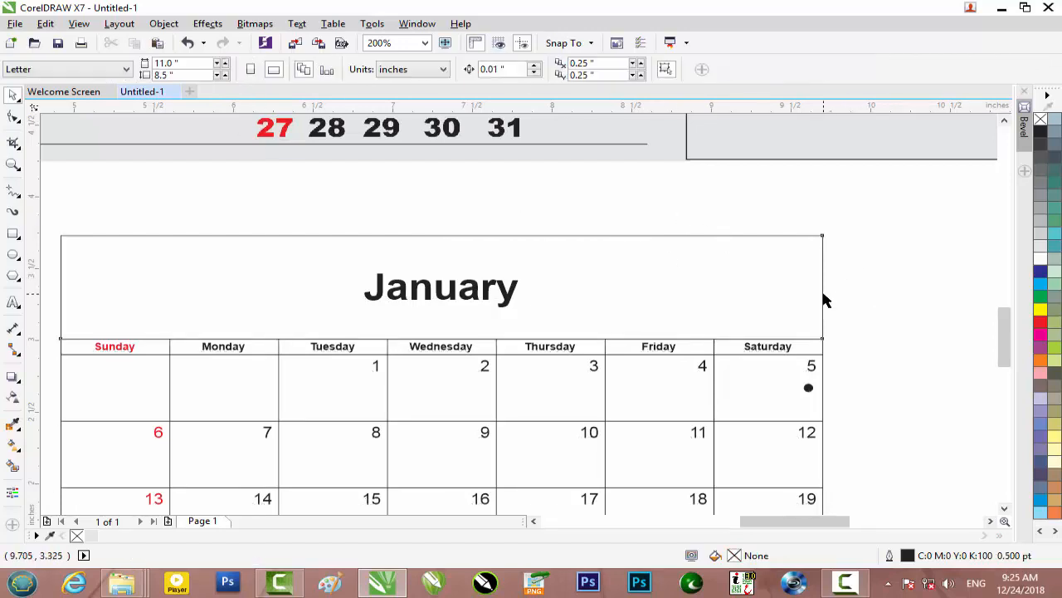
pyautogui.click(823, 299)
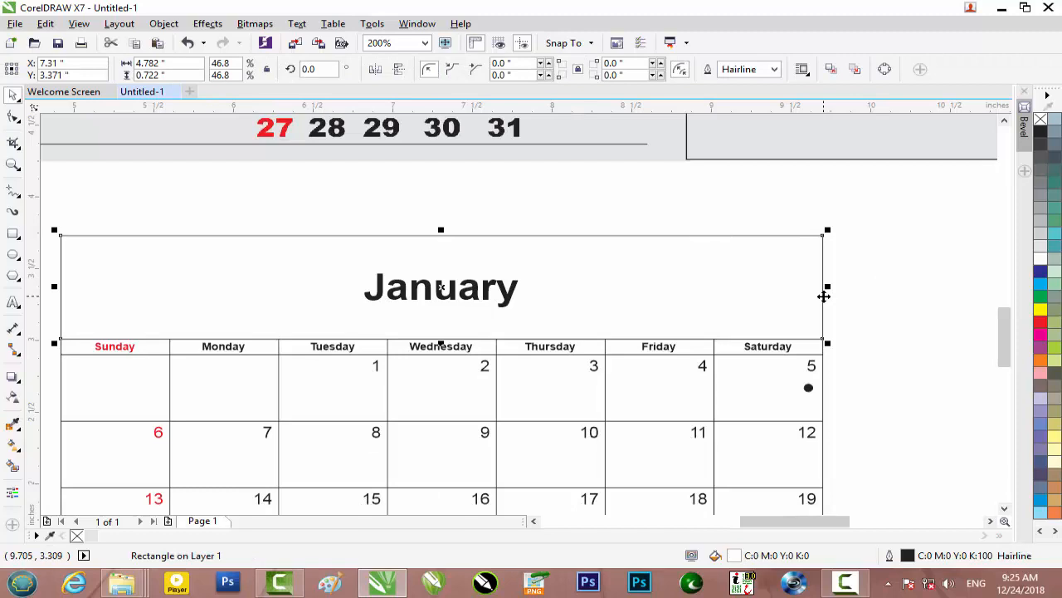
pyautogui.click(820, 347)
pyautogui.click(810, 365)
pyautogui.press('Delete')
pyautogui.click(794, 421)
pyautogui.press('Delete')
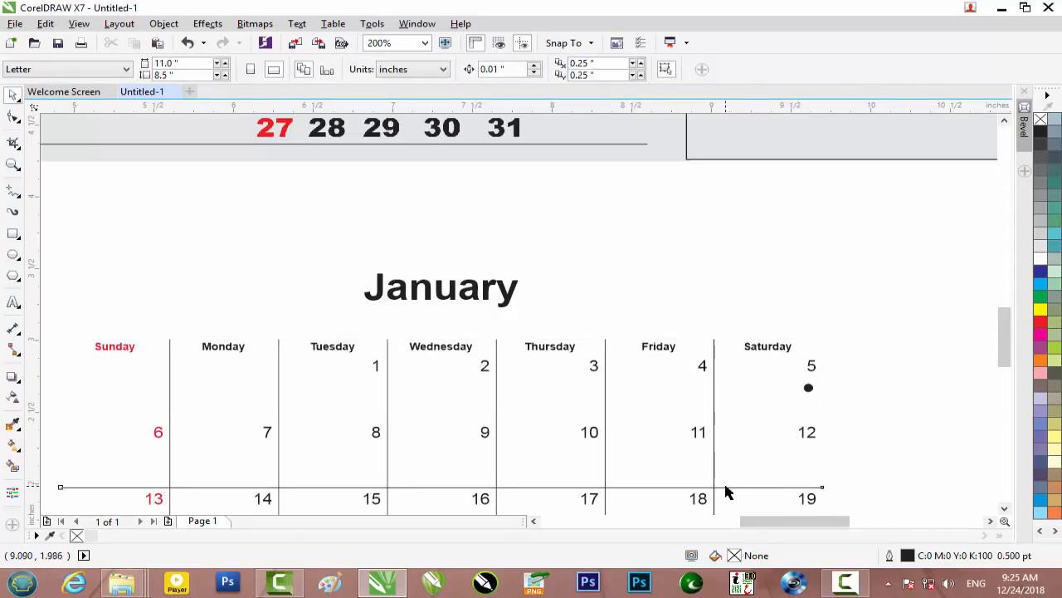
# Delete the horizontal line above the 13–19 row and all six vertical lines between the weekday columns.
pyautogui.click(725, 488)
pyautogui.keyDown('shift'); pyautogui.click(714, 422); pyautogui.keyUp('shift')
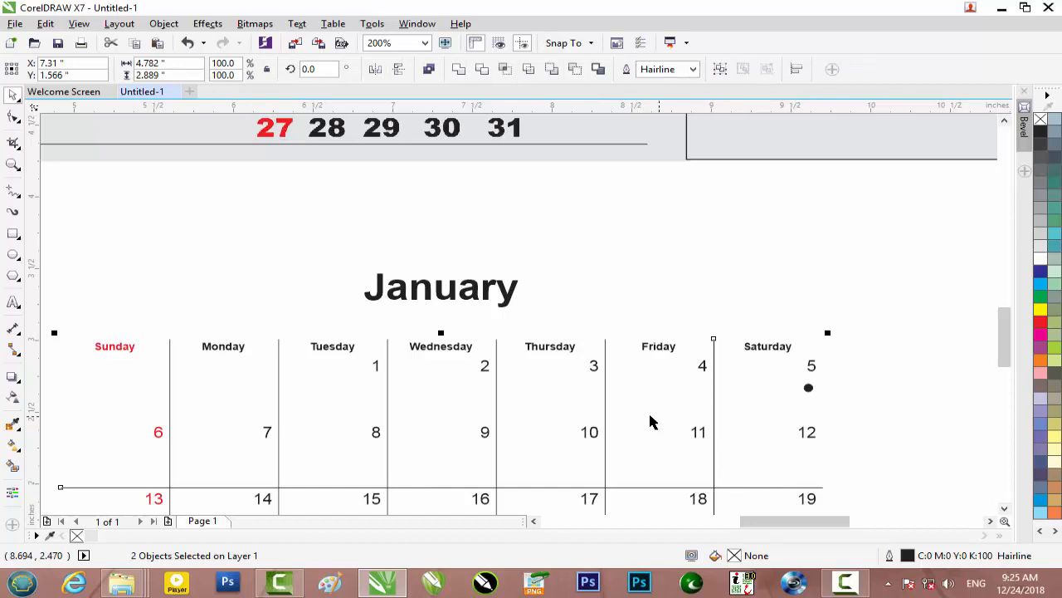
pyautogui.press('Delete')
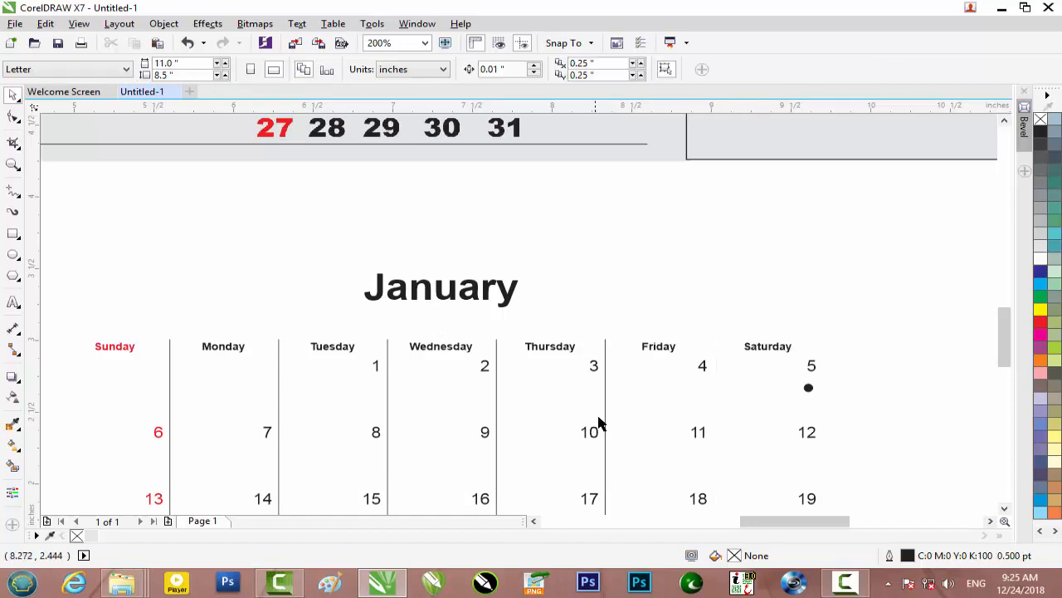
pyautogui.click(605, 411)
pyautogui.press('Delete')
pyautogui.click(495, 404)
pyautogui.press('Delete')
pyautogui.click(388, 382)
pyautogui.press('Delete')
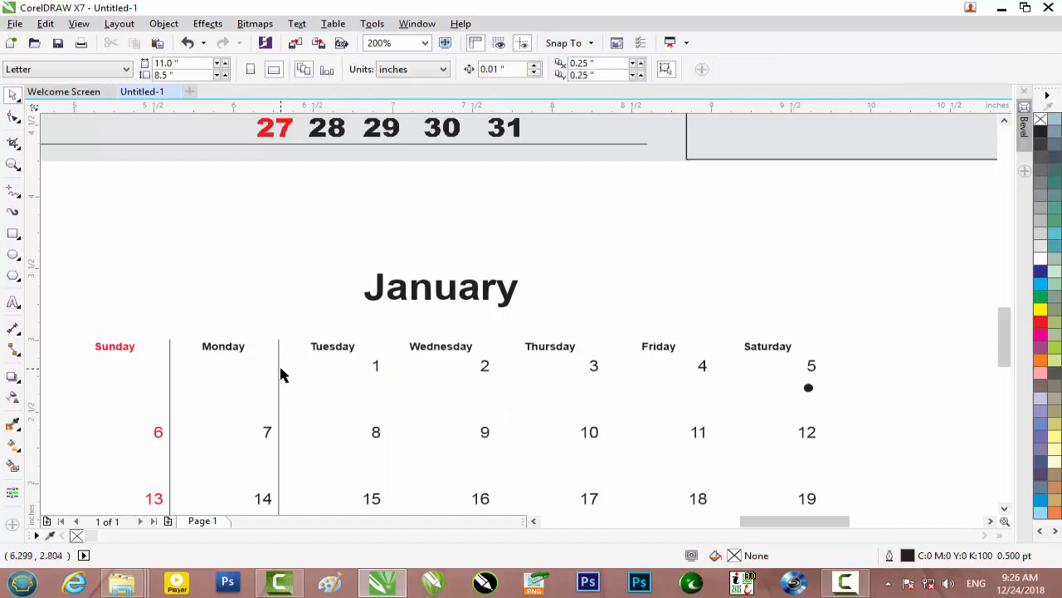
pyautogui.click(279, 374)
pyautogui.press('Delete')
pyautogui.click(170, 352)
pyautogui.press('Delete')
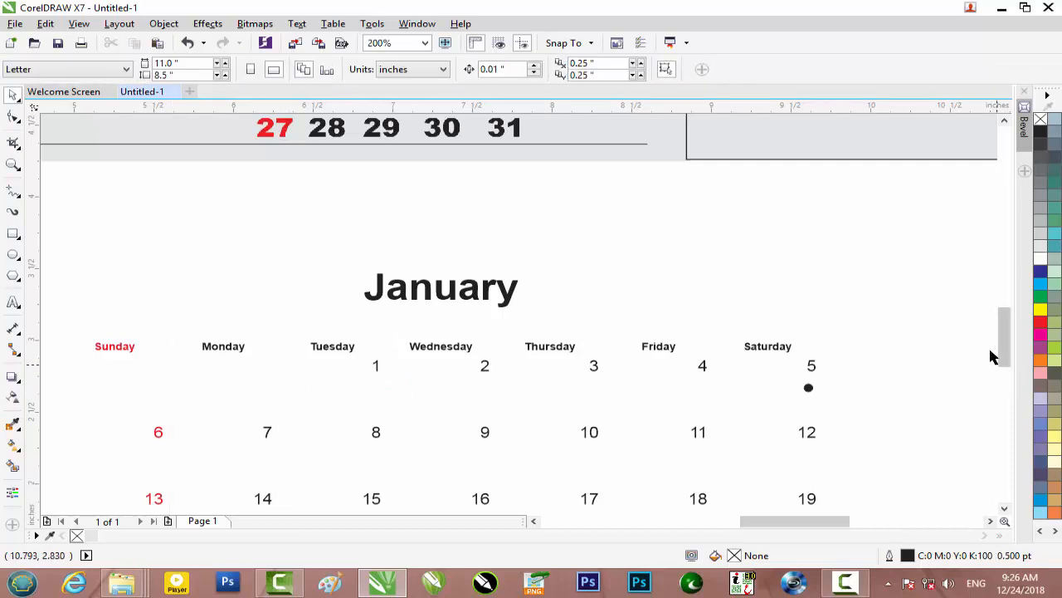
# Delete the remaining horizontal grid lines around the lower date rows of the January calendar.
pyautogui.moveTo(991, 356); pyautogui.dragTo(991, 391)
pyautogui.click(683, 377)
pyautogui.press('Delete')
pyautogui.press('Delete')
pyautogui.click(742, 243)
pyautogui.press('Delete')
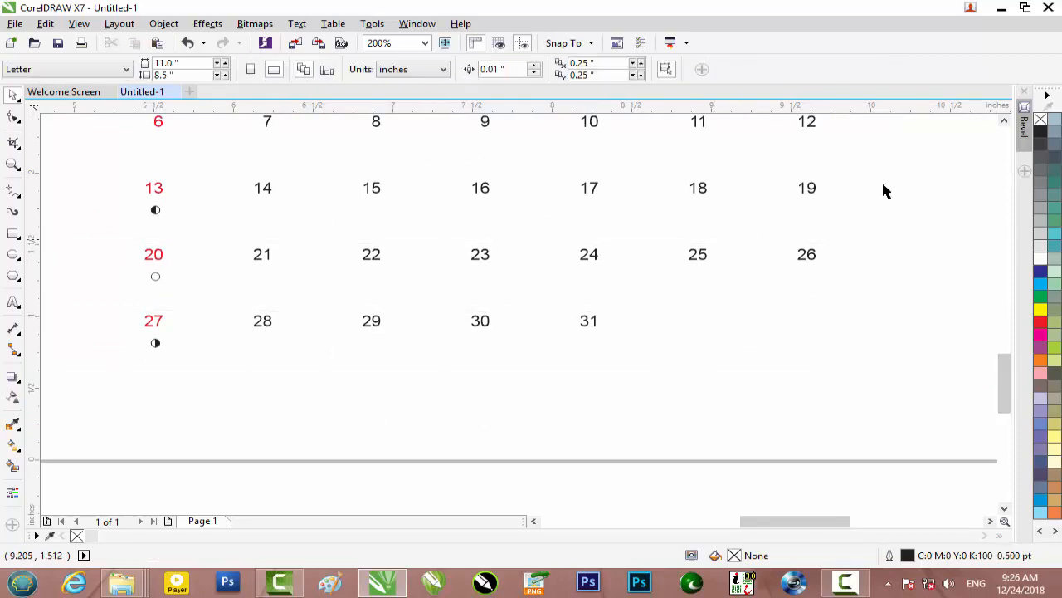
# Delete the moon-phase symbols beneath dates 5, 13, 20 and 27.
pyautogui.click(1004, 121)
pyautogui.click(1004, 121)
pyautogui.click(1004, 121)
pyautogui.click(1004, 121)
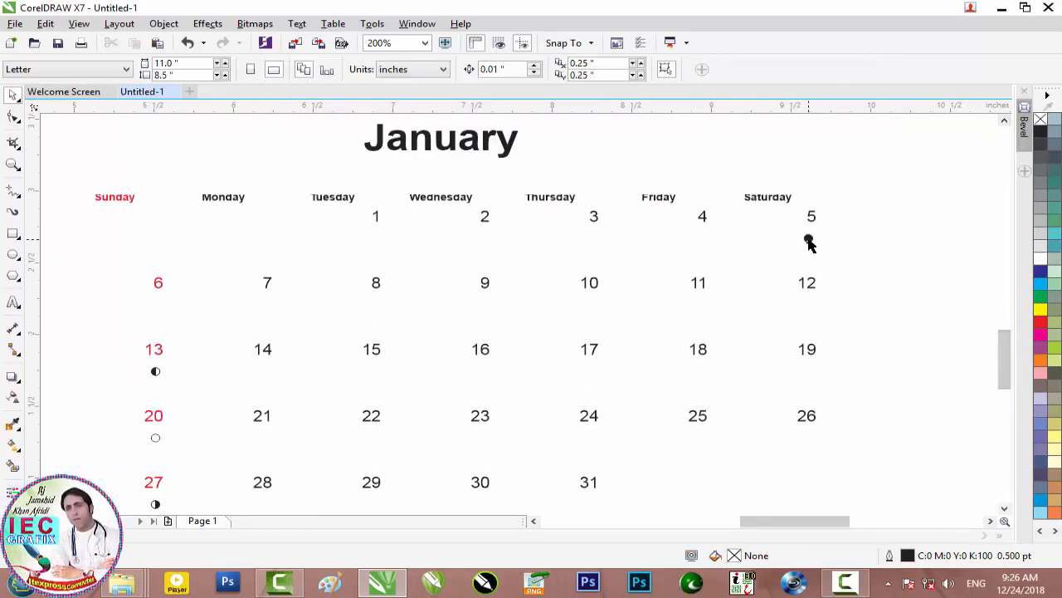
pyautogui.moveTo(172, 363); pyautogui.dragTo(147, 391)
pyautogui.press('Delete')
pyautogui.click(157, 439)
pyautogui.press('Delete')
pyautogui.scroll(-2, 162, 498)
pyautogui.click(148, 458)
pyautogui.press('Delete')
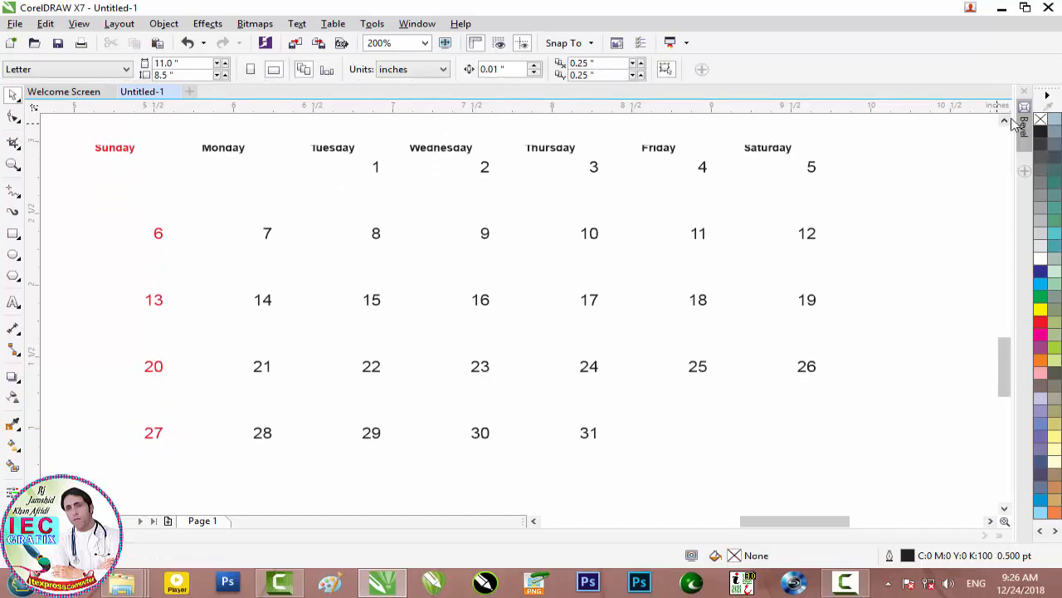
# Shorten the Saturday, Friday, Thursday and Wednesday headings to Sat, Fri, Thu and Wed.
pyautogui.scroll(6, 1011, 121)
pyautogui.scroll(1, 775, 306)
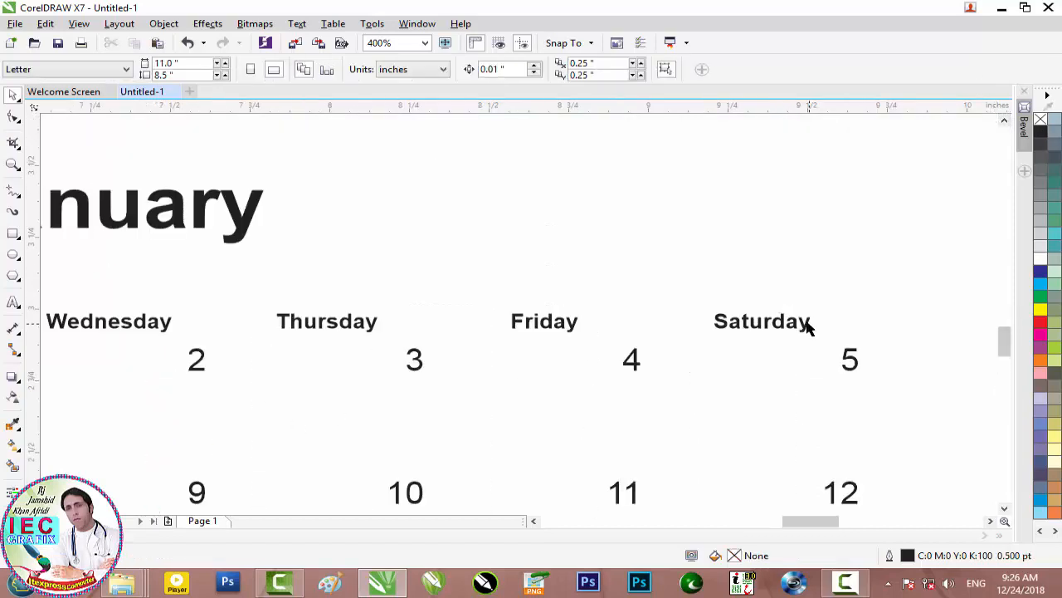
pyautogui.doubleClick(809, 325)
pyautogui.moveTo(810, 324); pyautogui.dragTo(751, 324)
pyautogui.press('Delete')
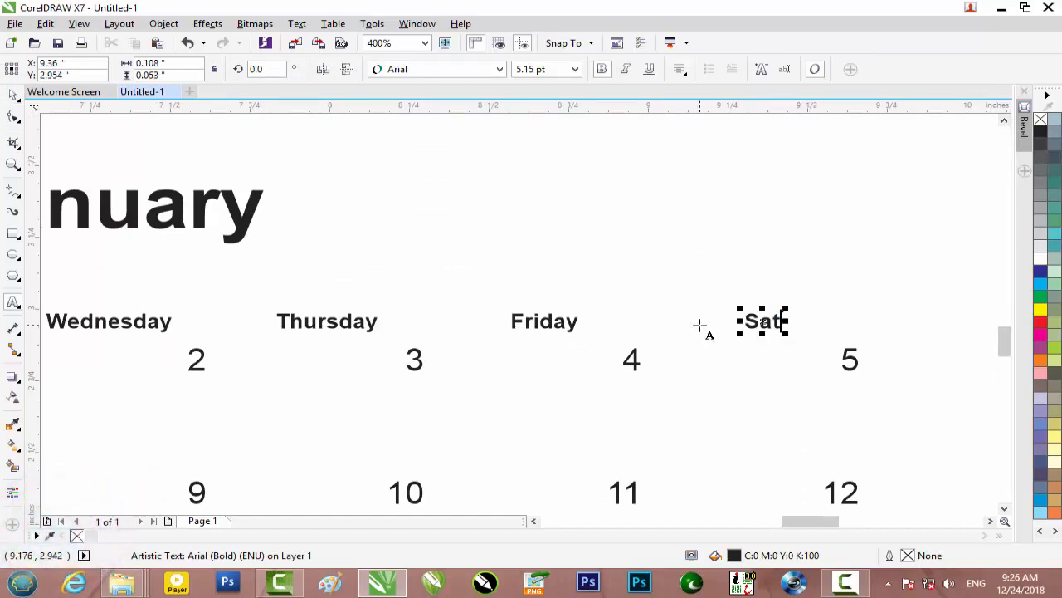
pyautogui.moveTo(579, 323); pyautogui.dragTo(541, 323)
pyautogui.press('Delete')
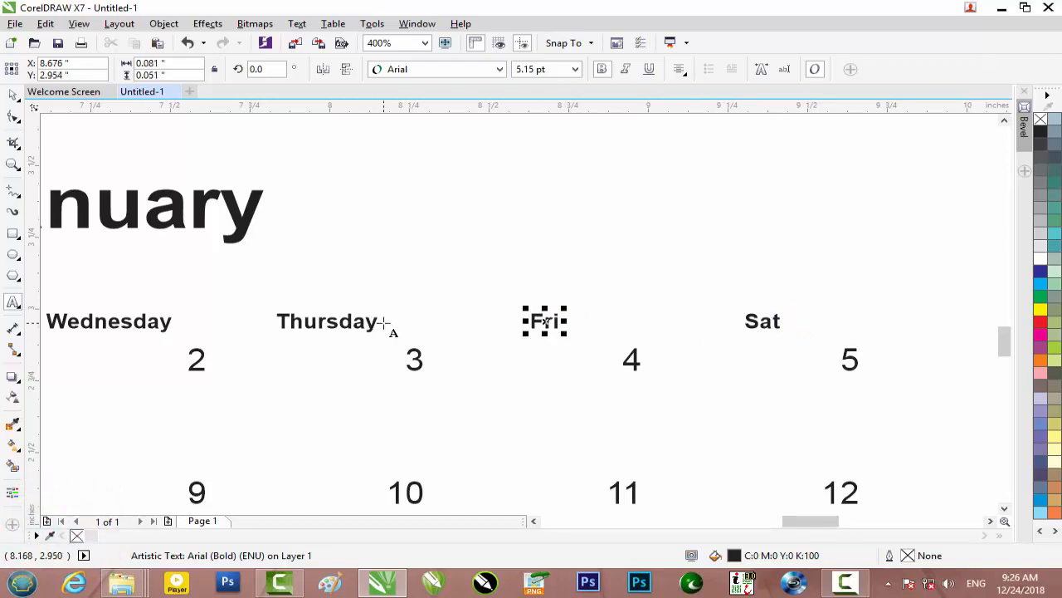
pyautogui.moveTo(378, 322); pyautogui.dragTo(326, 322)
pyautogui.press('Delete')
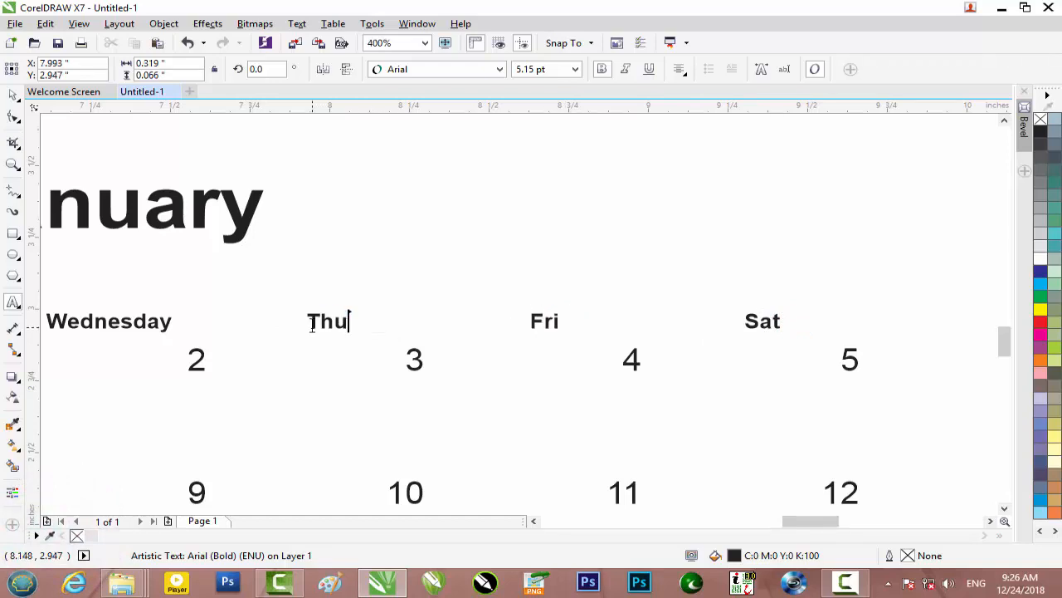
pyautogui.moveTo(172, 322); pyautogui.dragTo(95, 323)
pyautogui.press('Delete')
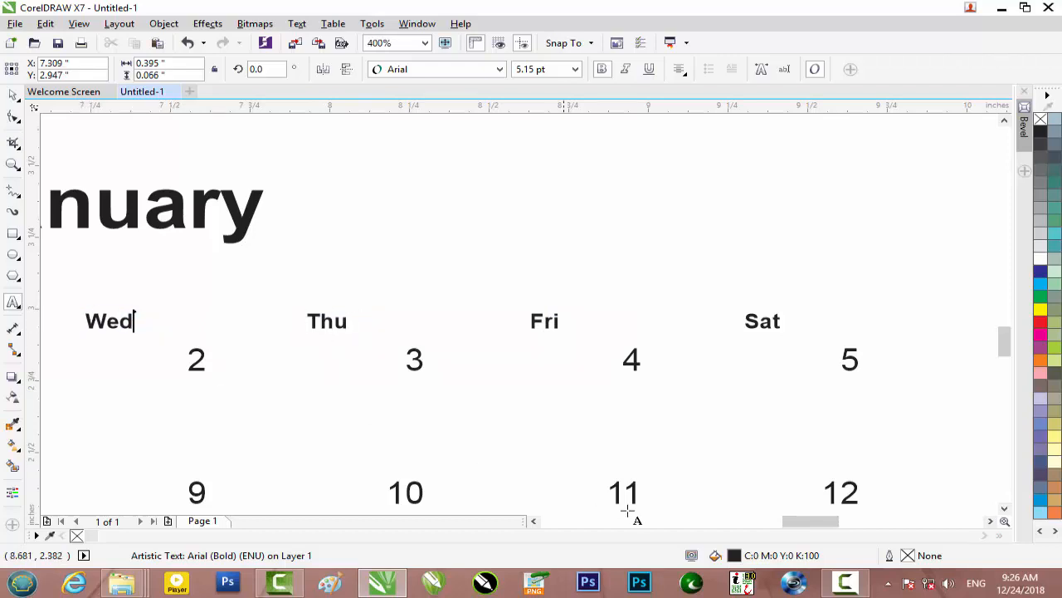
# Shorten the Tuesday, Monday and Sunday headings to Tue, Mon and Sun, and leave text editing.
pyautogui.moveTo(794, 521); pyautogui.dragTo(776, 524)
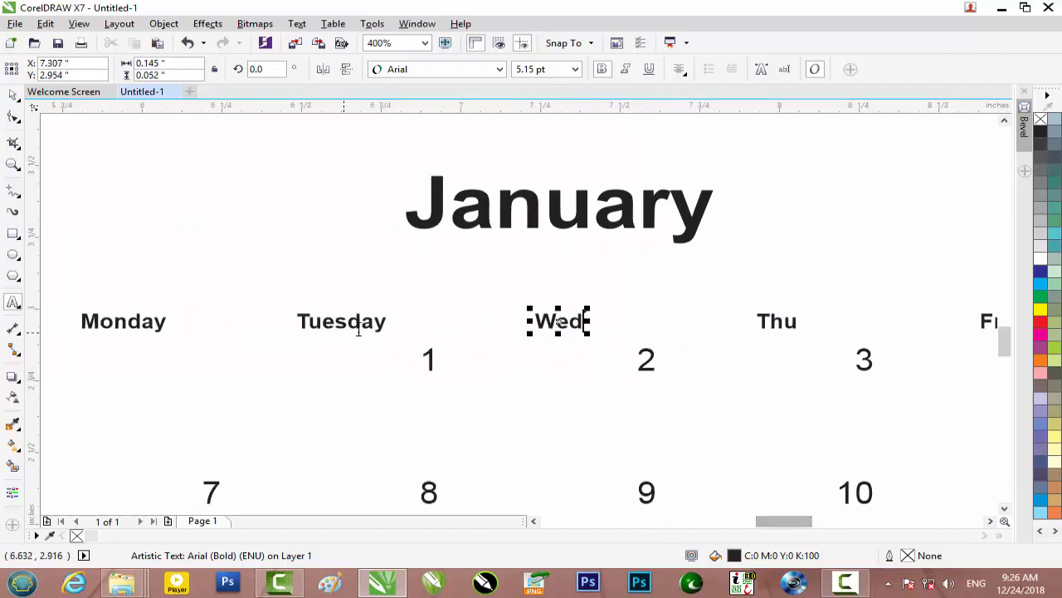
pyautogui.moveTo(383, 323); pyautogui.dragTo(339, 327)
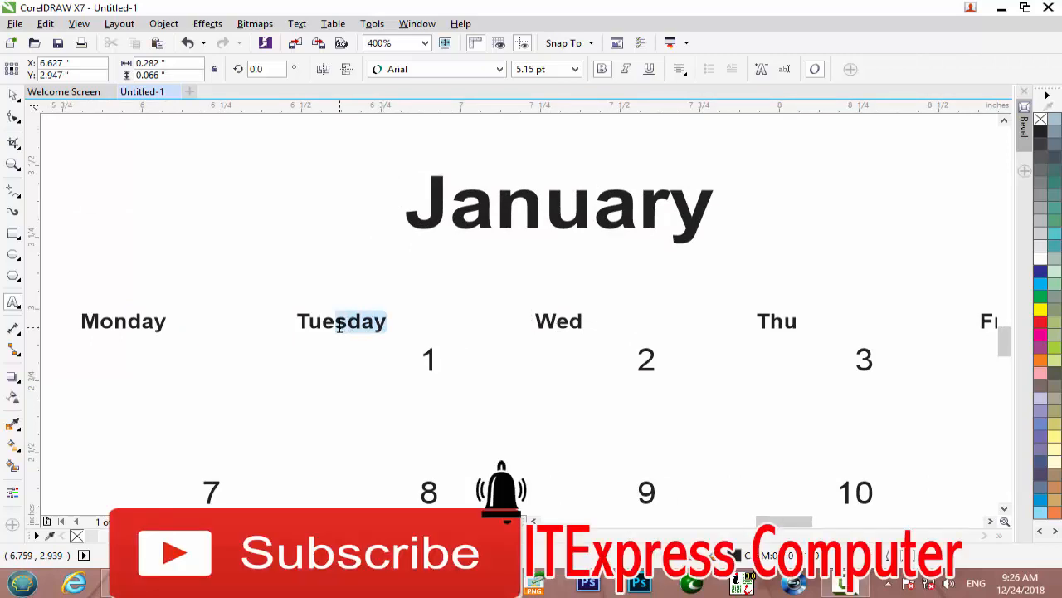
pyautogui.press('Delete')
pyautogui.click(166, 324)
pyautogui.moveTo(166, 324); pyautogui.dragTo(130, 328)
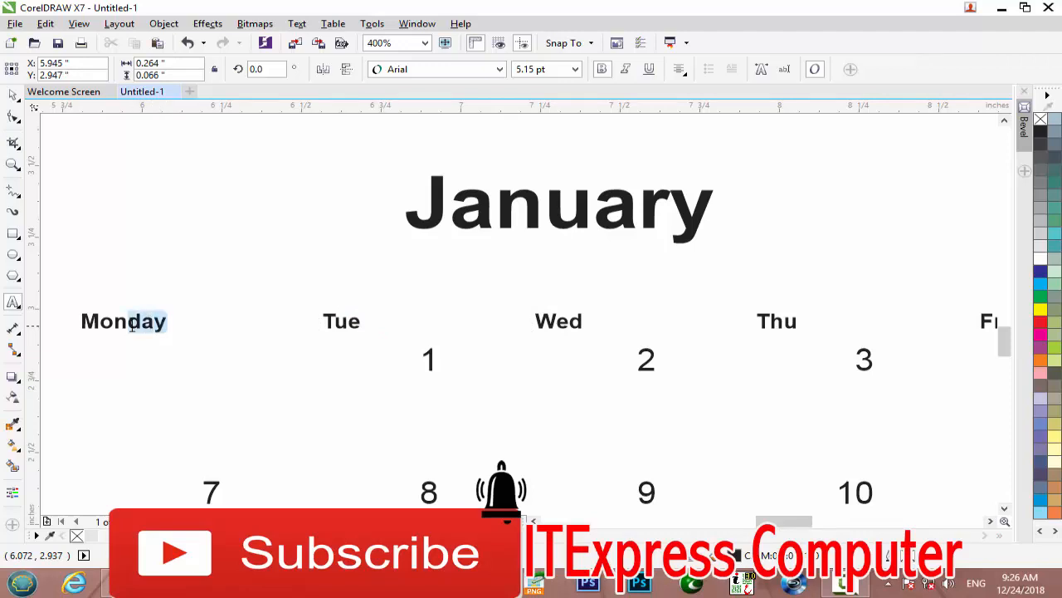
pyautogui.press('Delete')
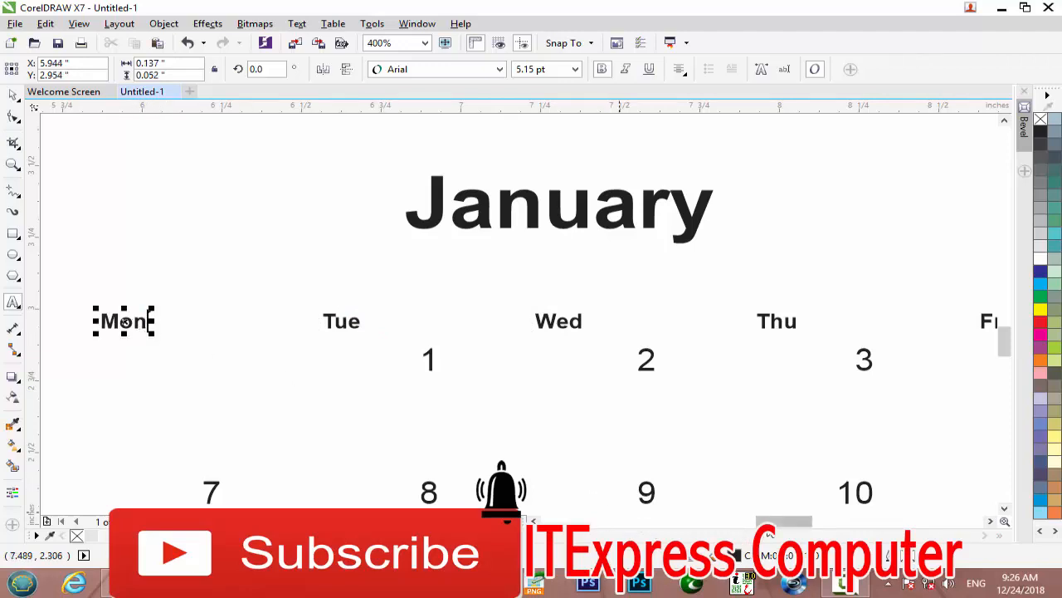
pyautogui.hscroll(-6, 380, 307)
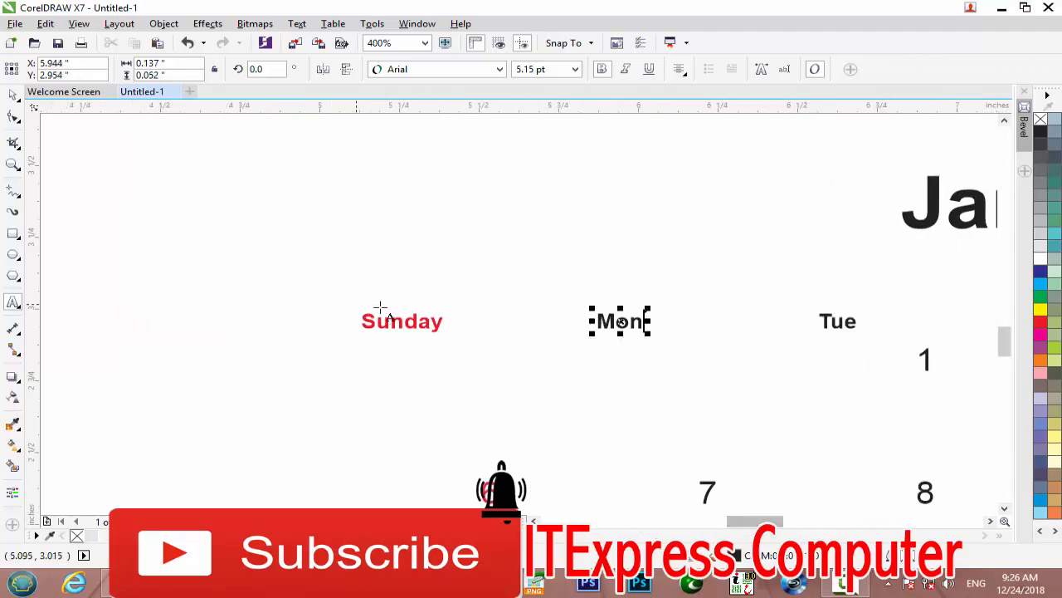
pyautogui.click(445, 324)
pyautogui.moveTo(445, 323); pyautogui.dragTo(409, 324)
pyautogui.press('Delete')
pyautogui.scroll(-2, 532, 356)
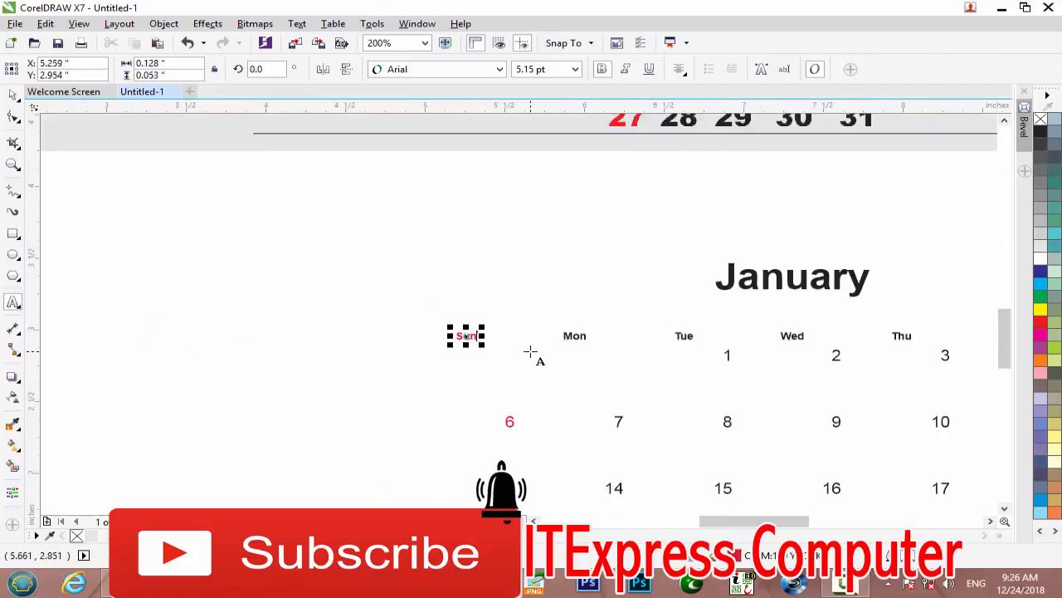
pyautogui.click(12, 93)
# Move the 27–31 date row up to just below the 20–26 row.
pyautogui.moveTo(759, 522); pyautogui.dragTo(776, 524)
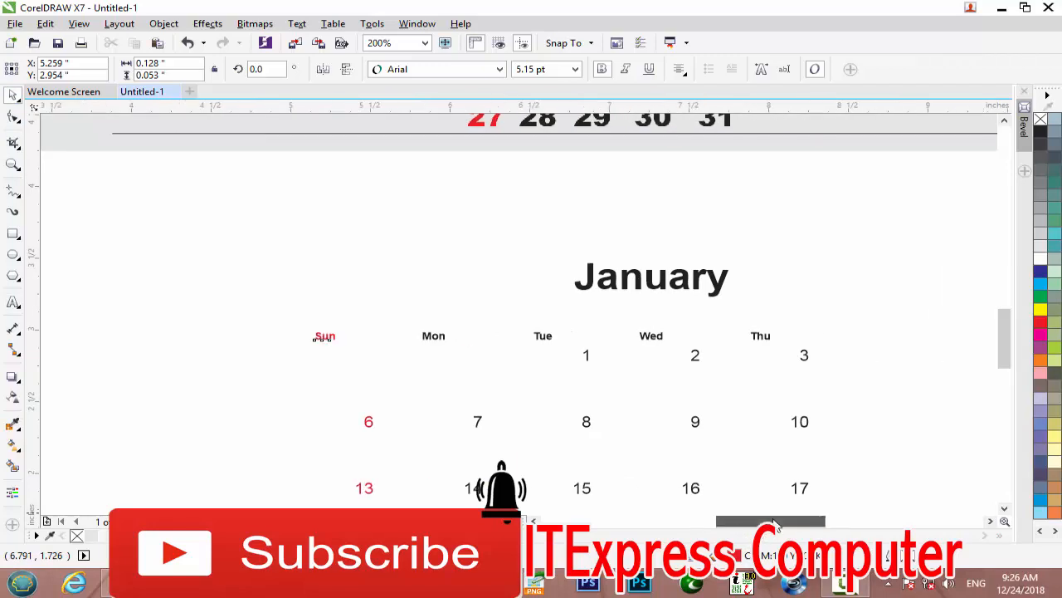
pyautogui.moveTo(1004, 337); pyautogui.dragTo(1000, 365)
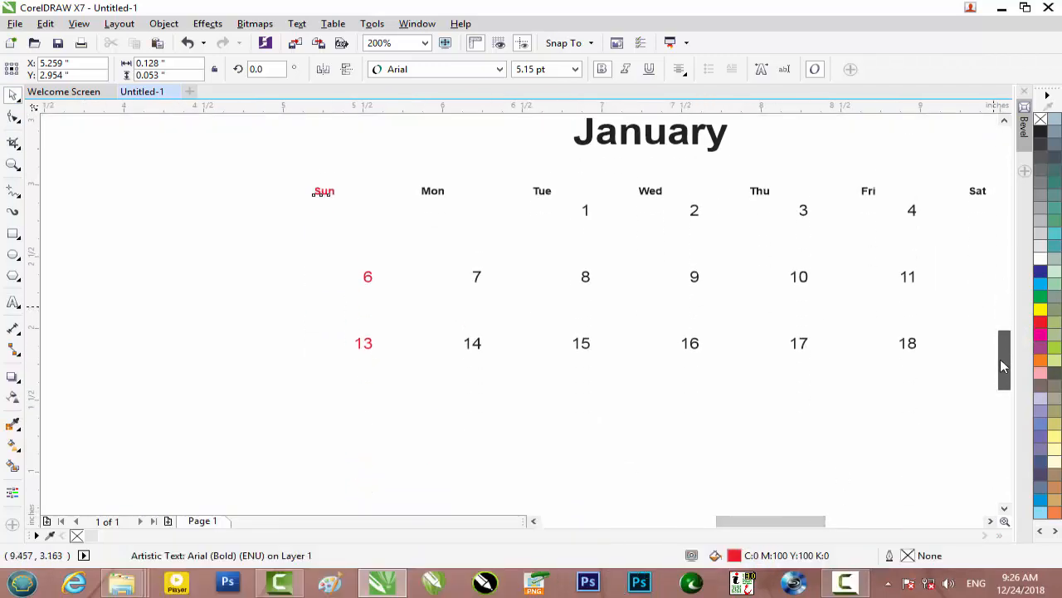
pyautogui.scroll(-1, 938, 320)
pyautogui.scroll(1, 958, 307)
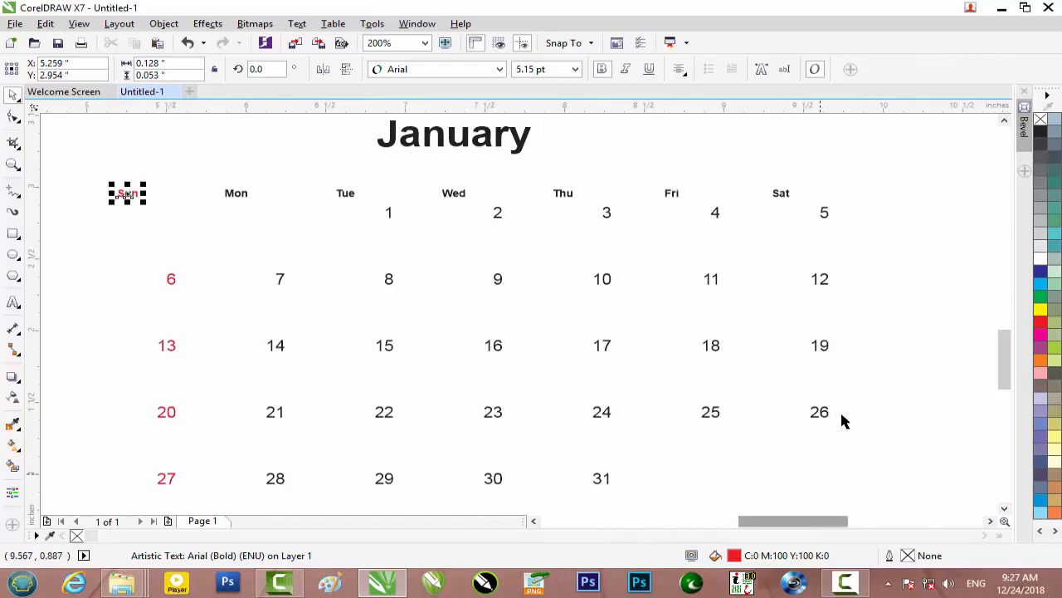
pyautogui.moveTo(860, 198); pyautogui.dragTo(777, 473)
pyautogui.moveTo(661, 452); pyautogui.dragTo(129, 483)
pyautogui.scroll(-1, 124, 506)
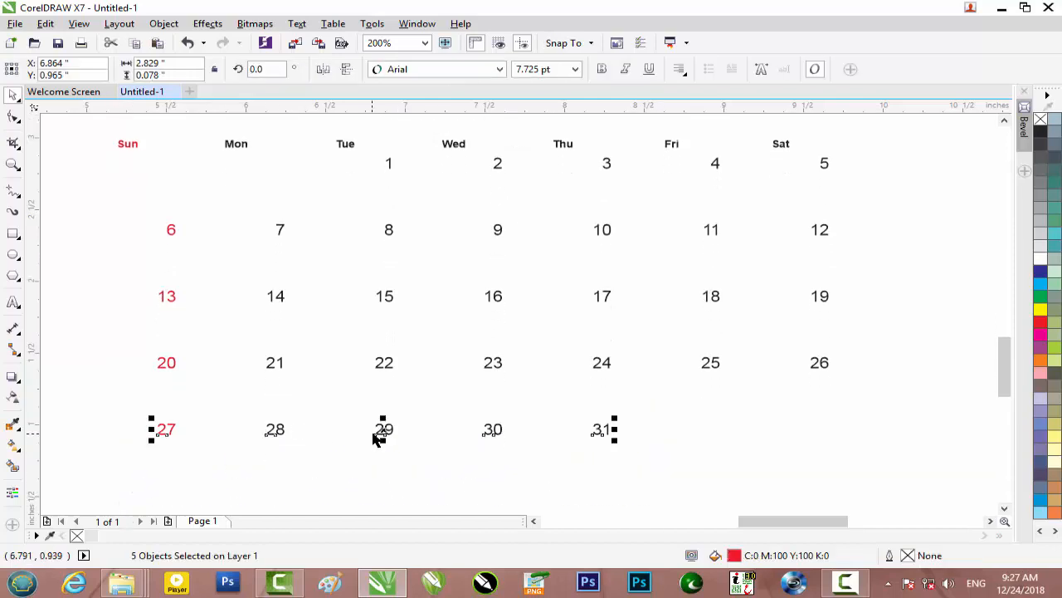
pyautogui.moveTo(382, 429); pyautogui.dragTo(387, 391)
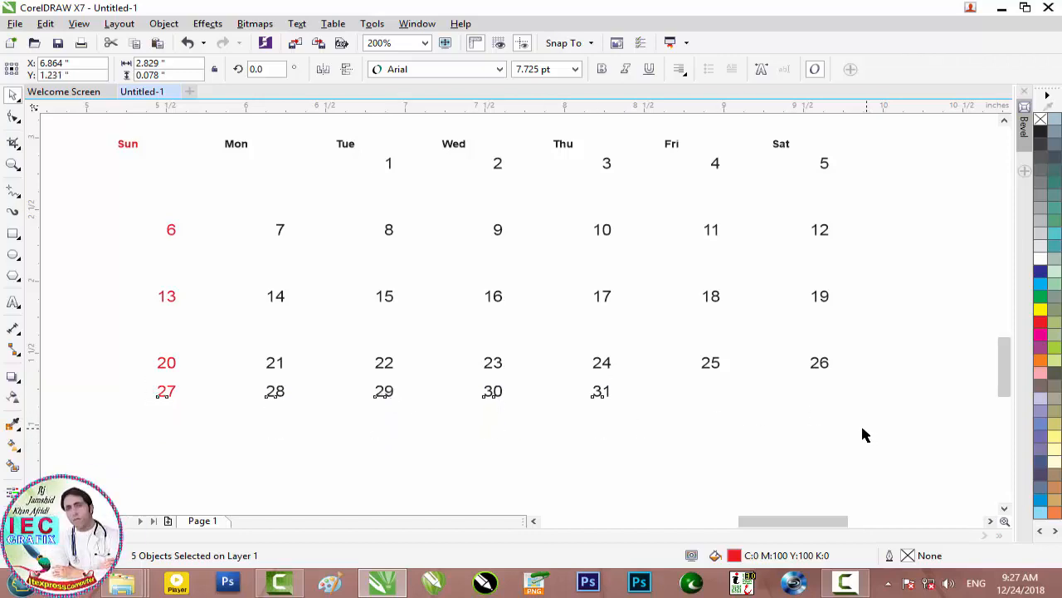
# Move the last two date rows up under the 13–19 row, and move all three rows up under the 6–12 row.
pyautogui.moveTo(257, 330); pyautogui.dragTo(121, 335)
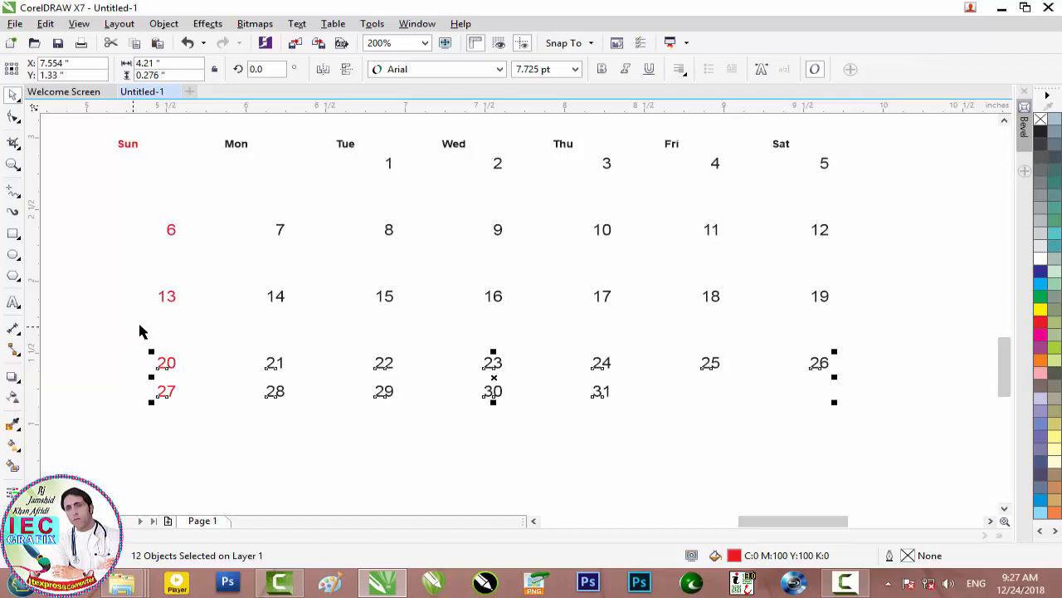
pyautogui.moveTo(382, 368); pyautogui.dragTo(394, 331)
pyautogui.moveTo(914, 395); pyautogui.dragTo(126, 260)
pyautogui.moveTo(503, 299); pyautogui.dragTo(506, 263)
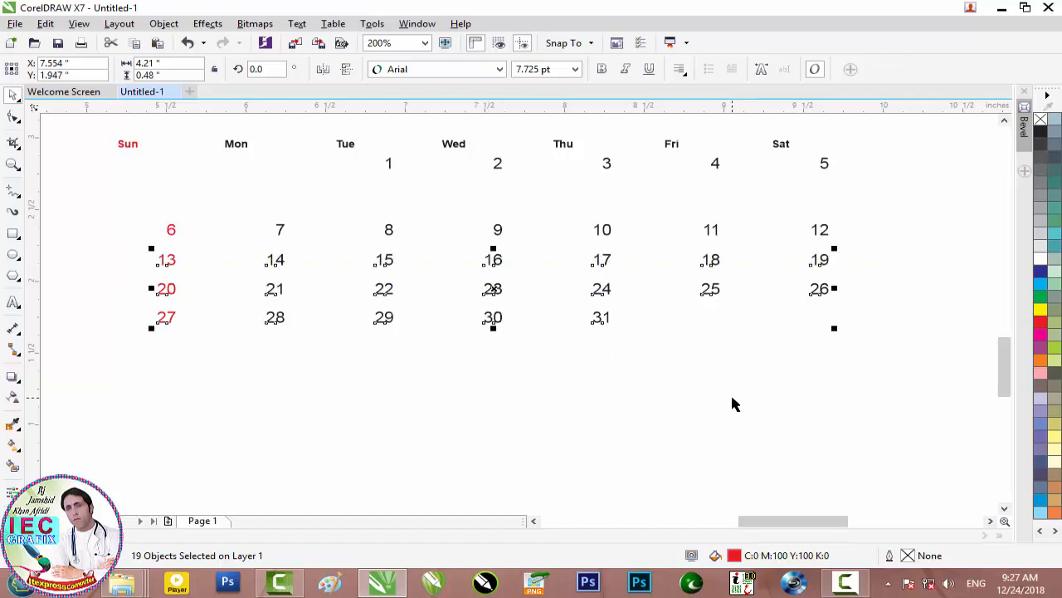
# Move the four lower date rows up closer to the 1–5 row, and lower the 1–5 row slightly to even the spacing.
pyautogui.click(732, 404)
pyautogui.moveTo(882, 380); pyautogui.dragTo(129, 194)
pyautogui.moveTo(493, 261); pyautogui.dragTo(510, 239)
pyautogui.click(752, 368)
pyautogui.moveTo(855, 149); pyautogui.dragTo(354, 186)
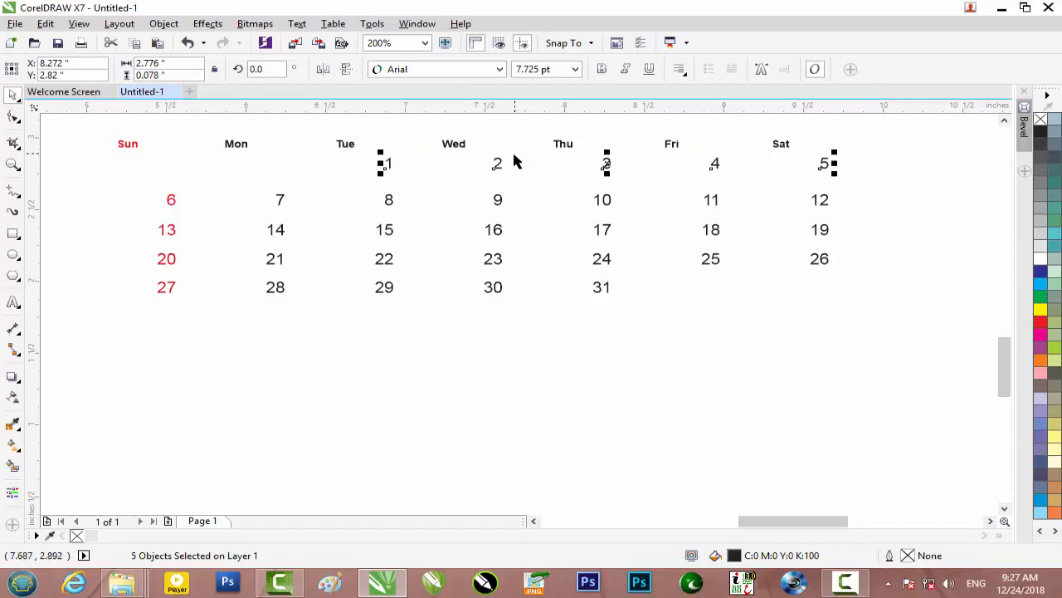
pyautogui.moveTo(495, 163); pyautogui.dragTo(496, 170)
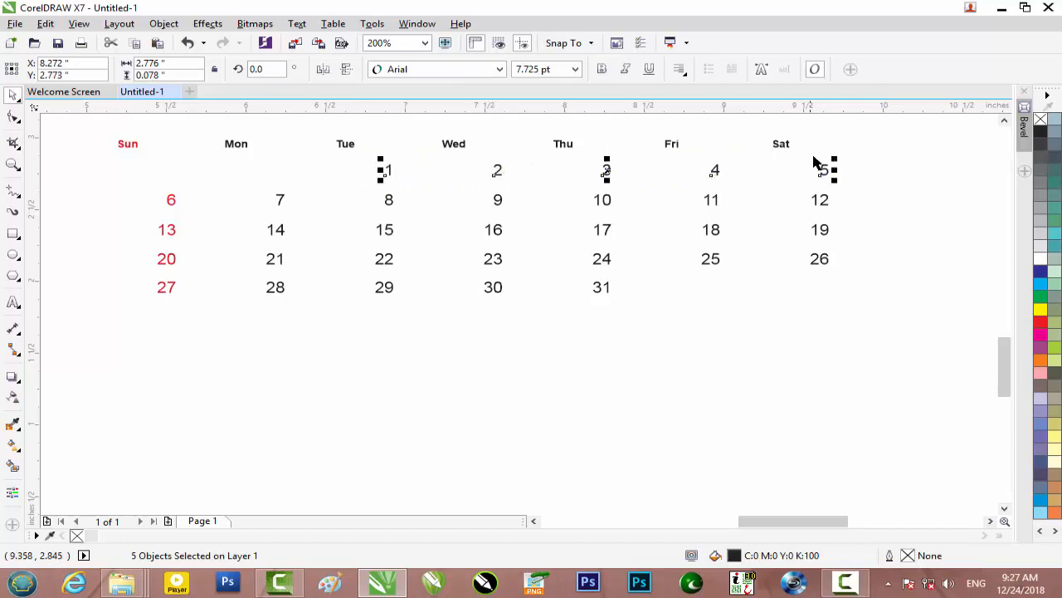
# Try to left-align the row of weekday headings, and undo the alignment.
pyautogui.click(816, 137)
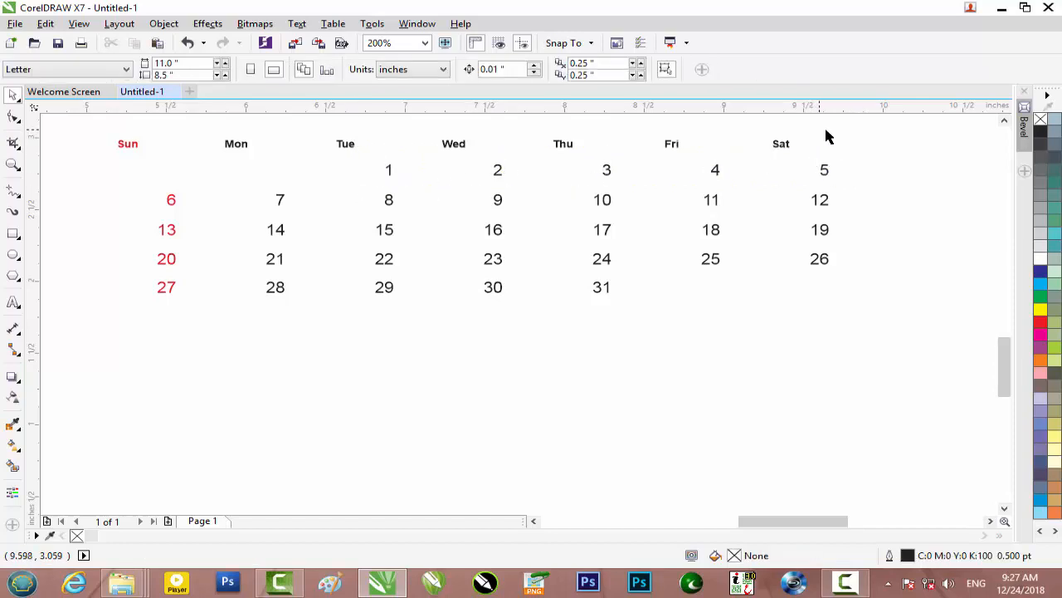
pyautogui.moveTo(824, 129); pyautogui.dragTo(391, 162)
pyautogui.moveTo(141, 156); pyautogui.dragTo(107, 162)
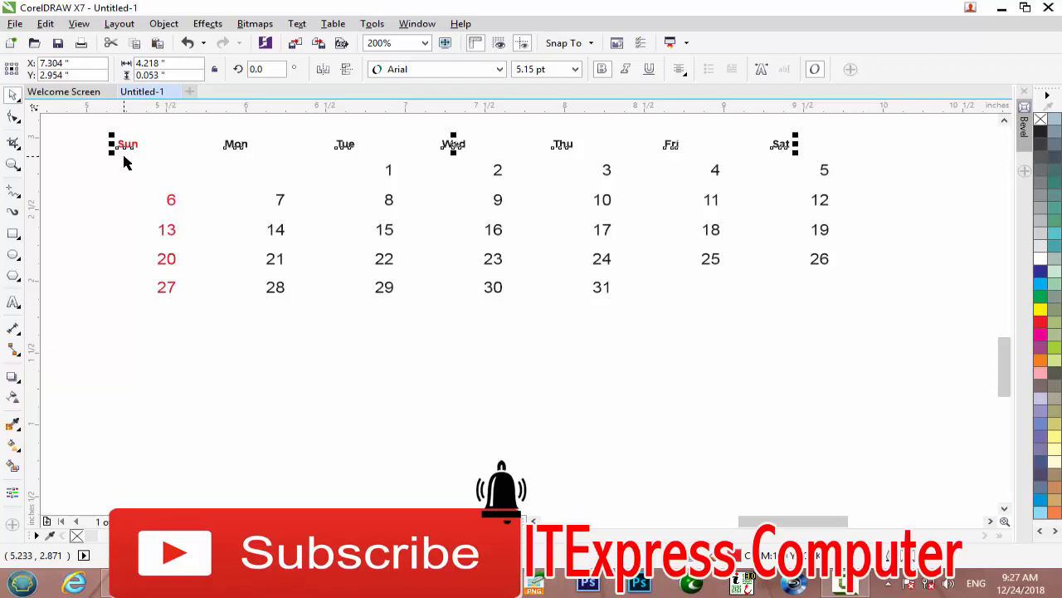
pyautogui.press('l')
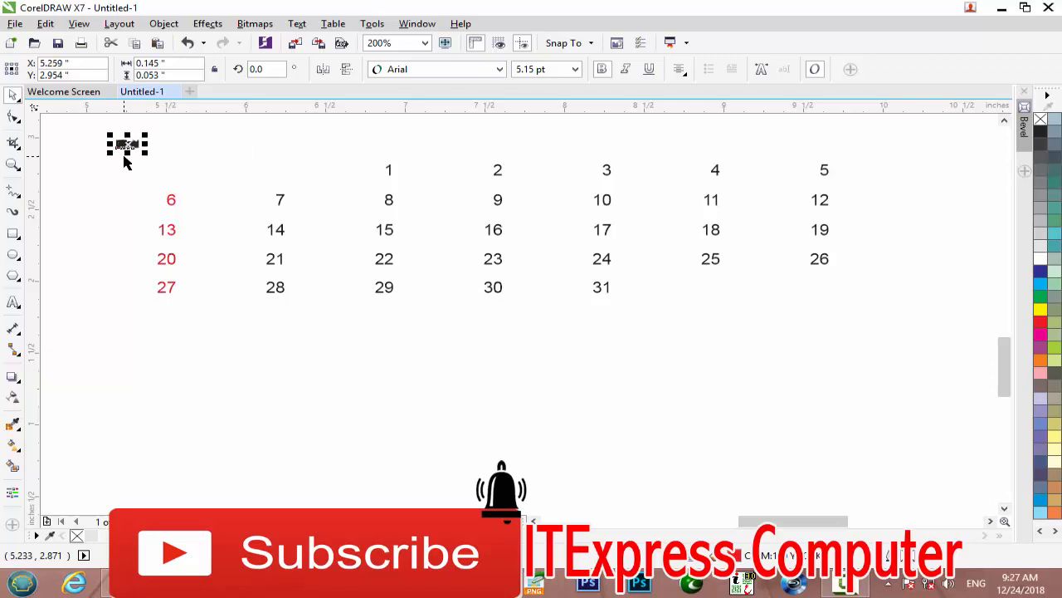
pyautogui.hotkey('ctrl', 'z')
pyautogui.click(715, 373)
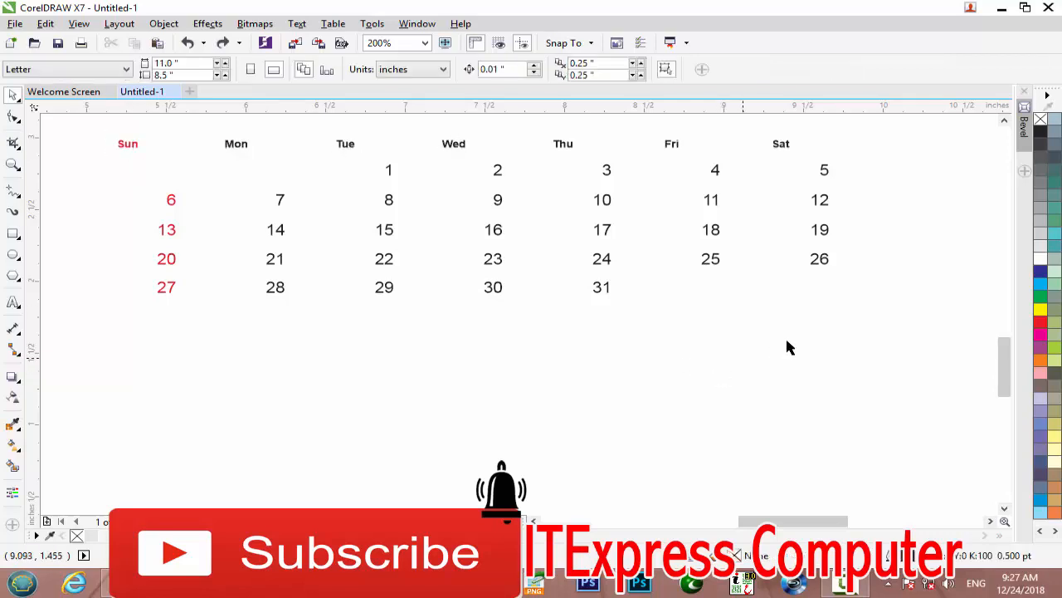
# Centre-align the Saturday dates under the Sat heading and the Friday dates under the Fri heading.
pyautogui.moveTo(760, 223); pyautogui.dragTo(737, 135)
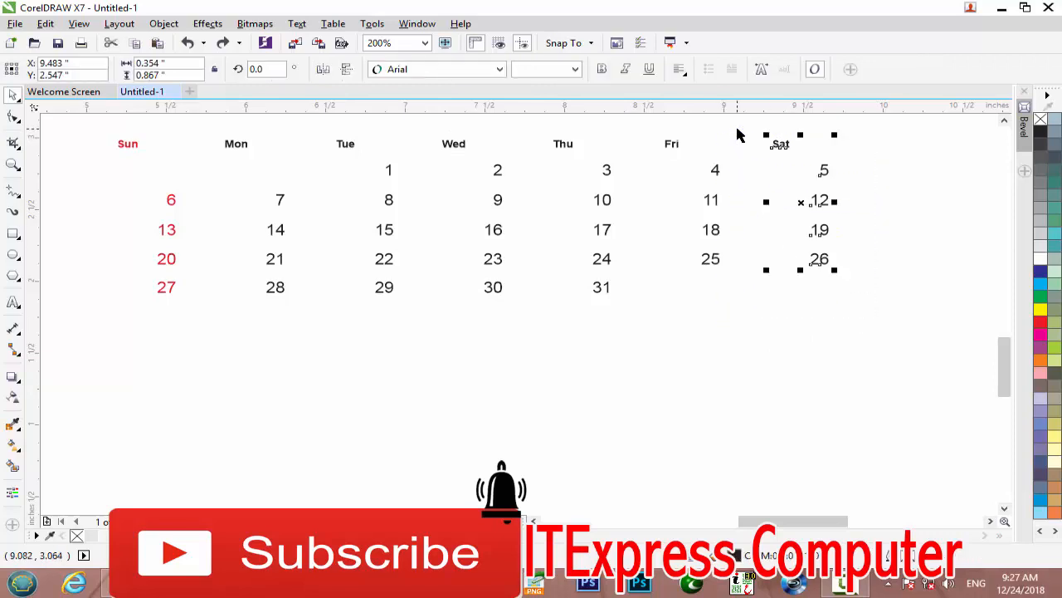
pyautogui.press('t')
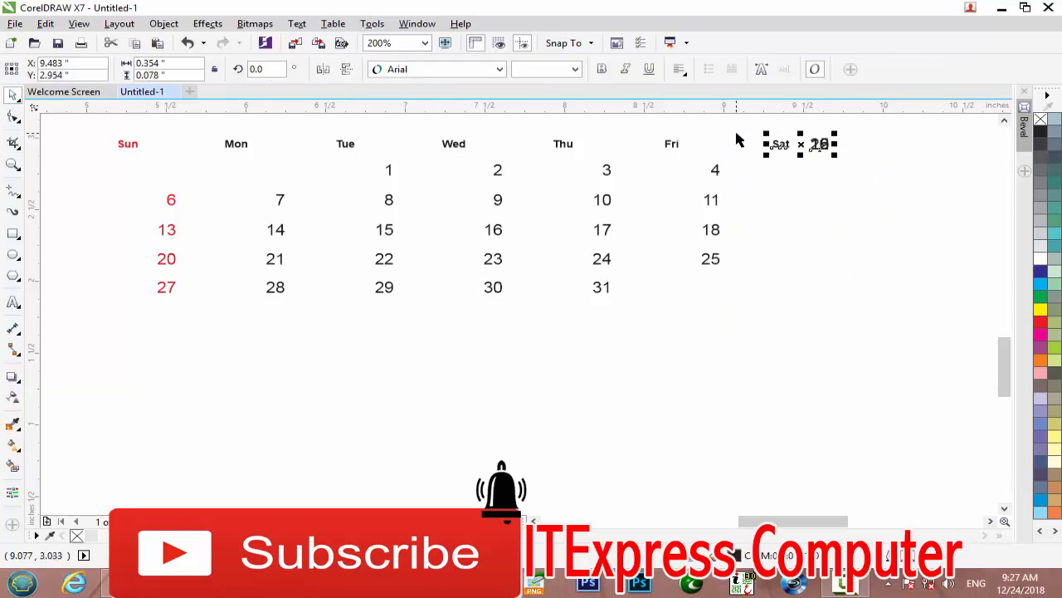
pyautogui.hotkey('ctrl', 'z')
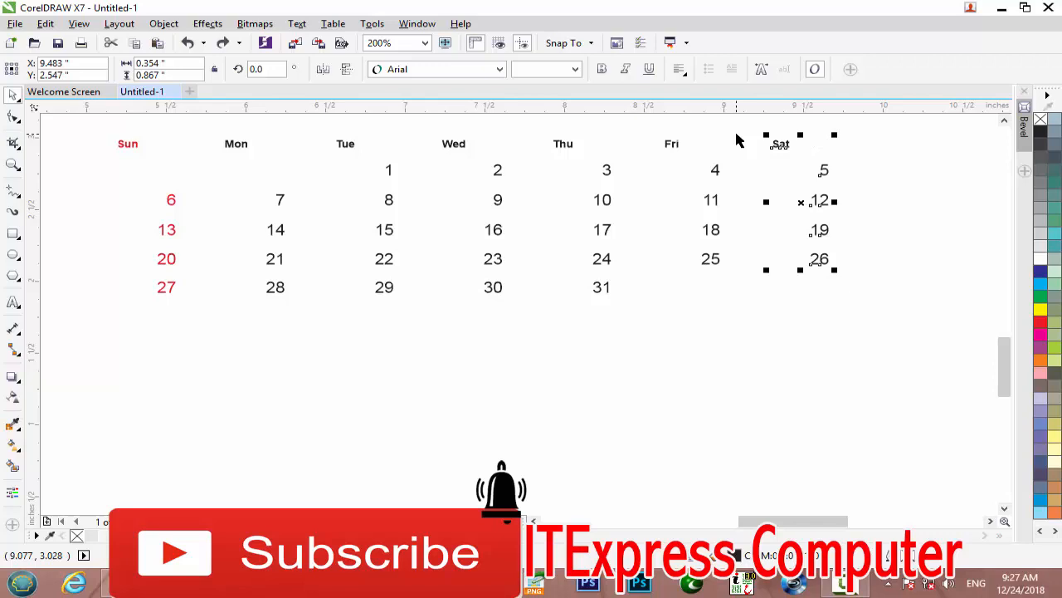
pyautogui.press('c')
pyautogui.moveTo(734, 287); pyautogui.dragTo(638, 132)
pyautogui.press('c')
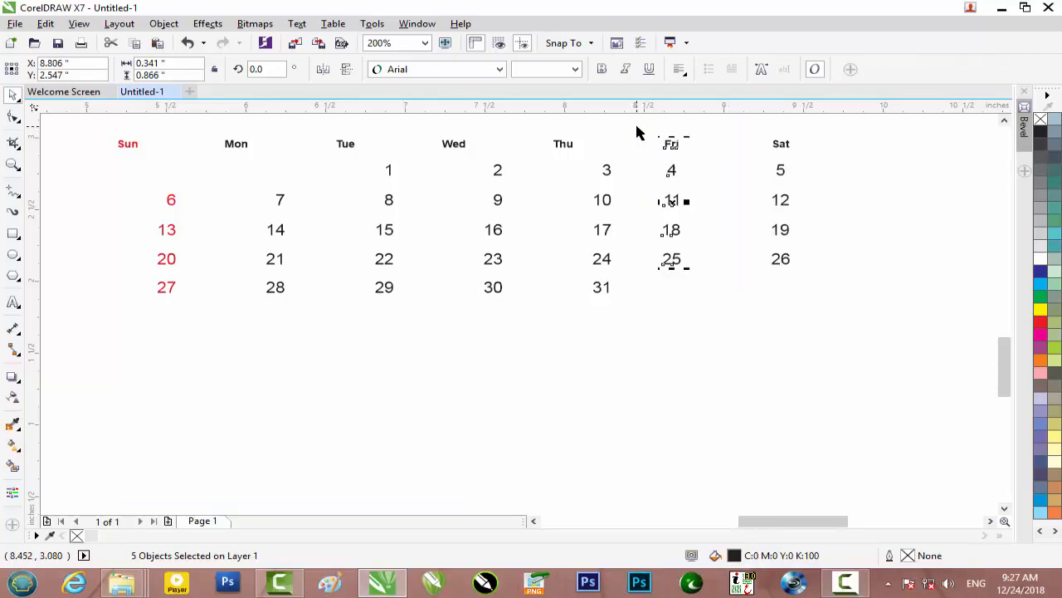
# Centre-align the Thursday, Wednesday and Tuesday dates under their respective headings.
pyautogui.moveTo(626, 311); pyautogui.dragTo(540, 133)
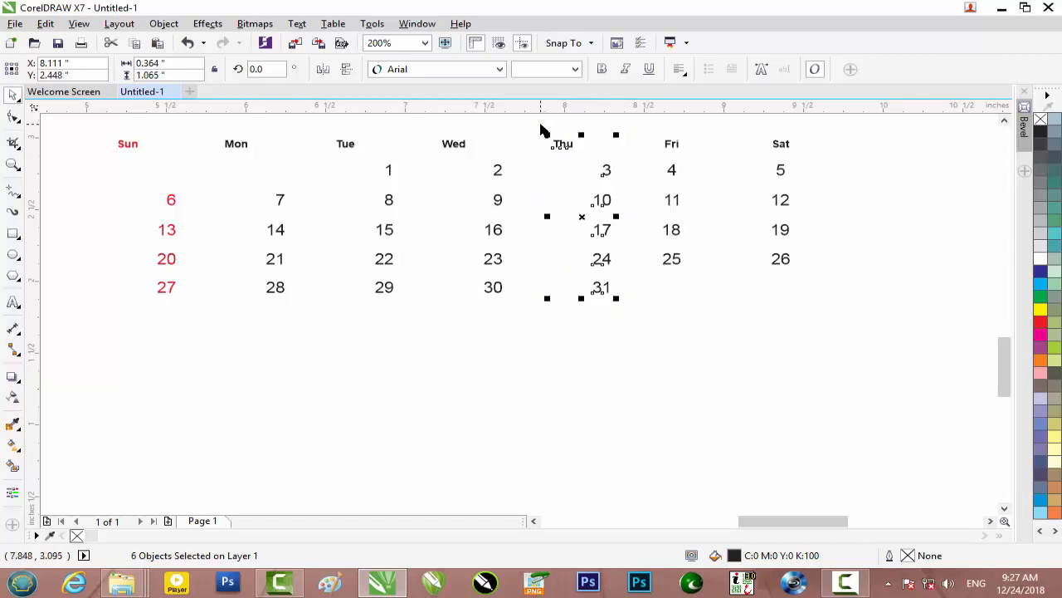
pyautogui.press('c')
pyautogui.moveTo(516, 328); pyautogui.dragTo(425, 125)
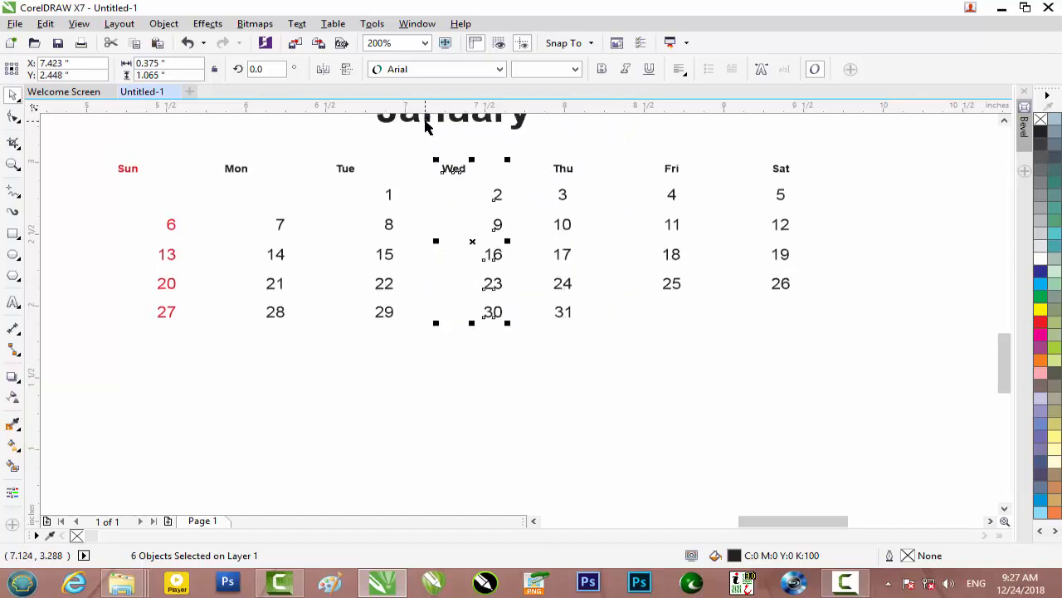
pyautogui.press('c')
pyautogui.moveTo(398, 340); pyautogui.dragTo(311, 146)
pyautogui.press('c')
# Centre-align the Monday and Sunday dates under their headings, and clear the selection.
pyautogui.moveTo(294, 357); pyautogui.dragTo(208, 154)
pyautogui.press('c')
pyautogui.moveTo(186, 344); pyautogui.dragTo(98, 158)
pyautogui.press('c')
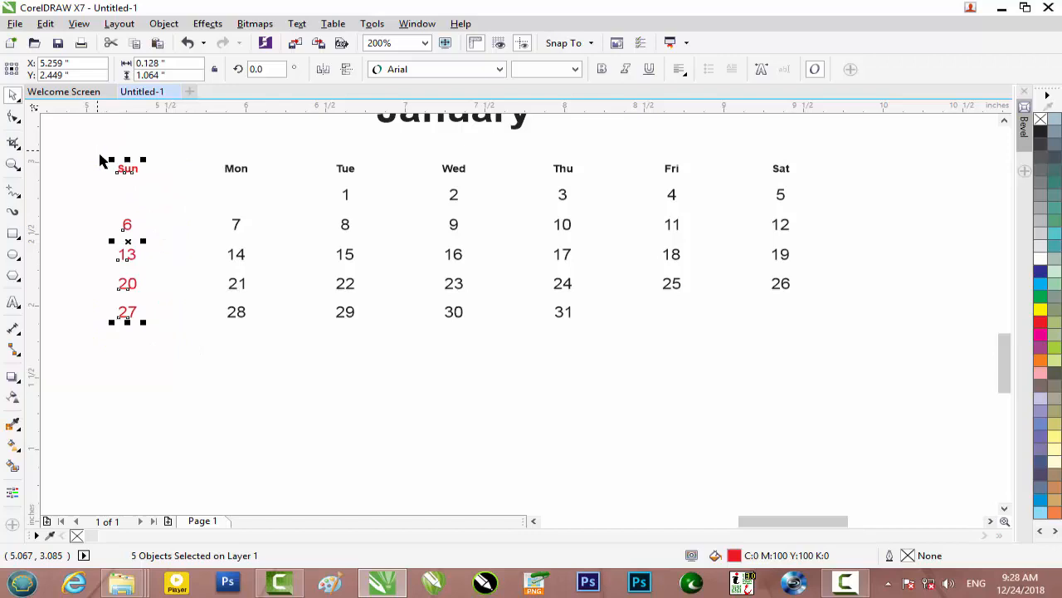
pyautogui.click(373, 370)
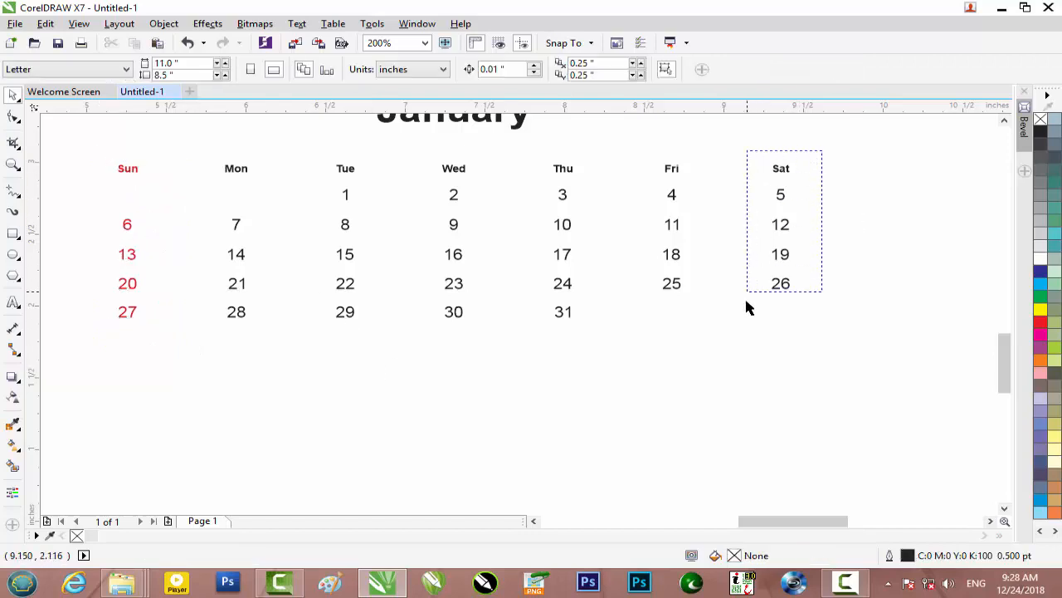
# Move the Saturday column close to the Friday column, and move both columns together close to Thursday.
pyautogui.moveTo(745, 307); pyautogui.dragTo(751, 315)
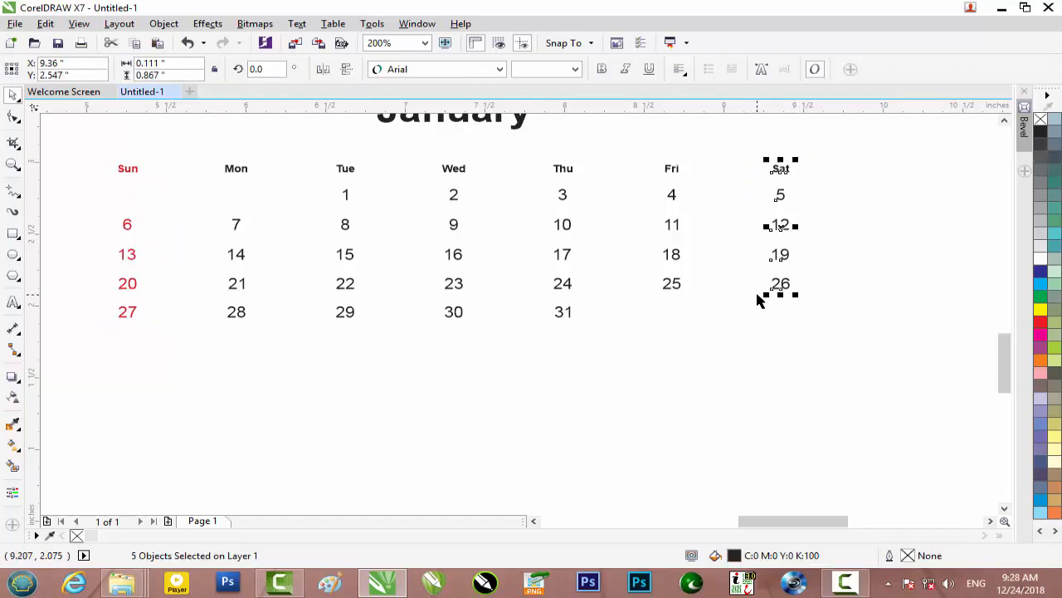
pyautogui.moveTo(781, 229); pyautogui.dragTo(710, 221)
pyautogui.click(746, 181)
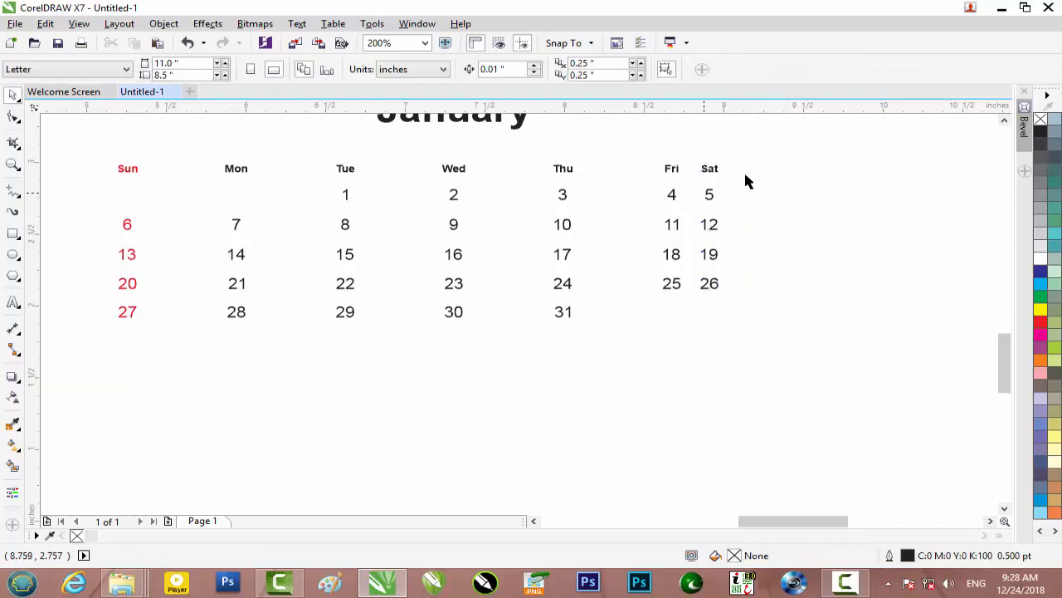
pyautogui.moveTo(751, 146); pyautogui.dragTo(605, 330)
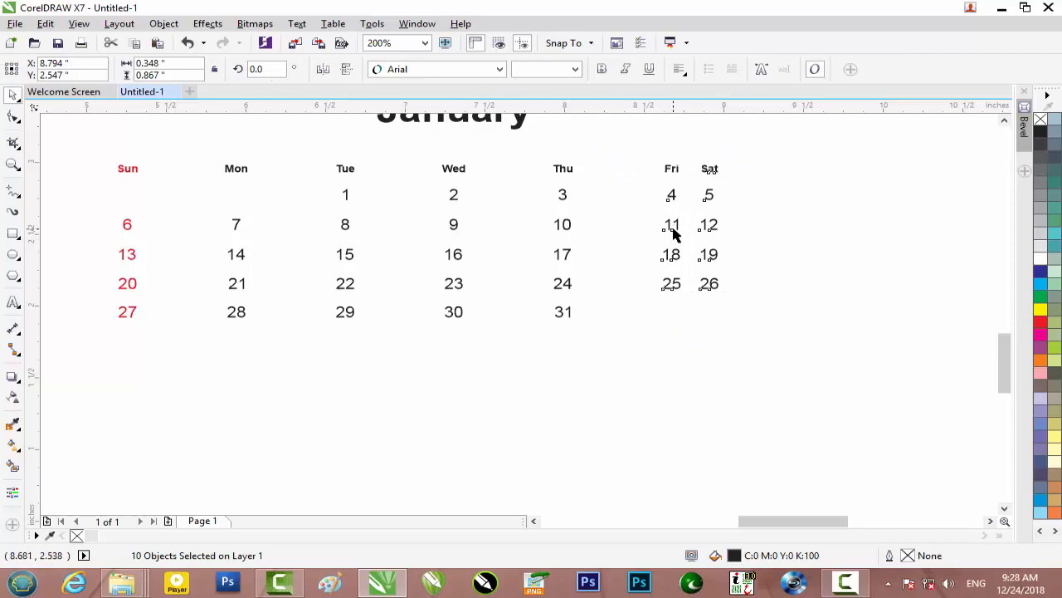
pyautogui.click(747, 177)
pyautogui.moveTo(668, 218); pyautogui.dragTo(630, 330)
pyautogui.click(746, 146)
pyautogui.moveTo(691, 228); pyautogui.dragTo(622, 237)
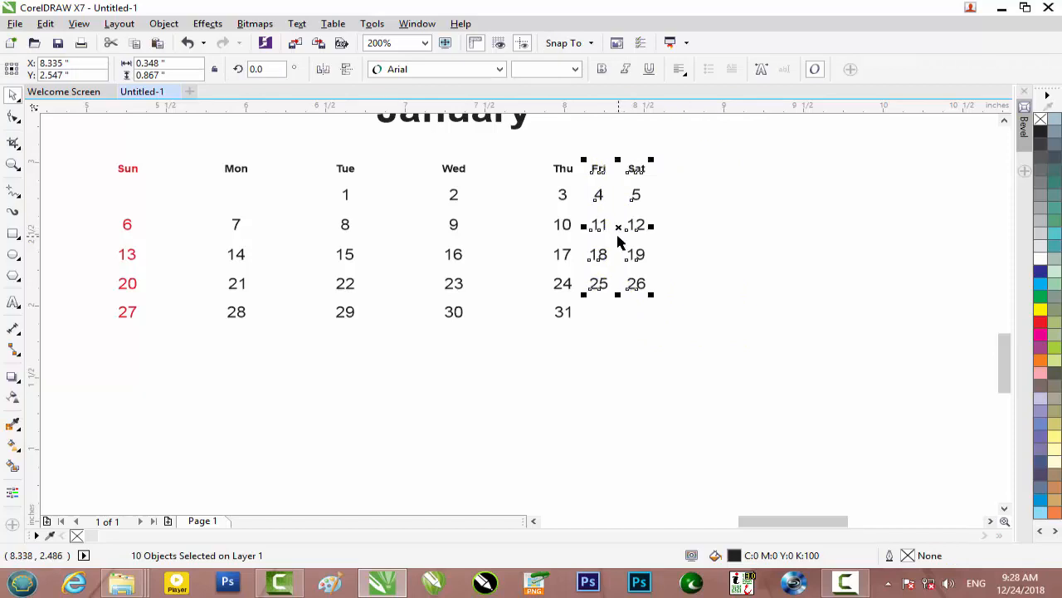
# Move the Thursday–Saturday columns close to Wednesday, and the Wednesday–Saturday columns close to Tuesday.
pyautogui.click(720, 209)
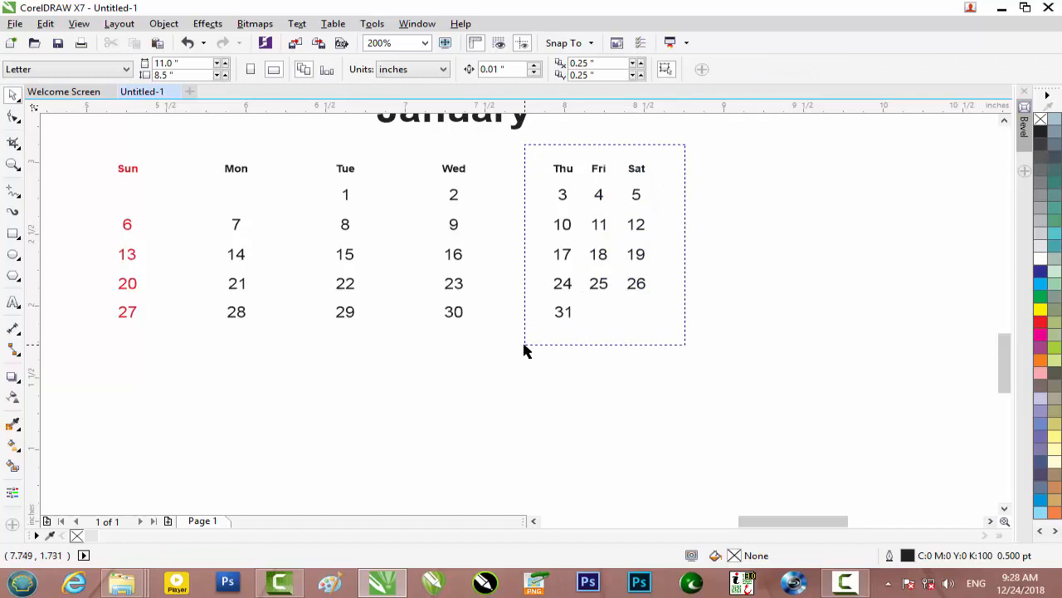
pyautogui.moveTo(523, 350); pyautogui.dragTo(523, 350)
pyautogui.moveTo(605, 223); pyautogui.dragTo(531, 234)
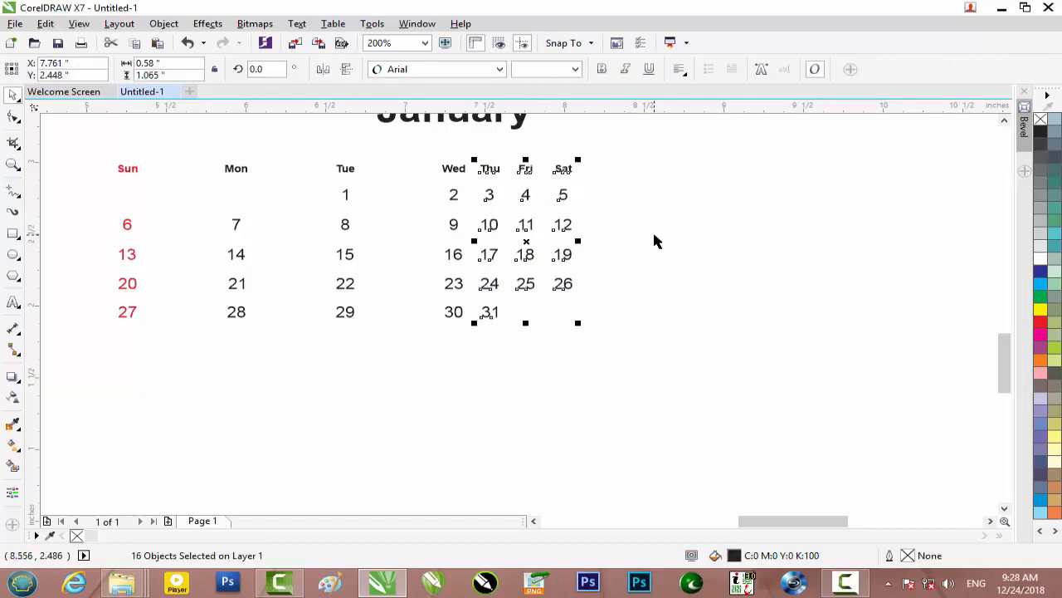
pyautogui.click(589, 145)
pyautogui.moveTo(409, 350); pyautogui.dragTo(409, 349)
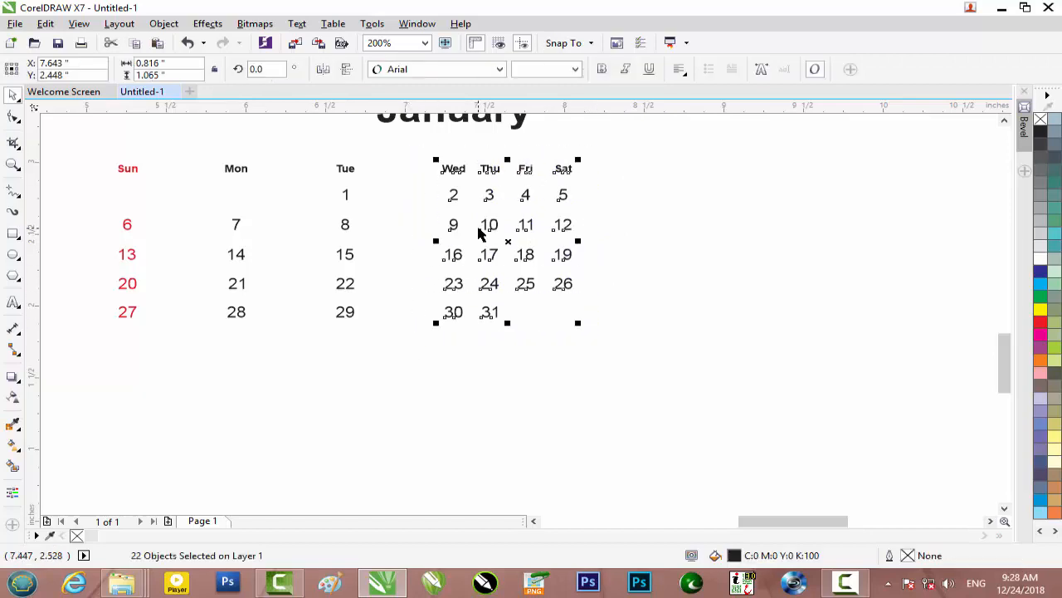
pyautogui.moveTo(490, 225)
pyautogui.mouseDown()
pyautogui.moveTo(422, 229)
pyautogui.moveTo(296, 351)
pyautogui.mouseUp()
# Move the Tuesday–Saturday columns close to Monday, and the Monday–Saturday columns close to Sunday.
pyautogui.click(526, 147)
pyautogui.moveTo(385, 195); pyautogui.dragTo(313, 207)
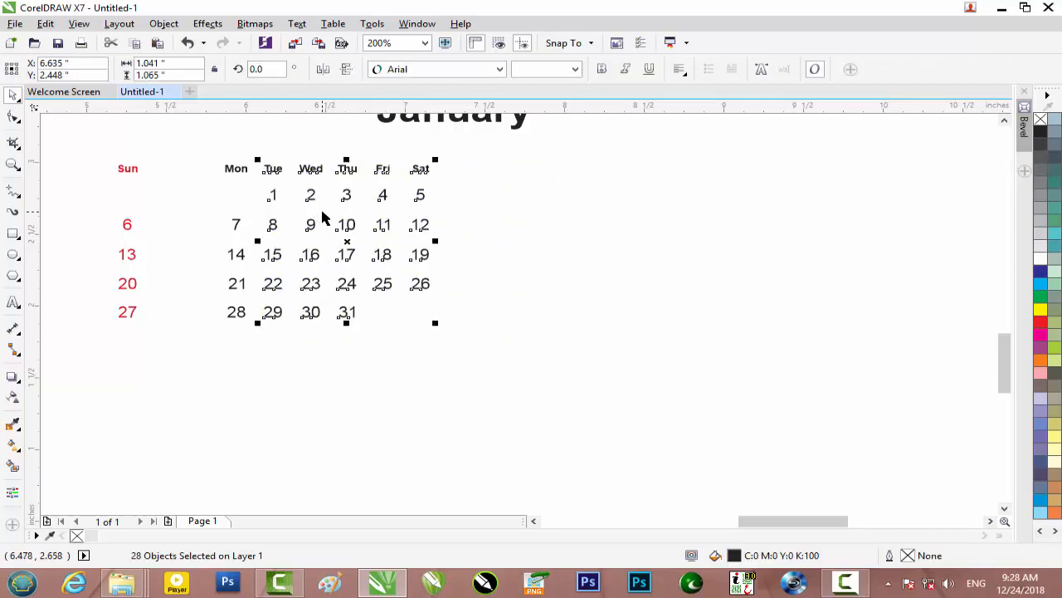
pyautogui.click(482, 218)
pyautogui.moveTo(452, 156); pyautogui.dragTo(188, 341)
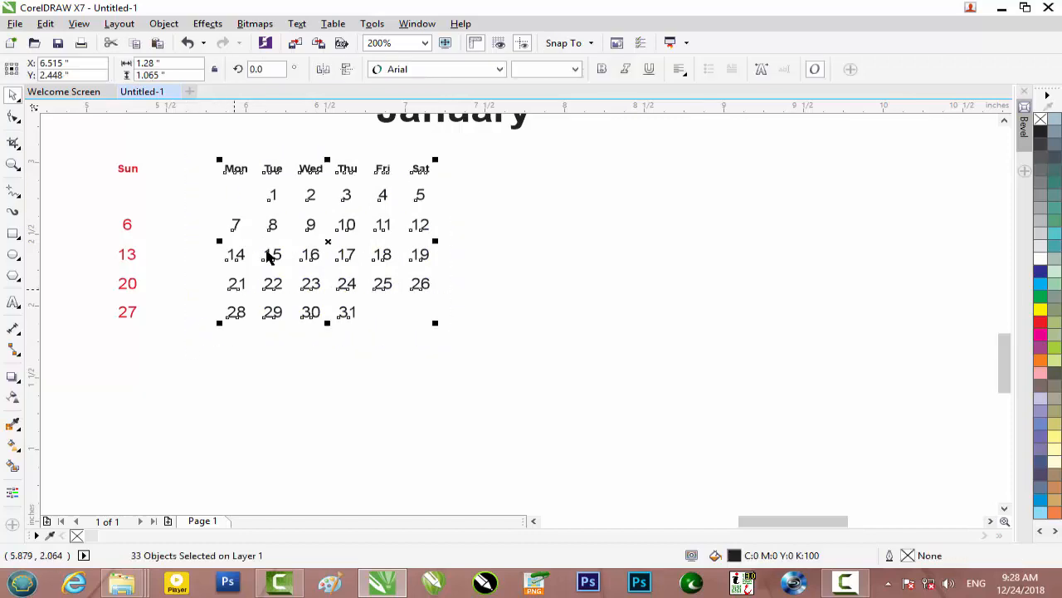
pyautogui.moveTo(272, 225); pyautogui.dragTo(202, 235)
pyautogui.click(381, 336)
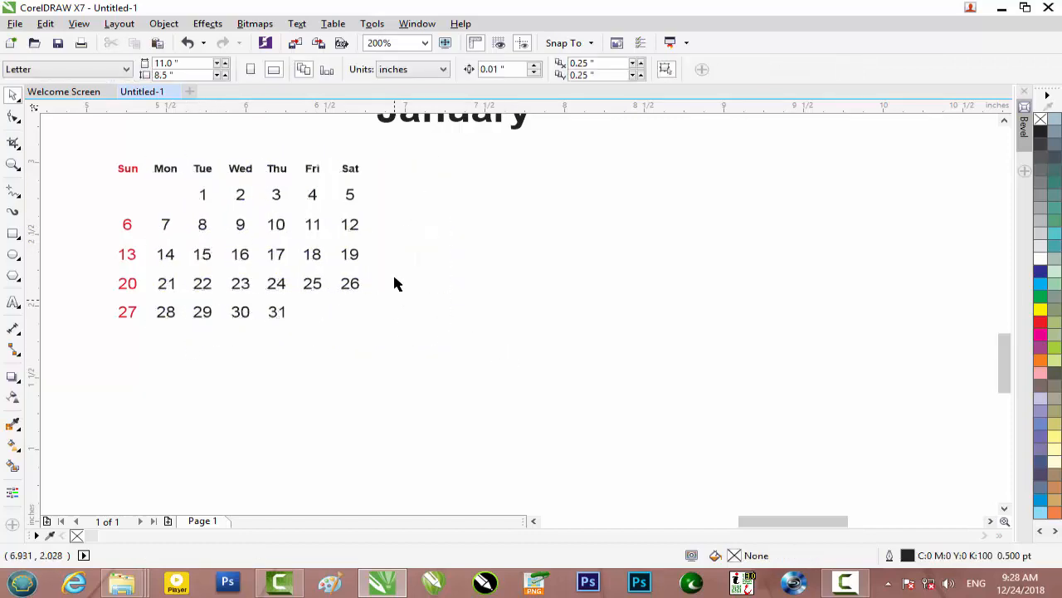
# Move the whole compact date grid into the empty grey area of the new calendar page, opposite the portrait.
pyautogui.scroll(-1, 422, 179)
pyautogui.moveTo(265, 213); pyautogui.dragTo(194, 148)
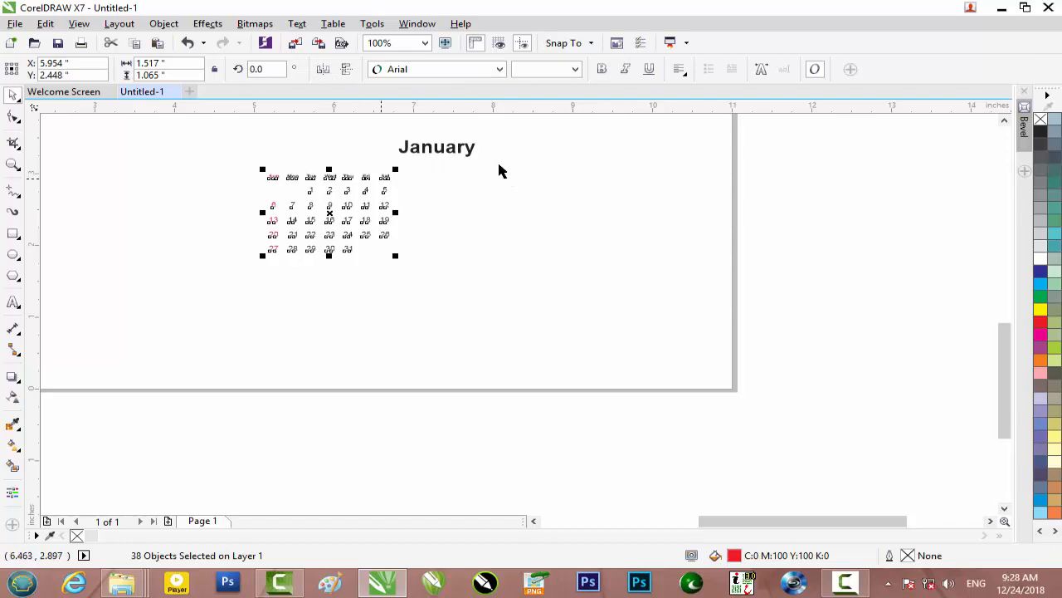
pyautogui.click(1004, 120)
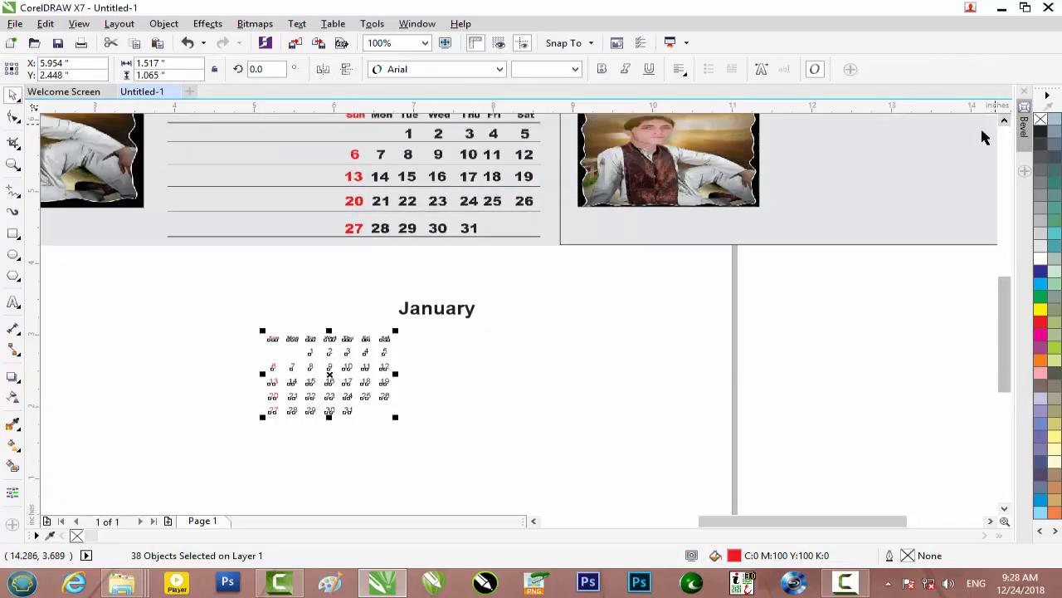
pyautogui.moveTo(330, 338); pyautogui.dragTo(750, 244)
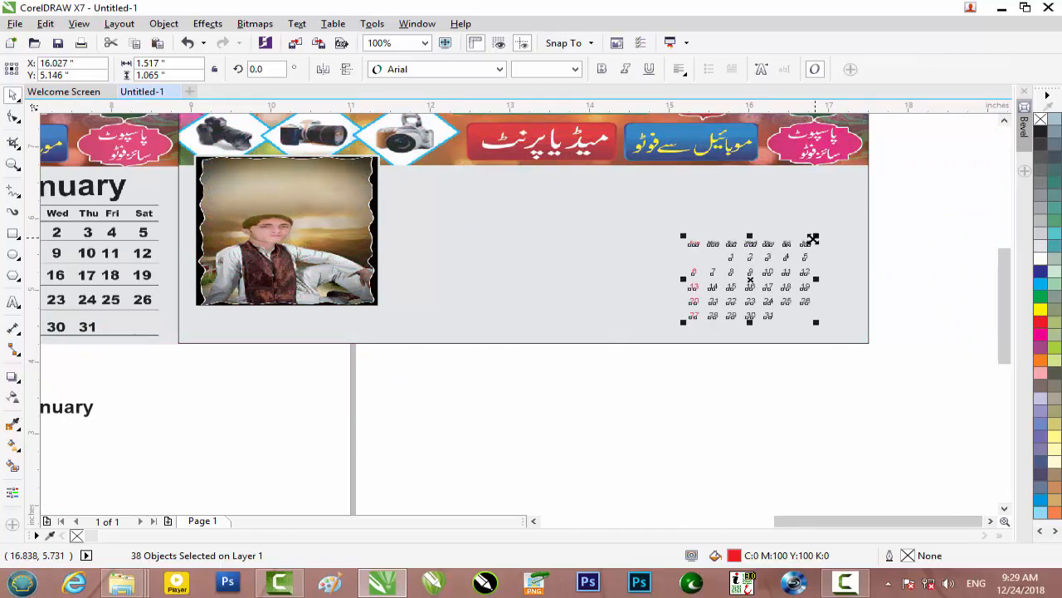
# Scale the date grid up to about 174%, and shift it up and slightly left within the grey area.
pyautogui.moveTo(817, 236); pyautogui.dragTo(865, 204)
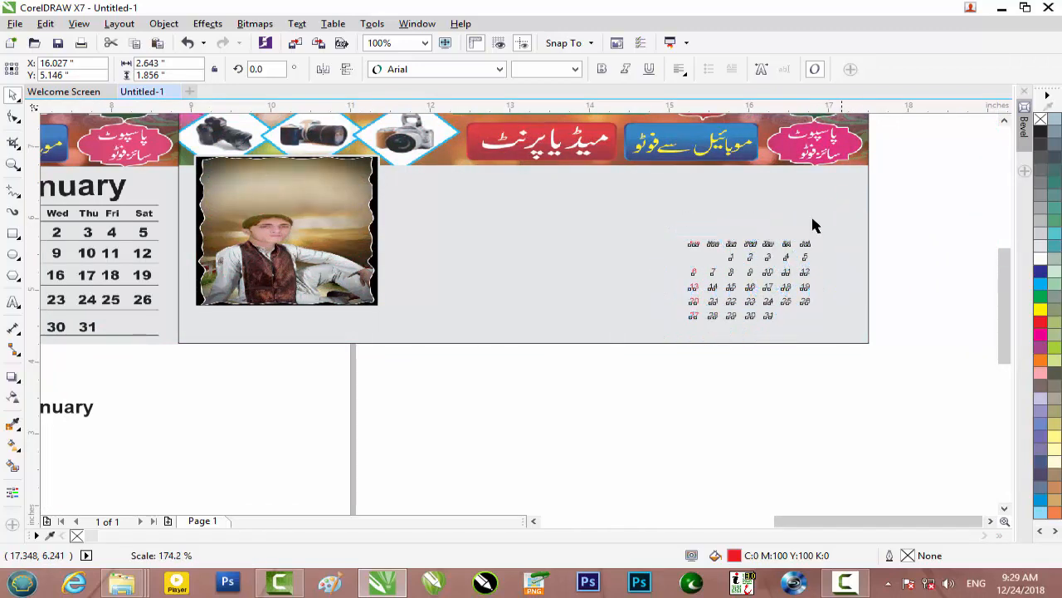
pyautogui.moveTo(783, 218)
pyautogui.mouseDown()
pyautogui.moveTo(783, 200)
pyautogui.moveTo(773, 200)
pyautogui.mouseUp()
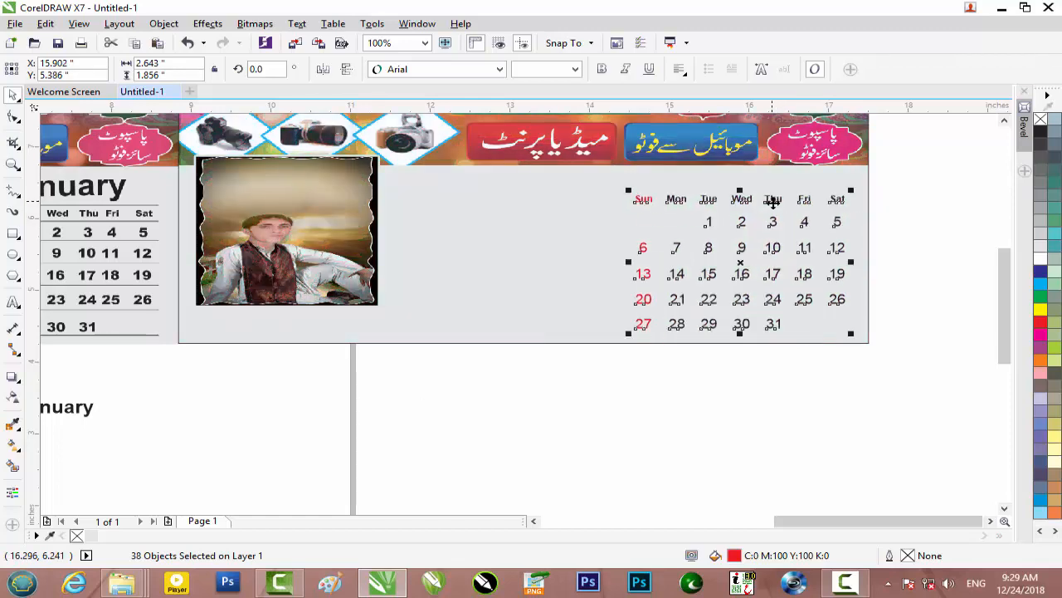
pyautogui.click(888, 258)
# Set the Monday–Saturday headings and dates in the Arial Black (Normal) font, leaving out the Sunday column.
pyautogui.moveTo(889, 176); pyautogui.dragTo(664, 360)
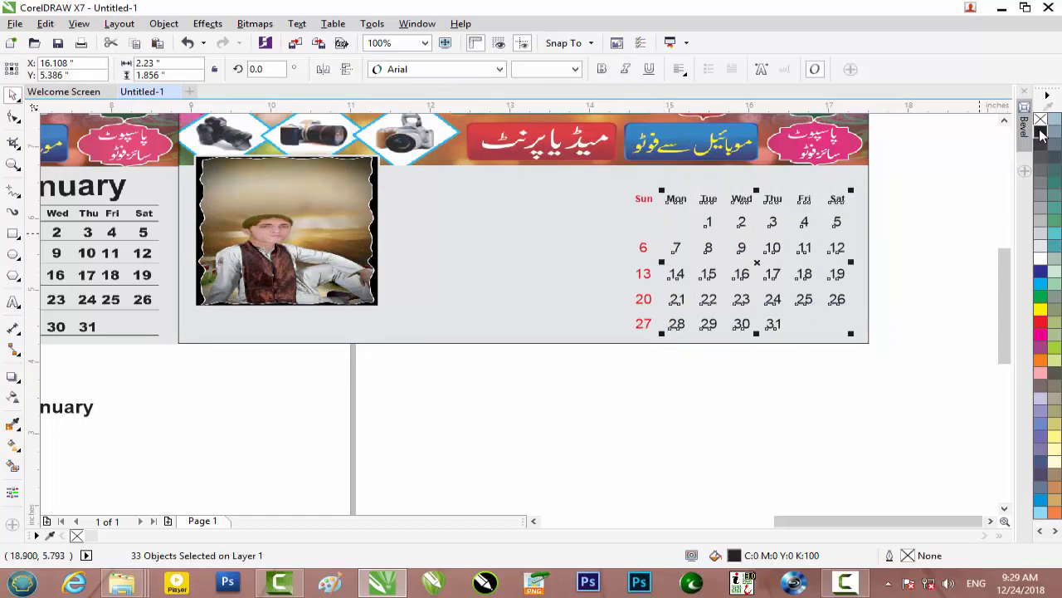
pyautogui.click(422, 71)
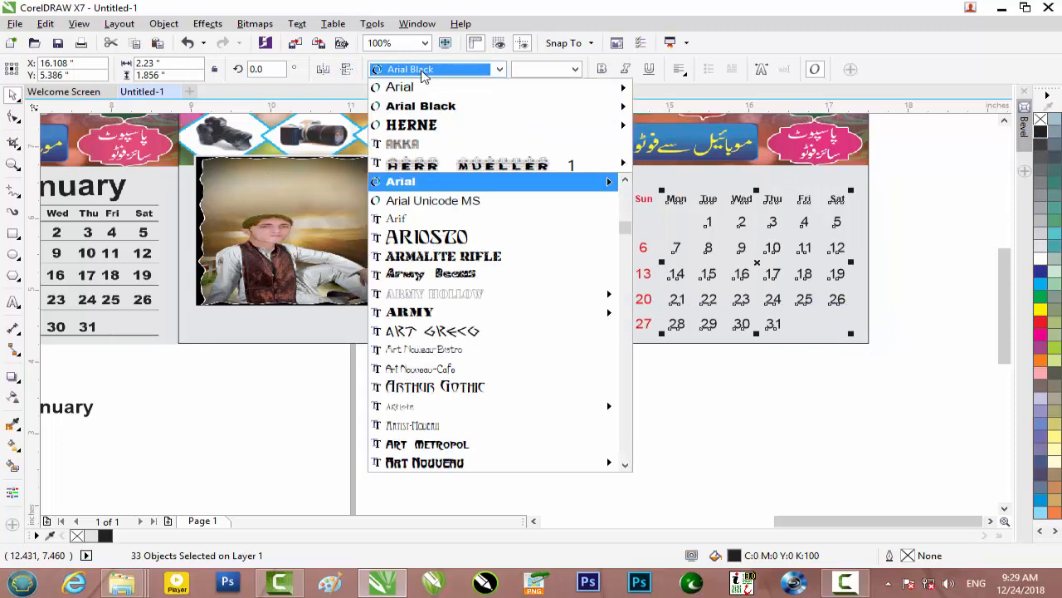
pyautogui.moveTo(422, 90)
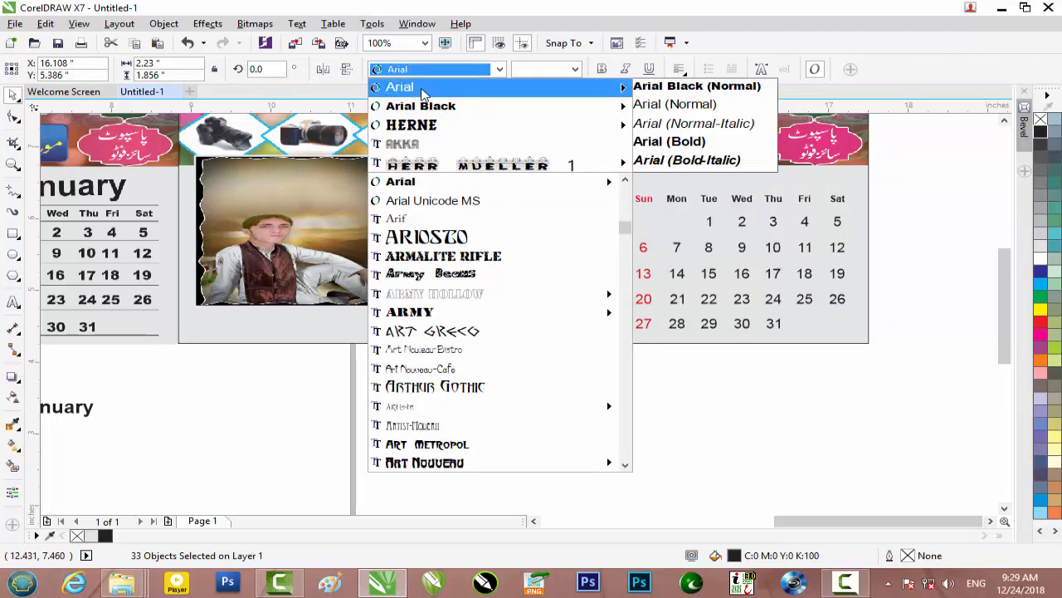
pyautogui.moveTo(422, 108)
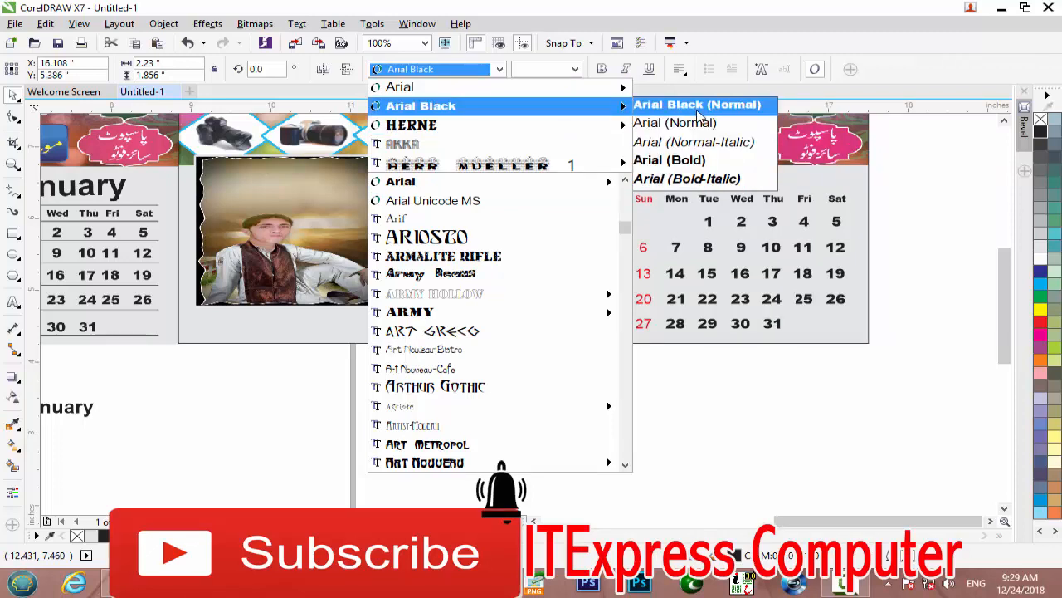
pyautogui.click(697, 111)
pyautogui.click(937, 277)
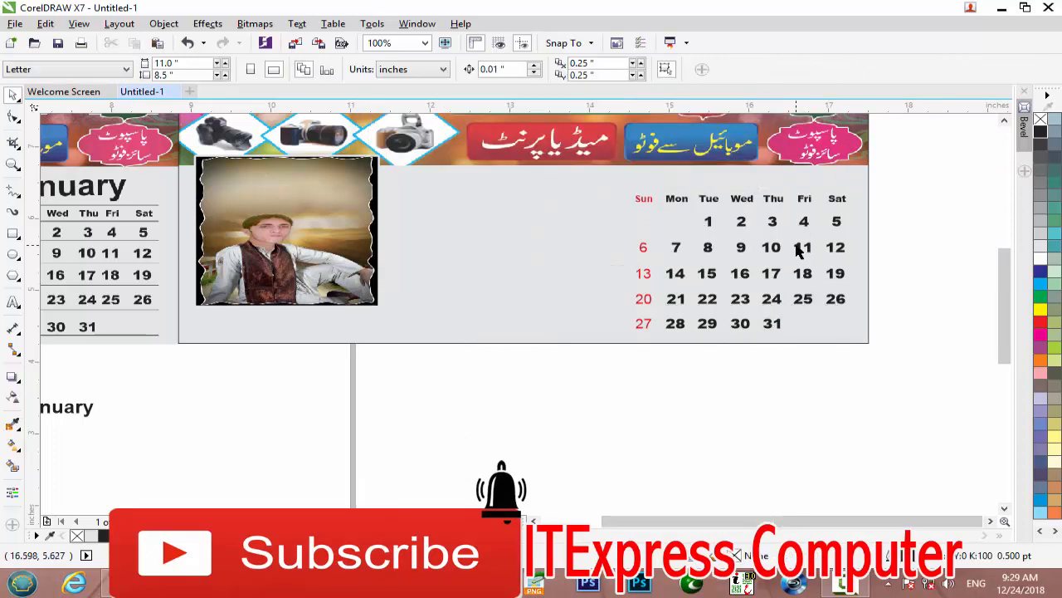
# Select the whole date grid and nudge it 0.05 inch down and 0.01 inch left within the grey area.
pyautogui.scroll(-2, 802, 244)
pyautogui.moveTo(860, 205); pyautogui.dragTo(702, 299)
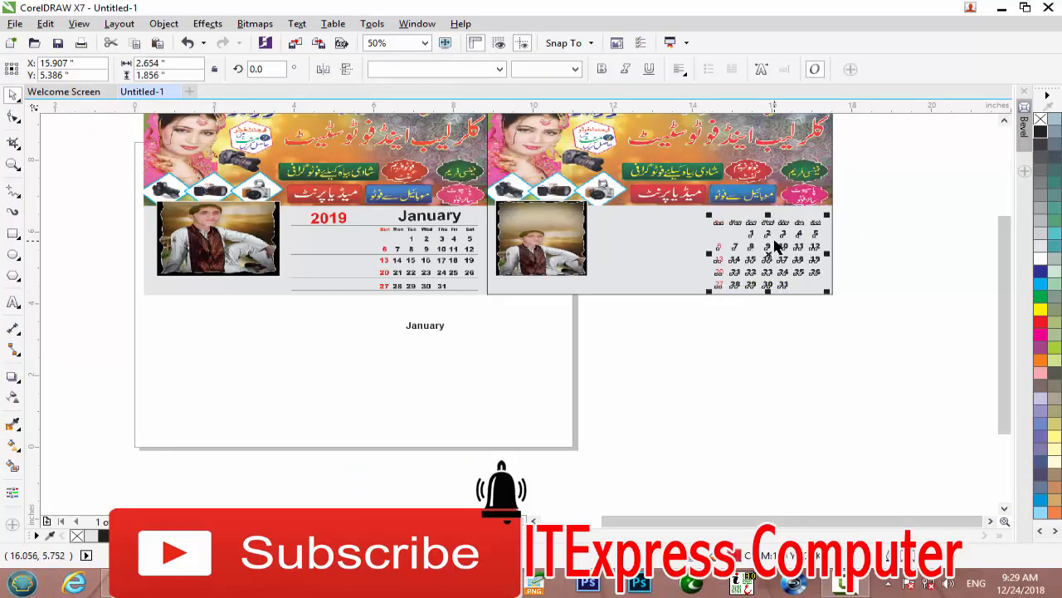
pyautogui.scroll(2, 773, 244)
pyautogui.press('Down')
pyautogui.press('Down')
pyautogui.press('Down')
pyautogui.press('Down')
pyautogui.press('Down')
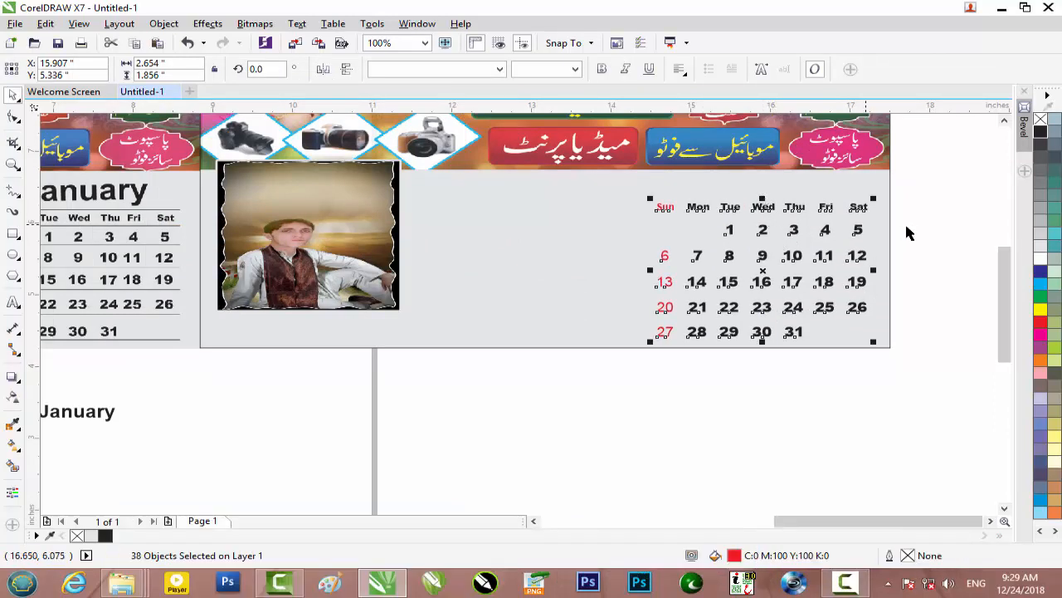
pyautogui.press('Left')
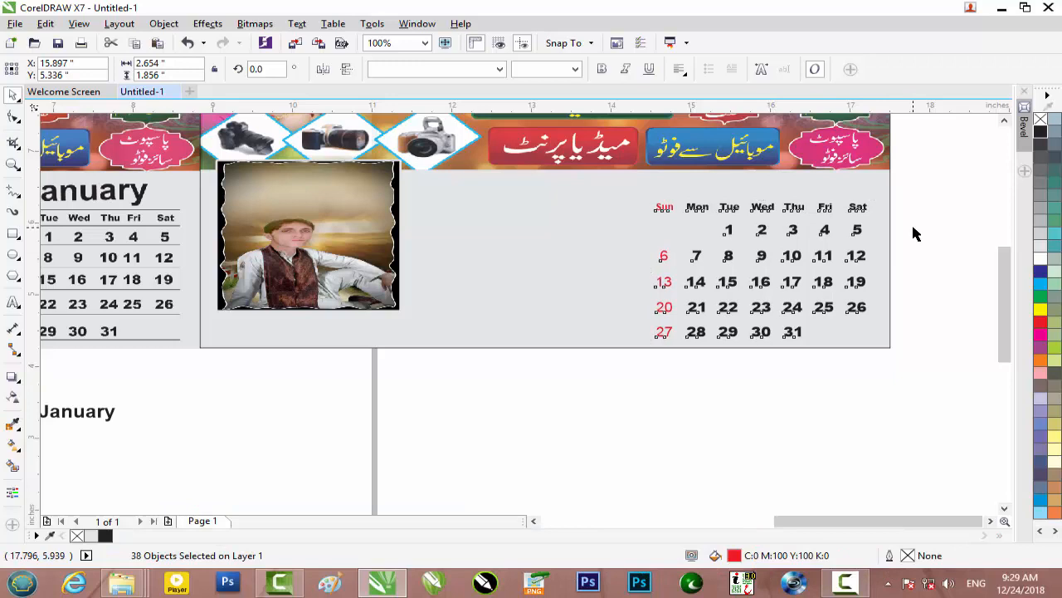
# Nudge the selected date grid about 0.3 inch left within the grey area of the new calendar page.
pyautogui.press('Left')
pyautogui.press('Left')
pyautogui.press('Left')
pyautogui.press('Left')
pyautogui.press('Left')
pyautogui.press('Left')
pyautogui.press('Left')
pyautogui.press('Left')
pyautogui.press('Left')
pyautogui.press('Left')
pyautogui.press('Left')
pyautogui.press('Left')
pyautogui.press('Left')
pyautogui.press('Left')
pyautogui.press('Left')
pyautogui.press('Left')
pyautogui.press('Left')
pyautogui.press('Left')
pyautogui.press('Left')
pyautogui.press('Left')
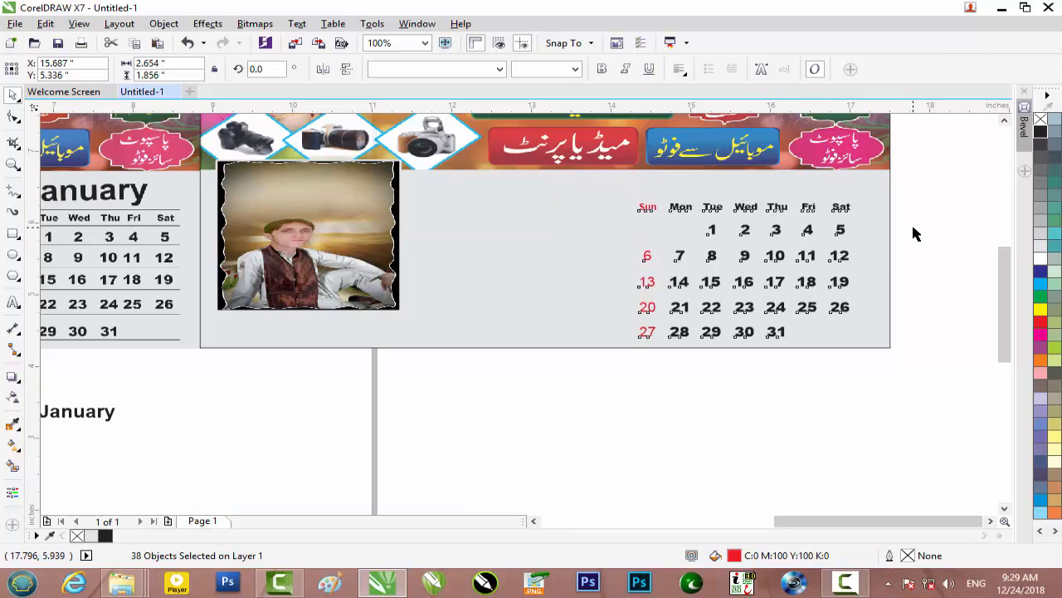
pyautogui.press('Escape')
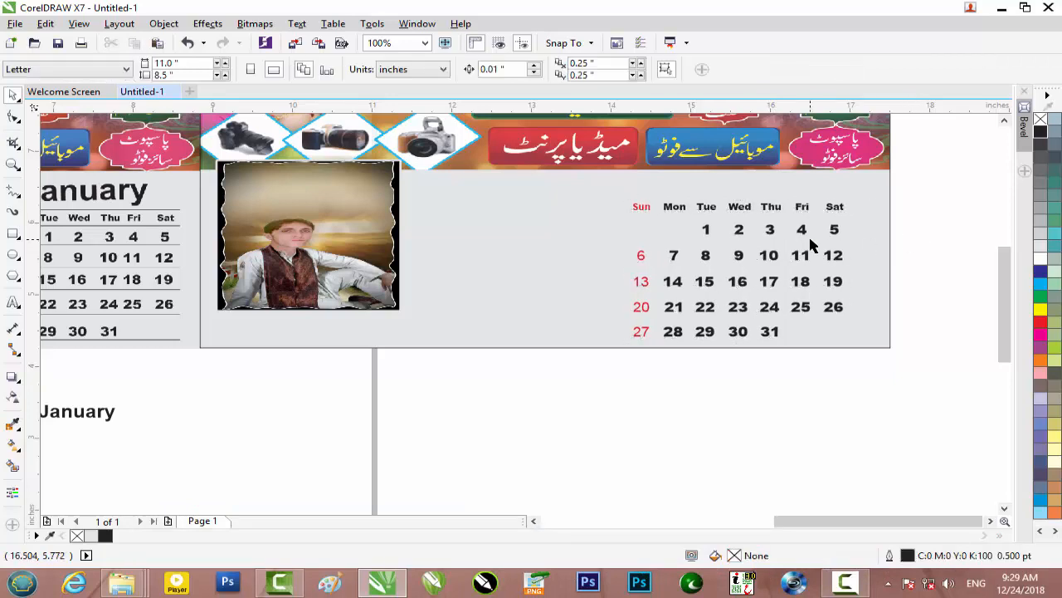
# Move the loose January title from below the old page to just above the new date grid, centred over its weekday headings.
pyautogui.scroll(-2, 812, 243)
pyautogui.moveTo(451, 329); pyautogui.dragTo(796, 214)
pyautogui.scroll(4, 797, 214)
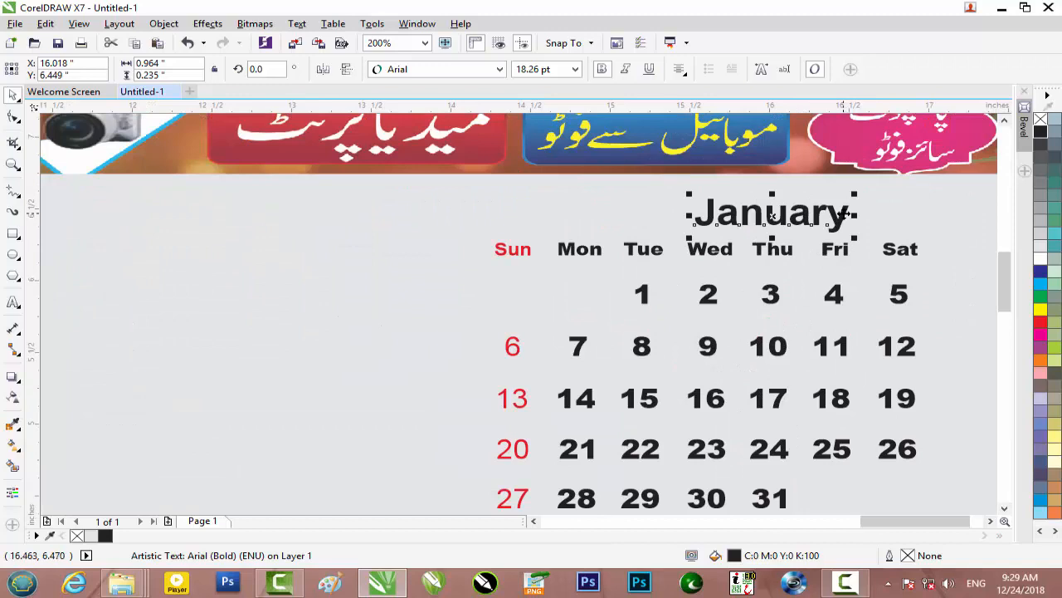
pyautogui.press('Right')
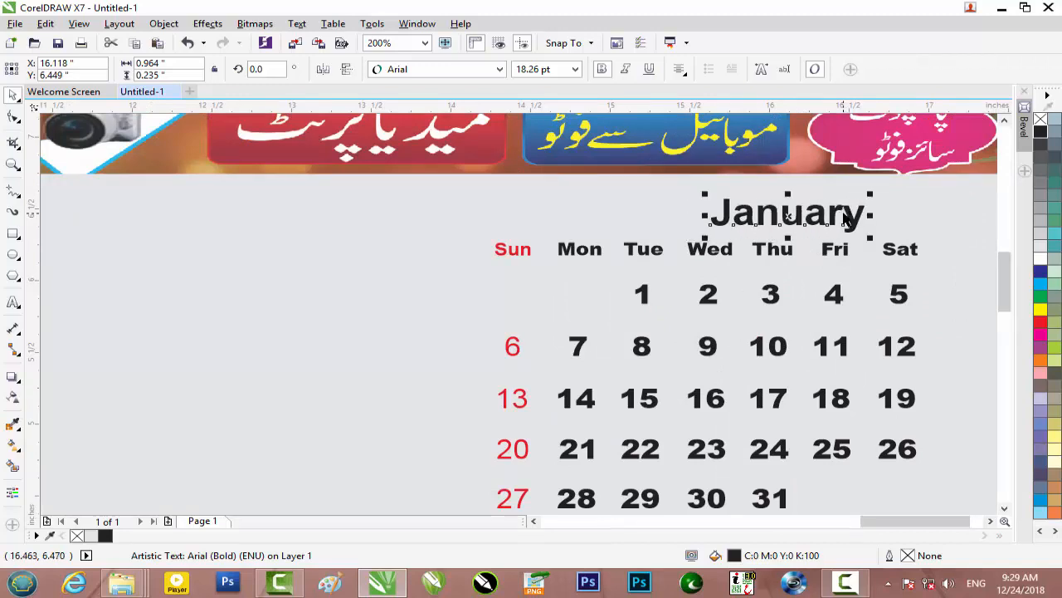
pyautogui.scroll(-2, 847, 218)
pyautogui.moveTo(843, 217); pyautogui.dragTo(772, 209)
pyautogui.scroll(2, 771, 209)
# Rotate the January title above the new date grid slightly clockwise, to 359.468 degrees.
pyautogui.click(770, 213)
pyautogui.moveTo(853, 190); pyautogui.dragTo(853, 198)
pyautogui.scroll(-1, 836, 211)
pyautogui.click(867, 399)
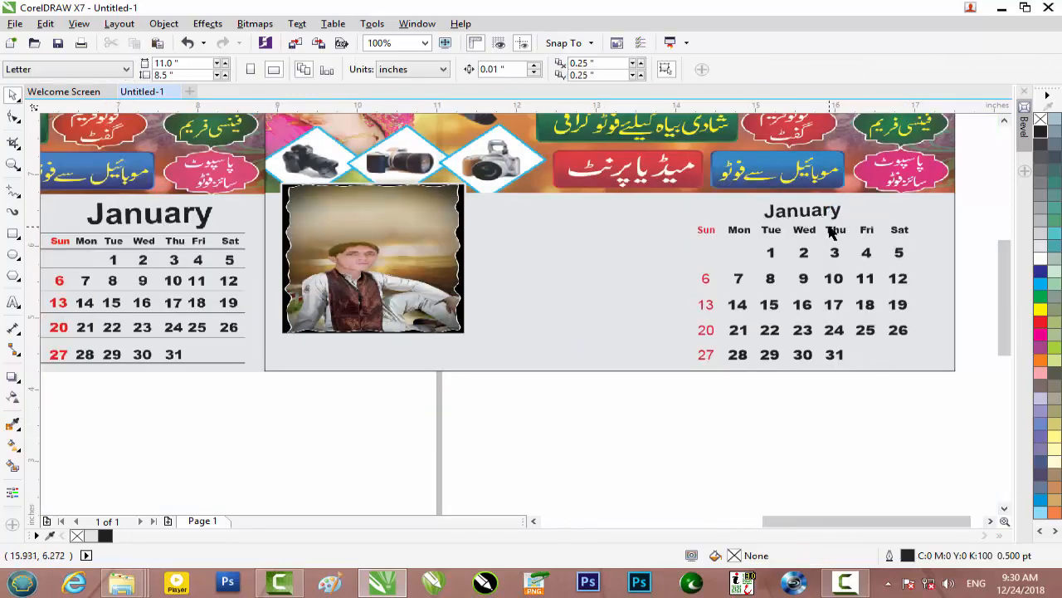
pyautogui.click(839, 207)
pyautogui.click(819, 209)
pyautogui.moveTo(850, 199); pyautogui.dragTo(850, 202)
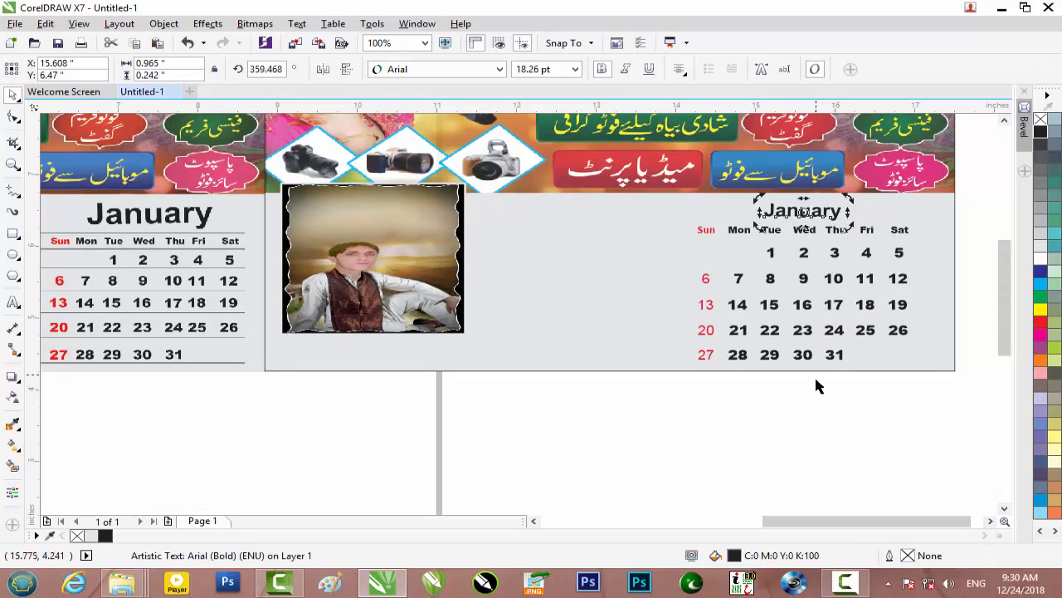
pyautogui.click(816, 384)
# Set the whole January title above the new date grid in the Herne (Normal) font.
pyautogui.click(811, 210)
pyautogui.doubleClick(810, 210)
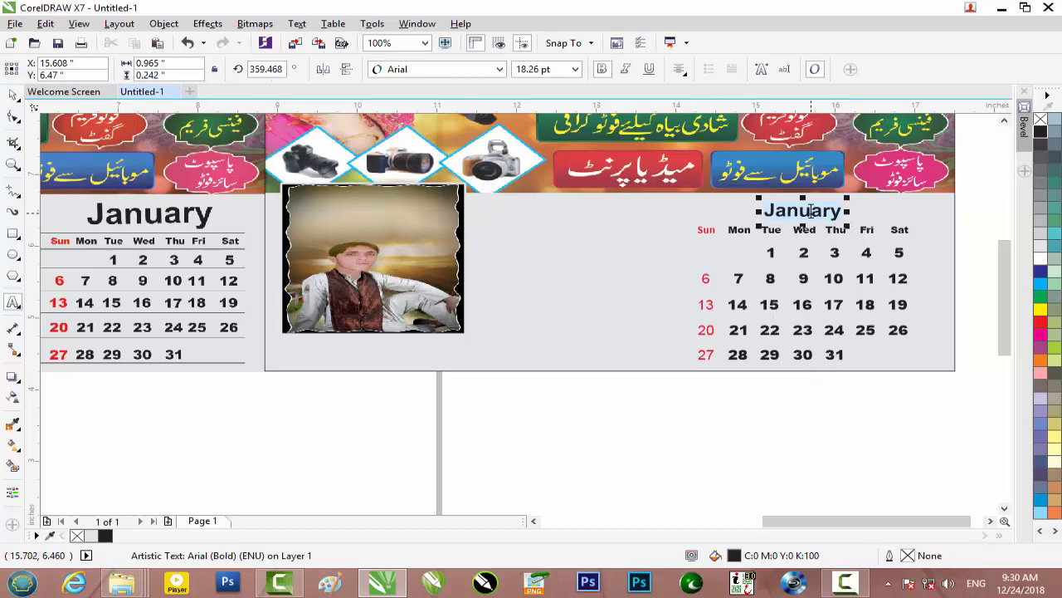
pyautogui.click(436, 73)
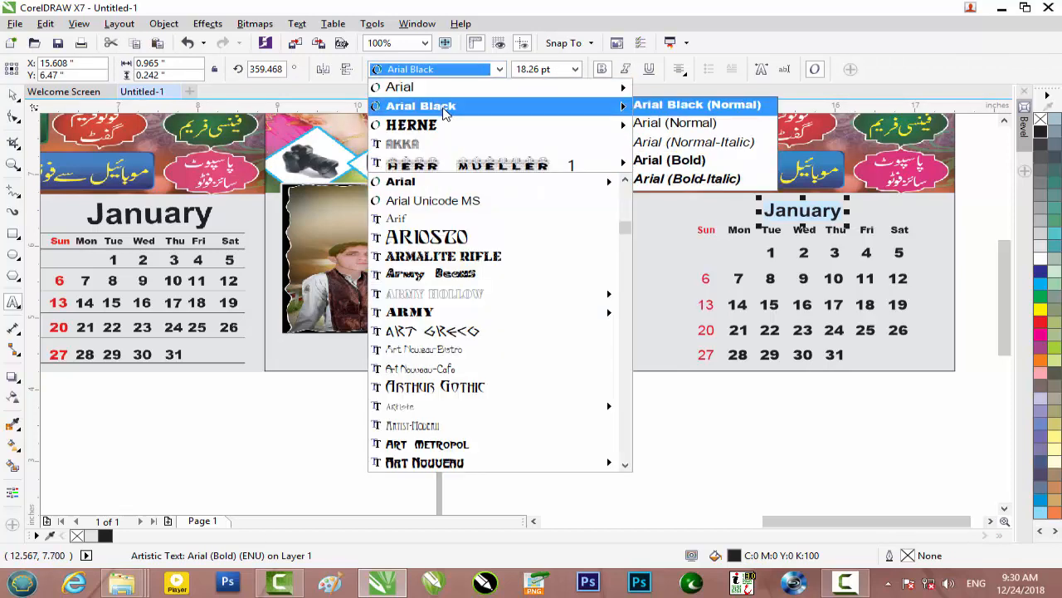
pyautogui.moveTo(448, 133)
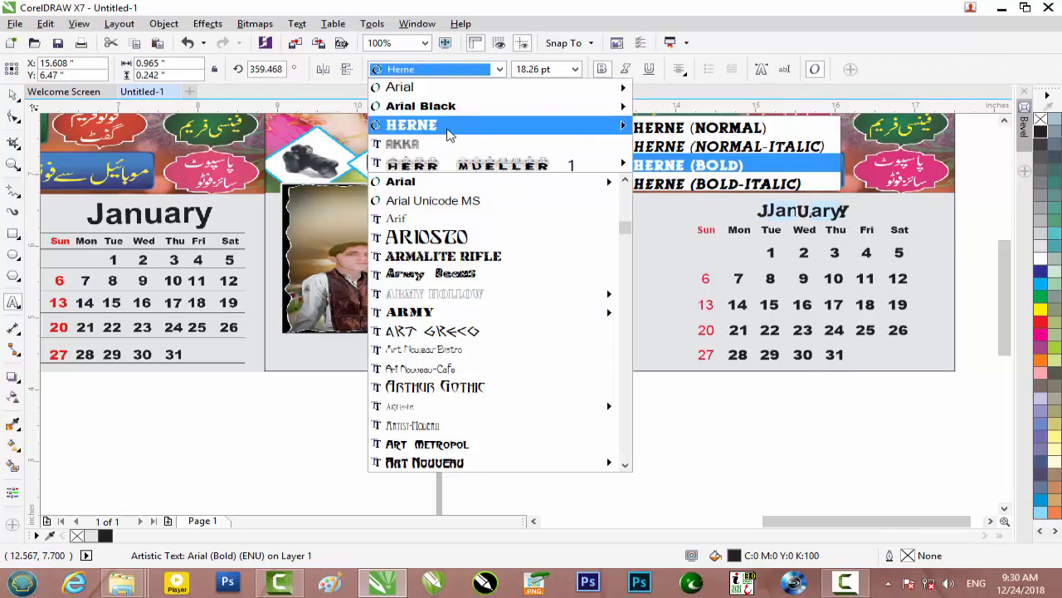
pyautogui.click(699, 131)
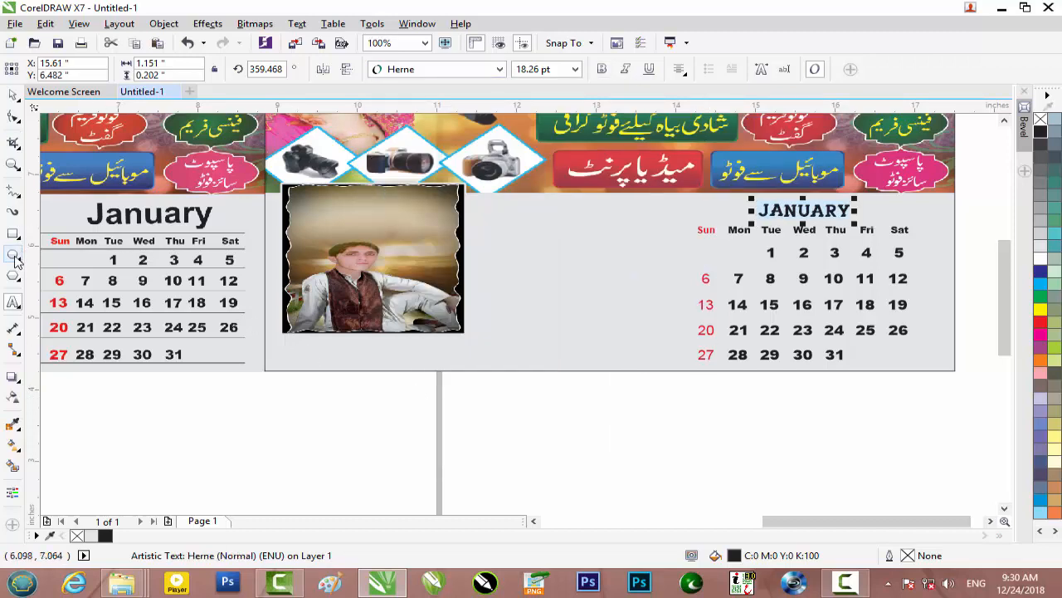
# Draw a straight horizontal line about 5.27 inches long under the weekday headings, reaching from the Saturday column to near the portrait.
pyautogui.click(17, 195)
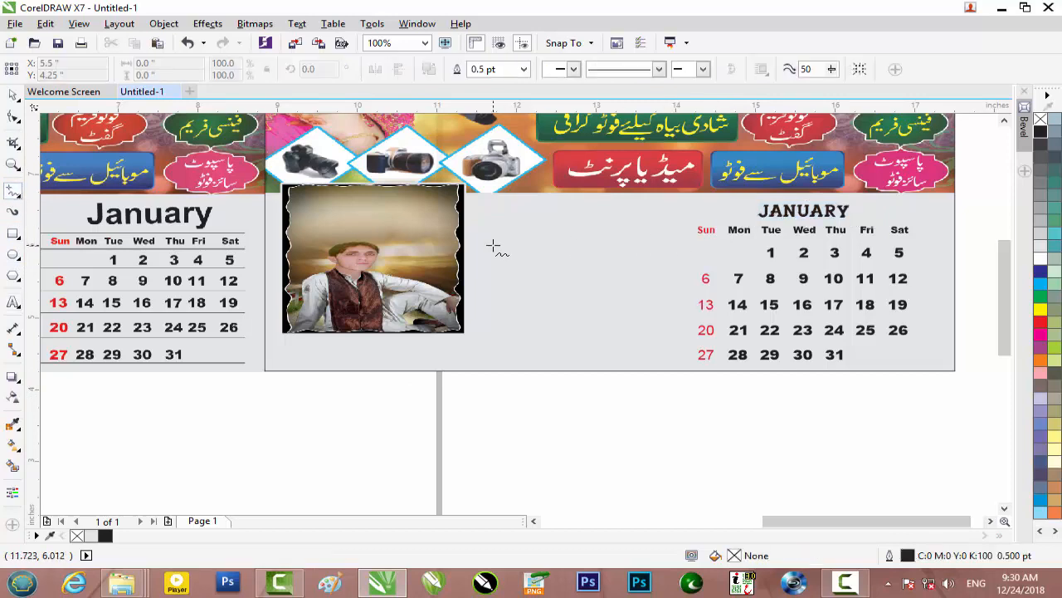
pyautogui.click(918, 239)
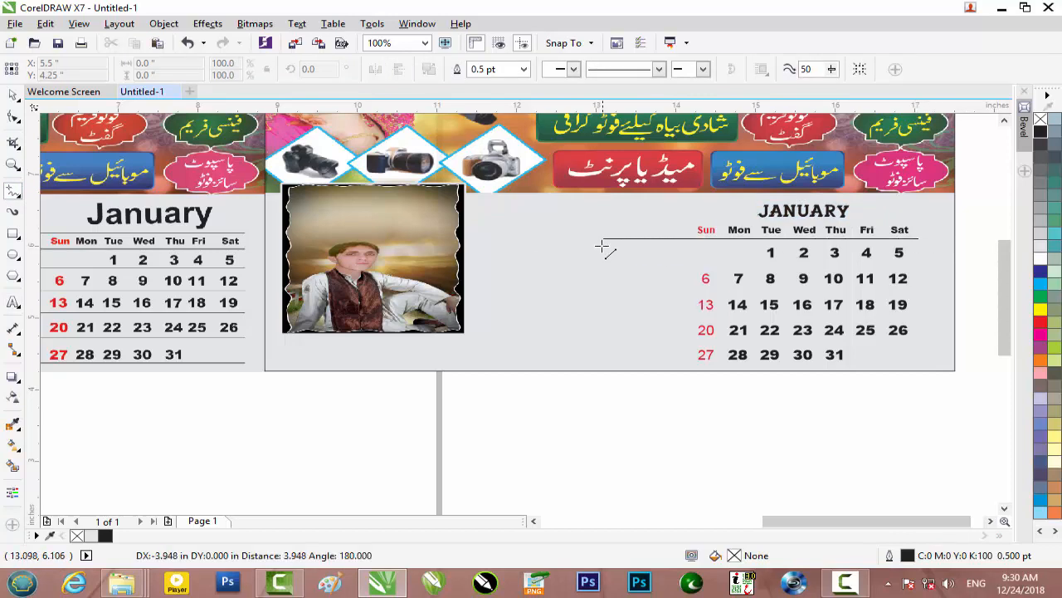
pyautogui.click(498, 239)
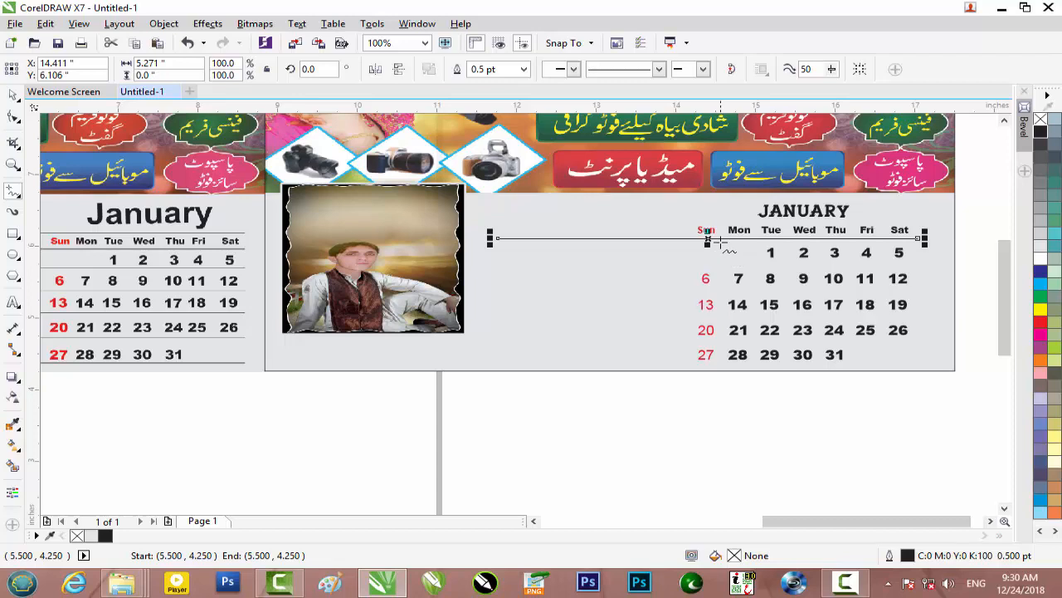
# Copy the heading line down the grid so that a matching line lies under each row of dates.
pyautogui.moveTo(707, 240); pyautogui.dragTo(707, 262)
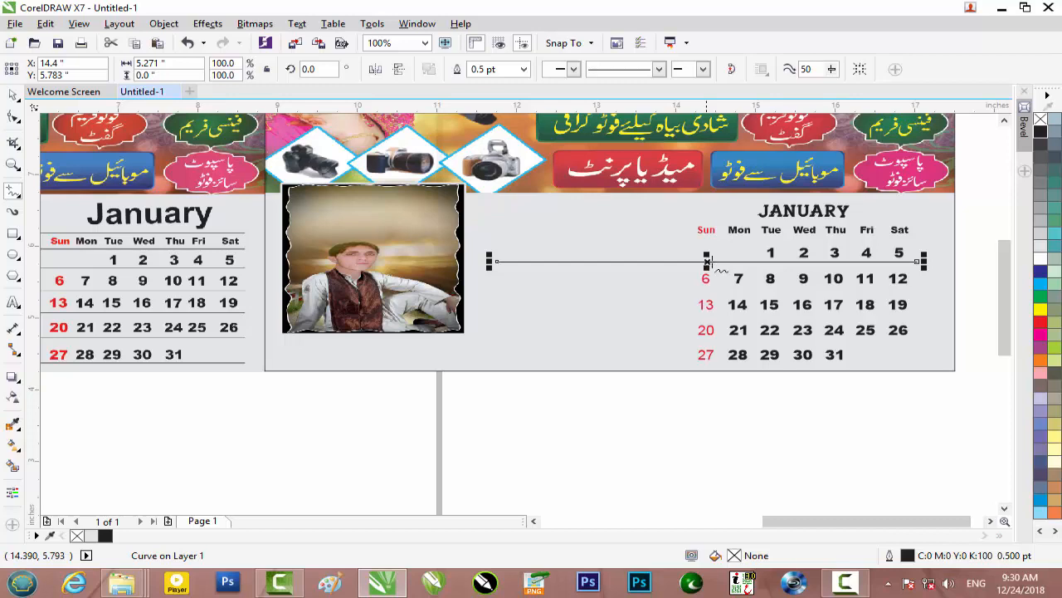
pyautogui.hotkey('ctrl', 'z')
pyautogui.moveTo(707, 239); pyautogui.dragTo(708, 364)
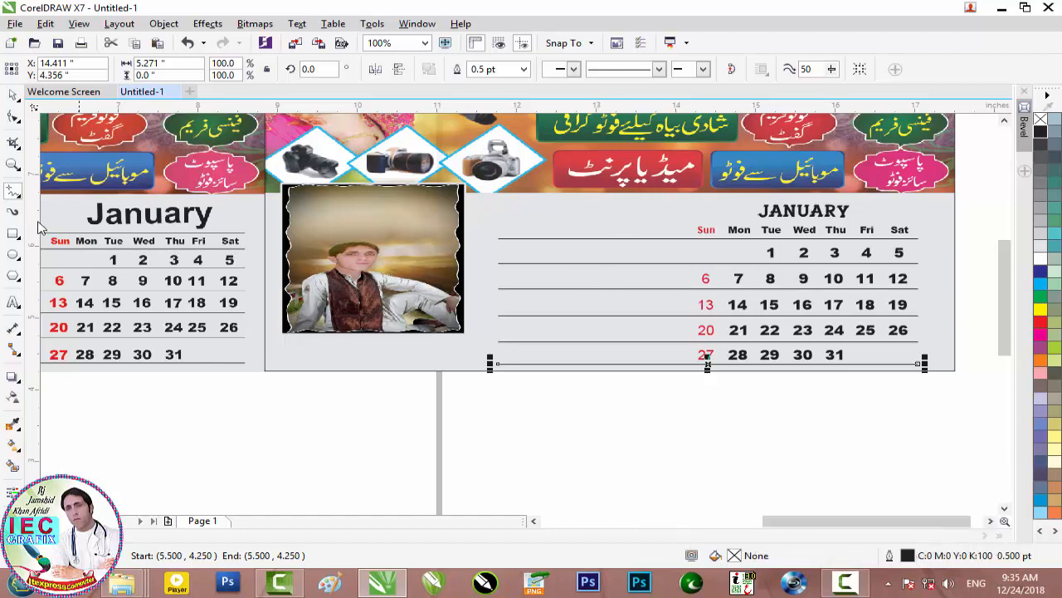
# Add the text 2019 in the empty space below the new page and set it in the Herne (Normal) font.
pyautogui.click(14, 301)
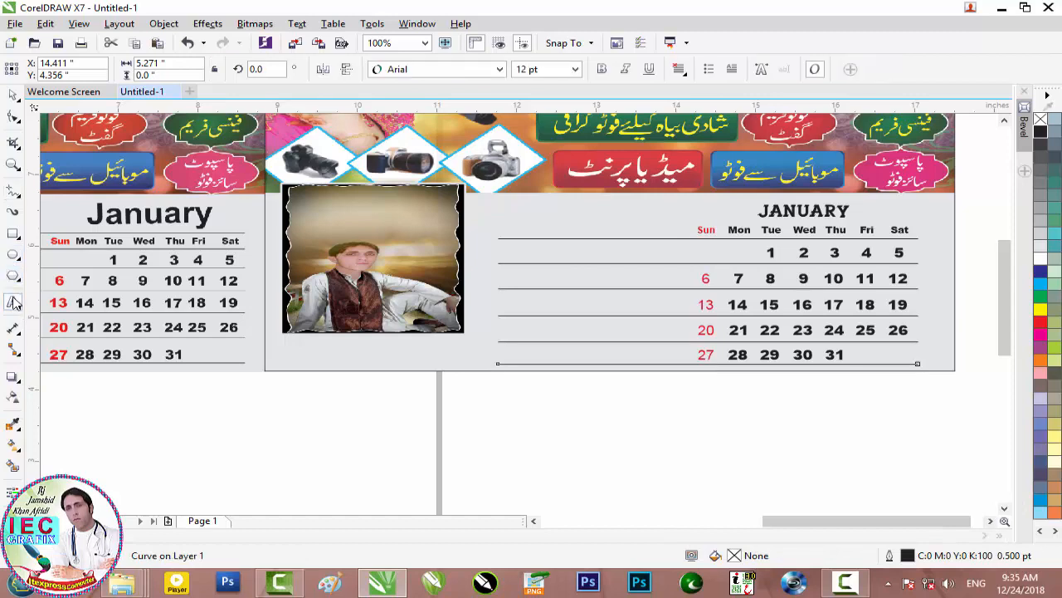
pyautogui.click(570, 427)
pyautogui.write('2019')
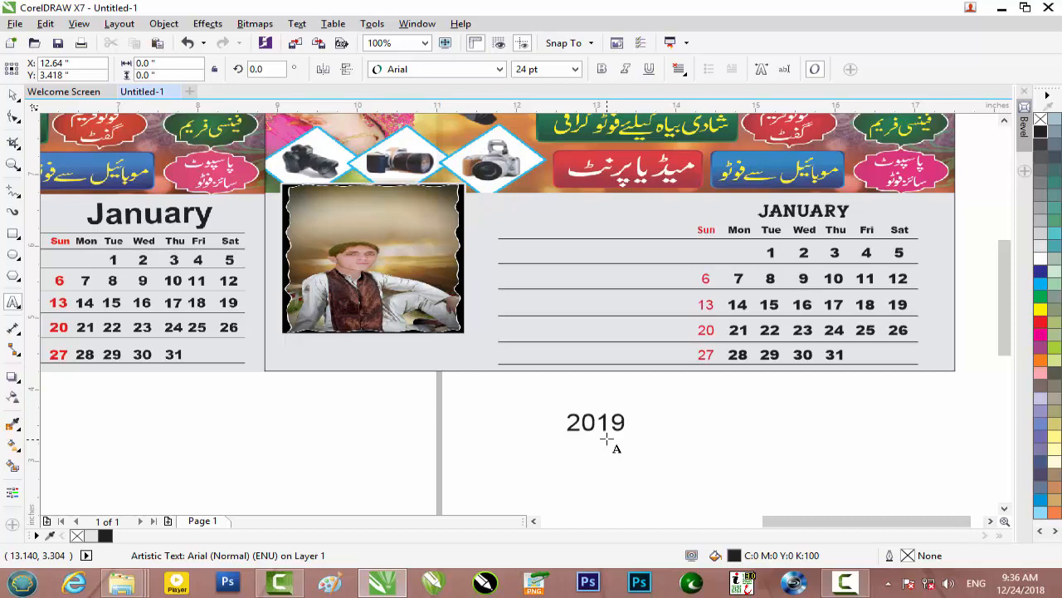
pyautogui.doubleClick(606, 423)
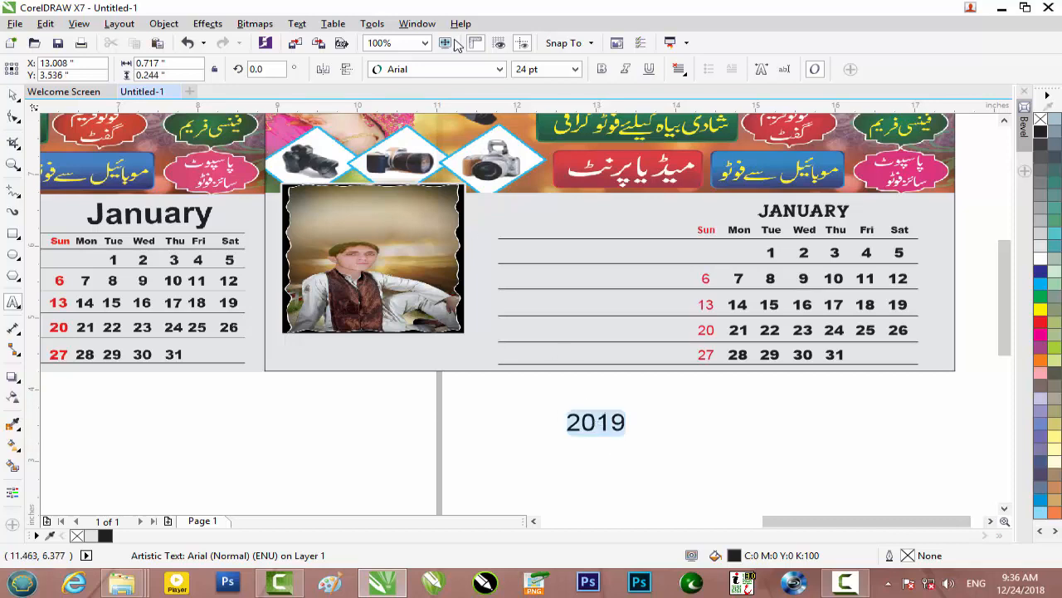
pyautogui.click(465, 68)
pyautogui.moveTo(448, 114)
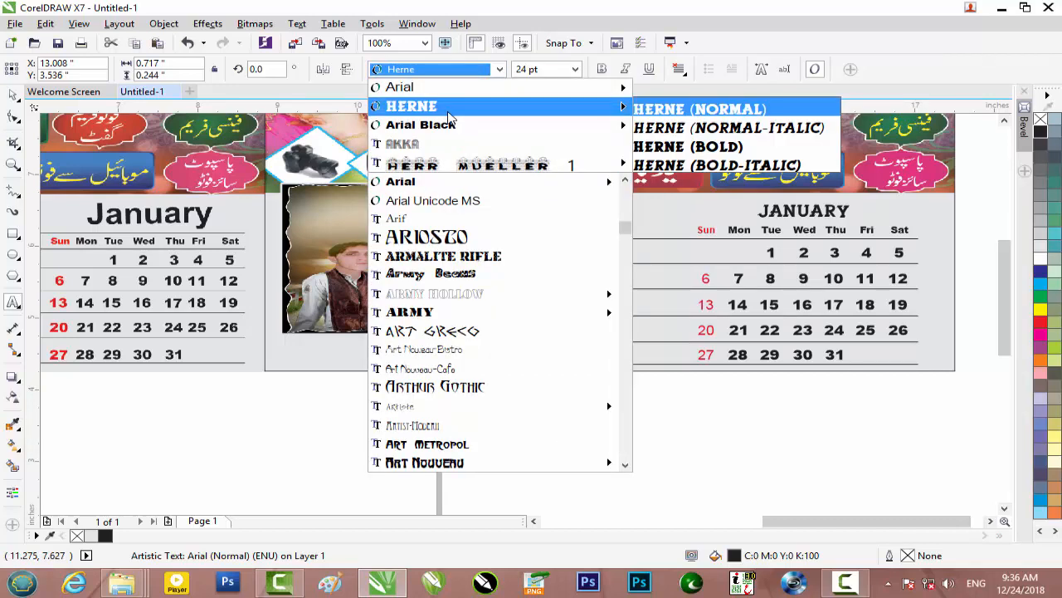
pyautogui.click(700, 115)
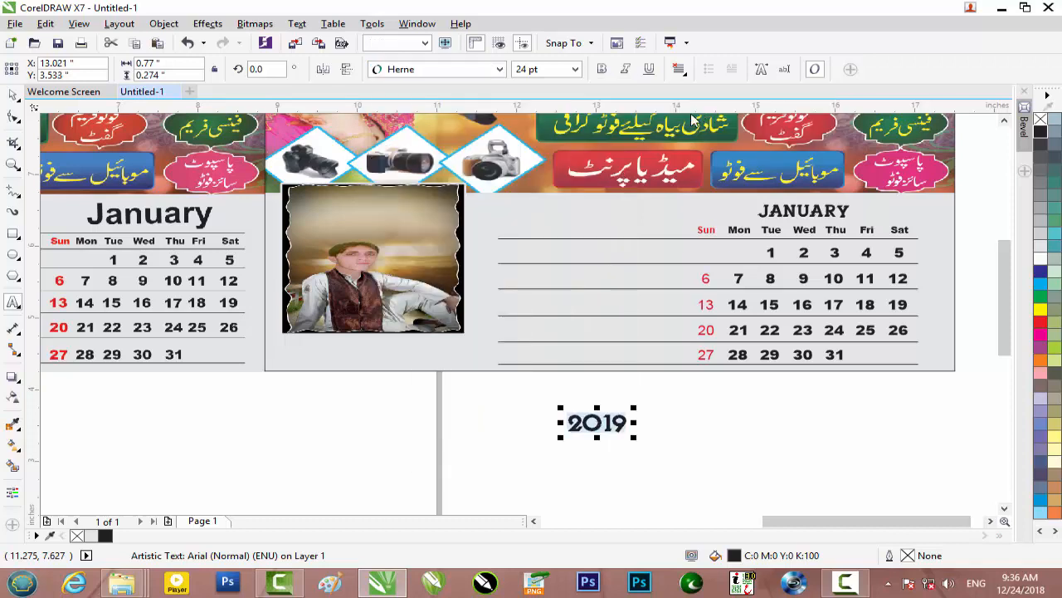
# Place 2019 on the first line beside the portrait, enlarge it to about 38 pt, and fill it red.
pyautogui.click(14, 95)
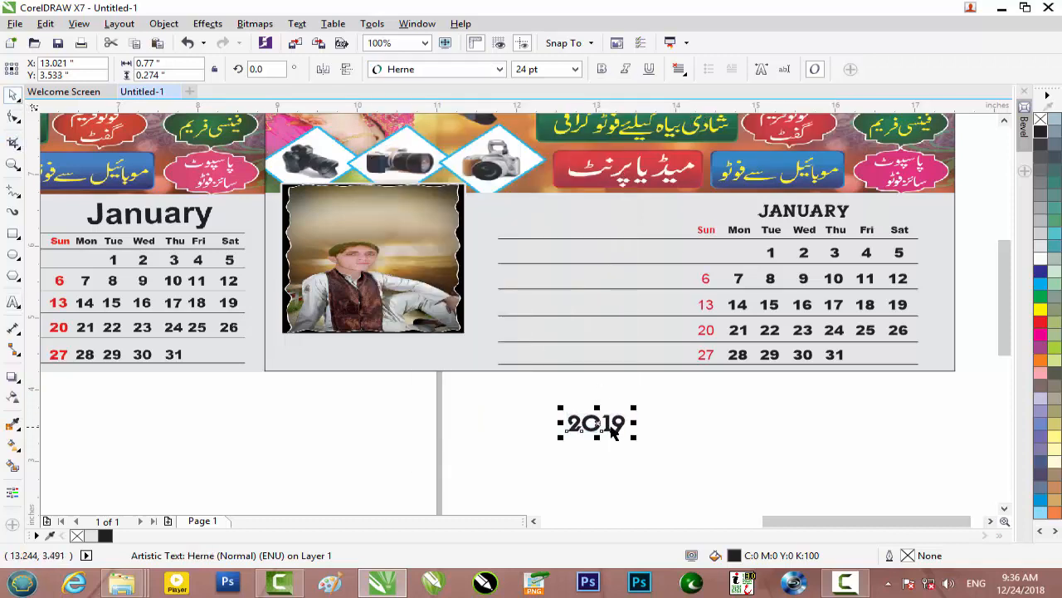
pyautogui.moveTo(599, 425); pyautogui.dragTo(592, 216)
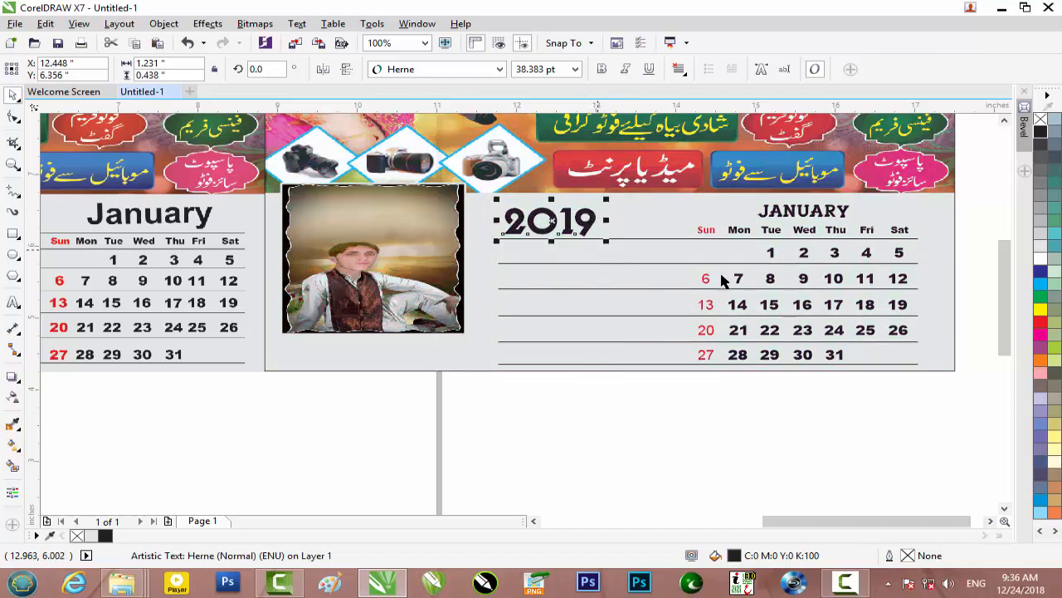
pyautogui.click(1041, 322)
pyautogui.click(757, 406)
pyautogui.scroll(-1, 624, 355)
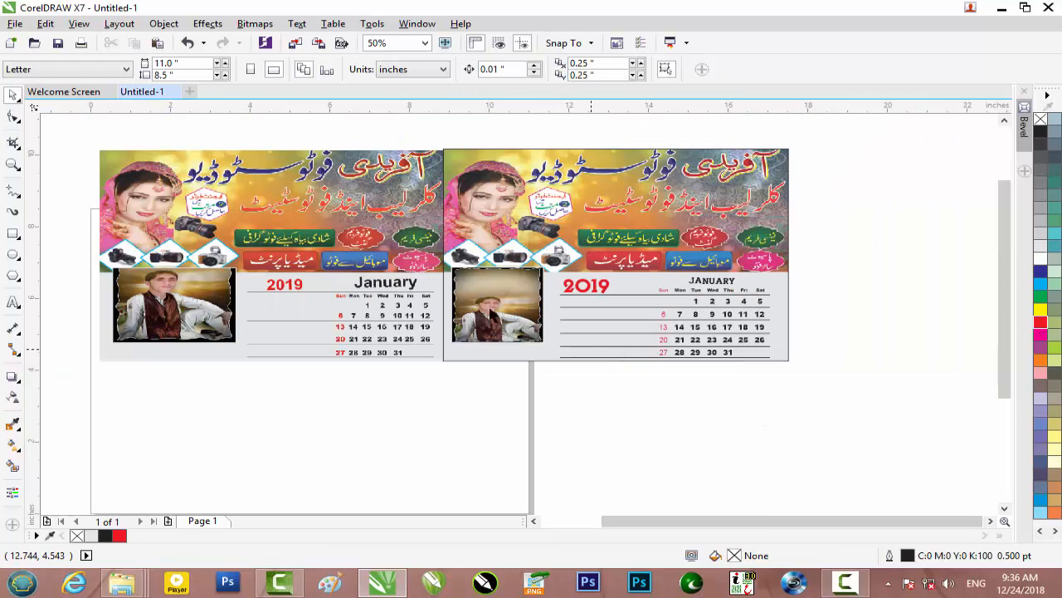
# Enlarge the new page's portrait frame to about 2.54 inches wide and 2.27 inches high, extending it towards the grid and downward.
pyautogui.click(375, 251)
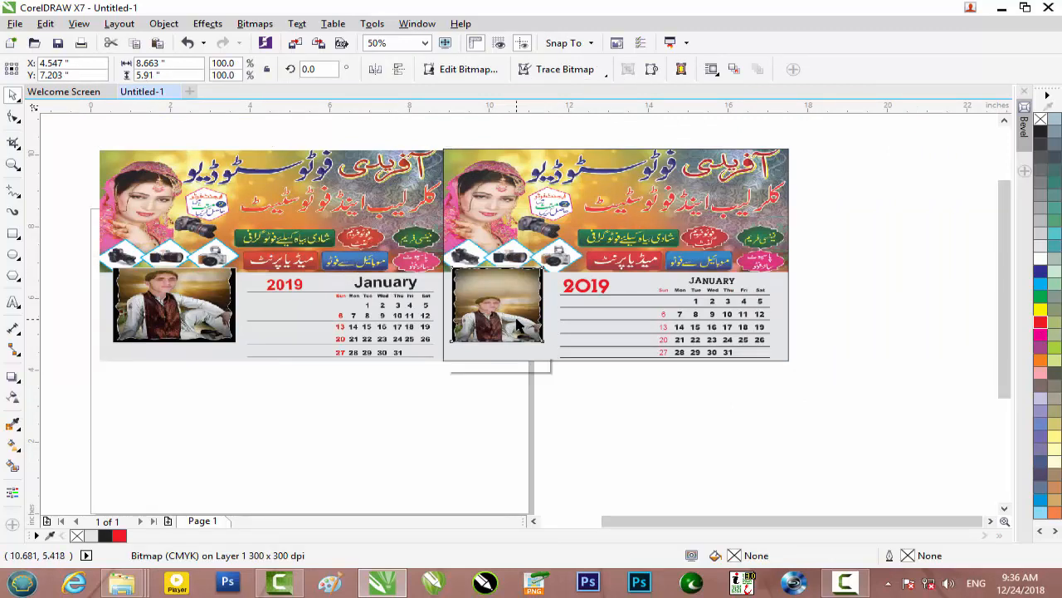
pyautogui.click(521, 314)
pyautogui.scroll(1, 525, 314)
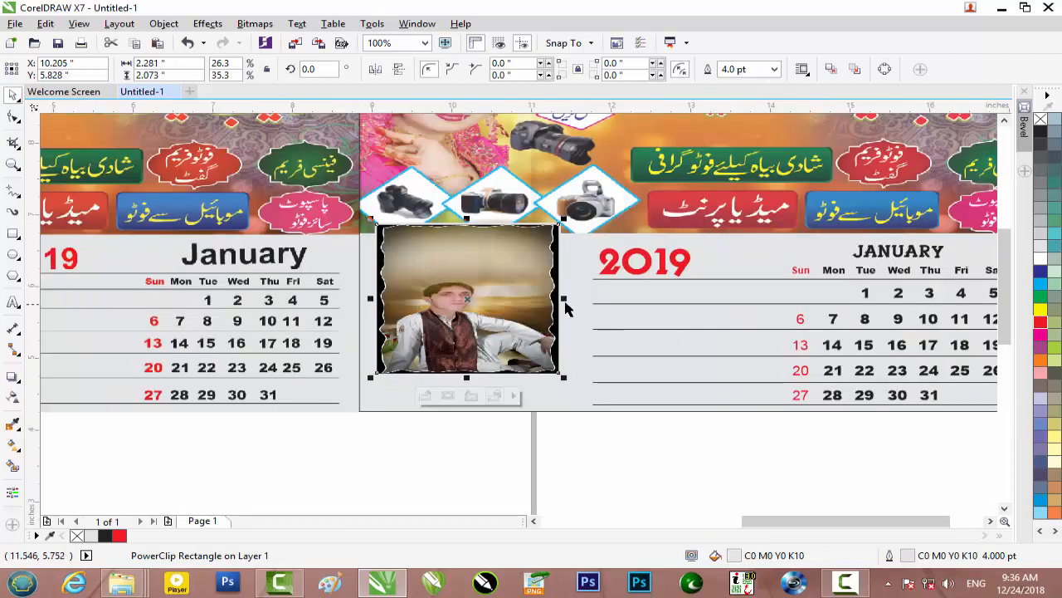
pyautogui.moveTo(565, 297); pyautogui.dragTo(587, 297)
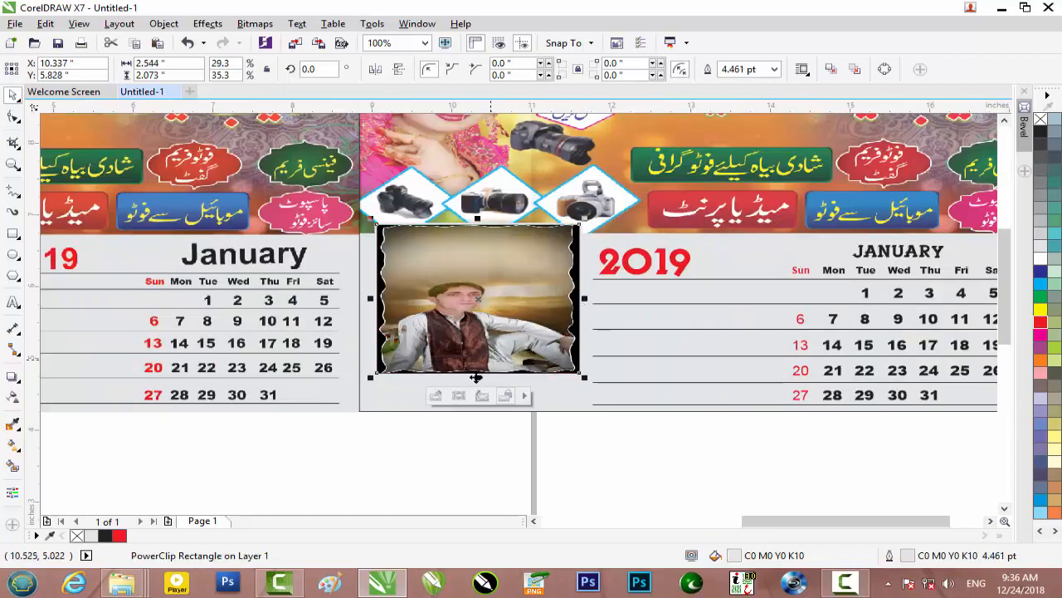
pyautogui.moveTo(478, 378); pyautogui.dragTo(477, 400)
pyautogui.scroll(-1, 477, 401)
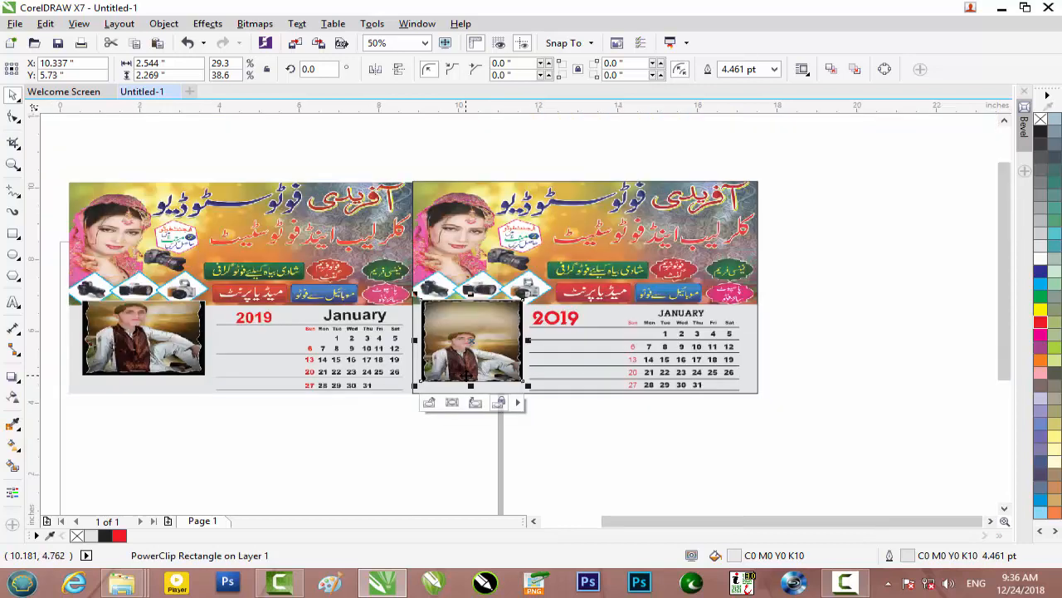
pyautogui.click(614, 424)
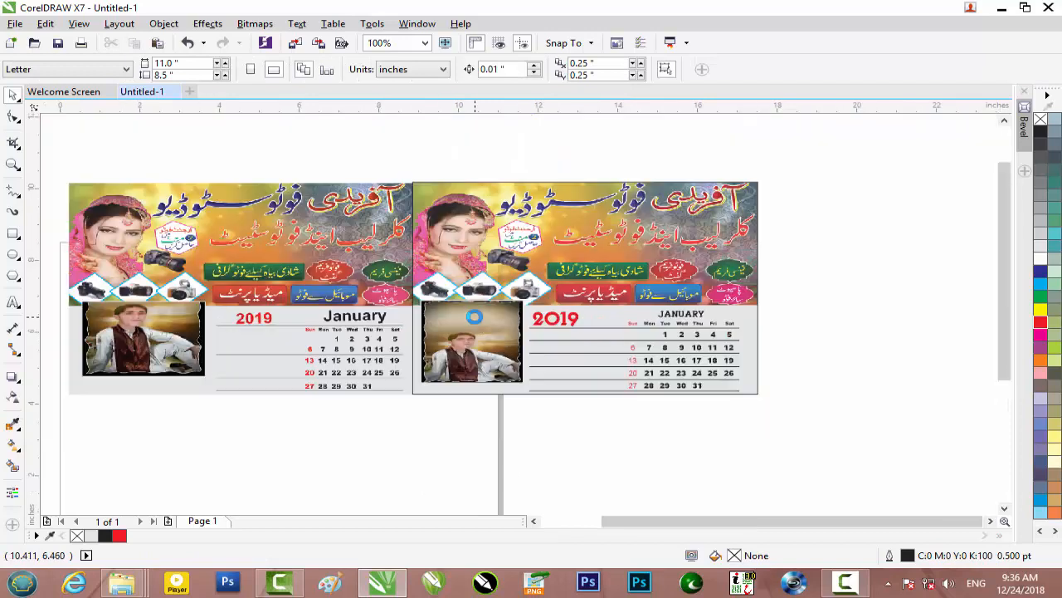
# Edit the portrait frame's PowerClip contents and stretch the photo vertically to about 2.56 inches high.
pyautogui.click(476, 330)
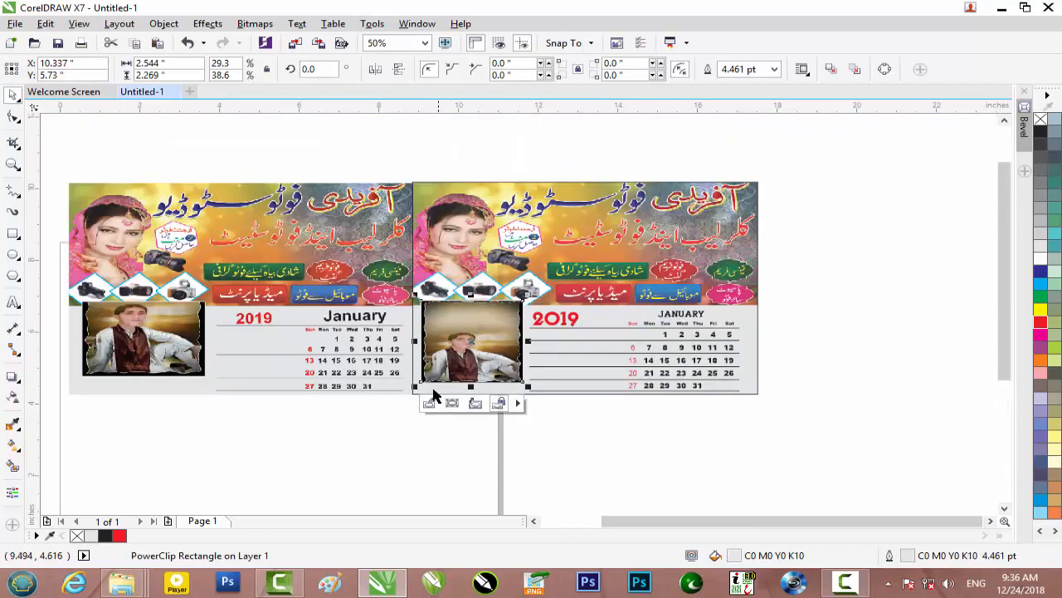
pyautogui.doubleClick(461, 348)
pyautogui.click(463, 347)
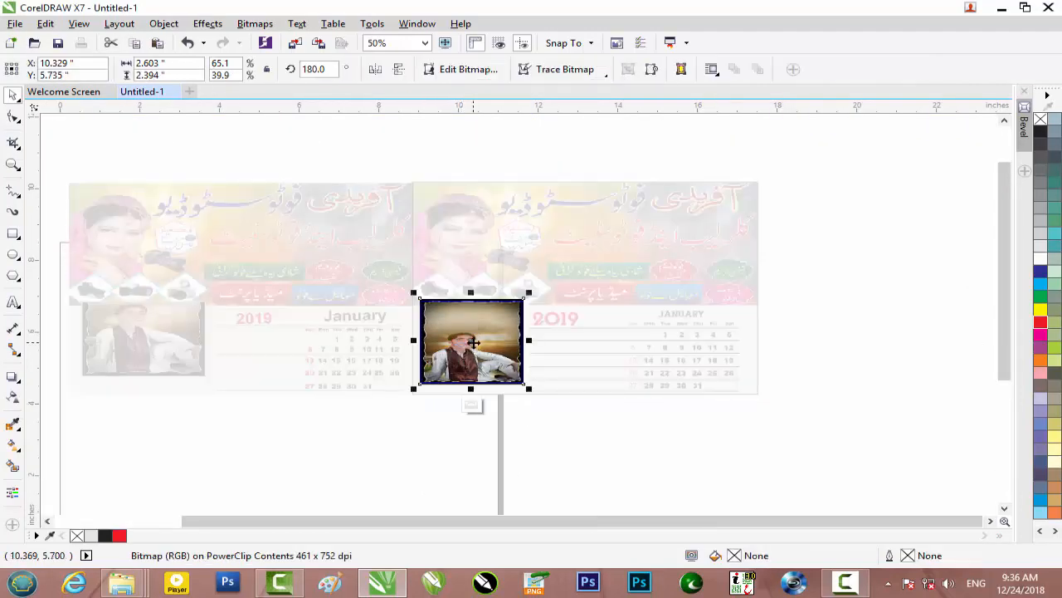
pyautogui.scroll(3, 469, 344)
pyautogui.scroll(3, 471, 341)
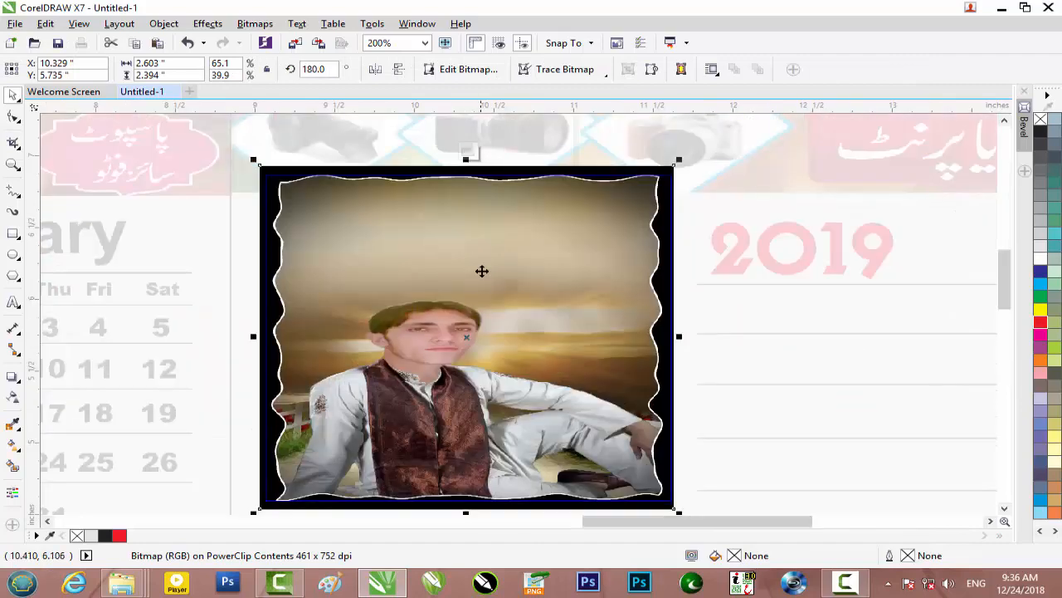
pyautogui.moveTo(465, 160); pyautogui.dragTo(466, 155)
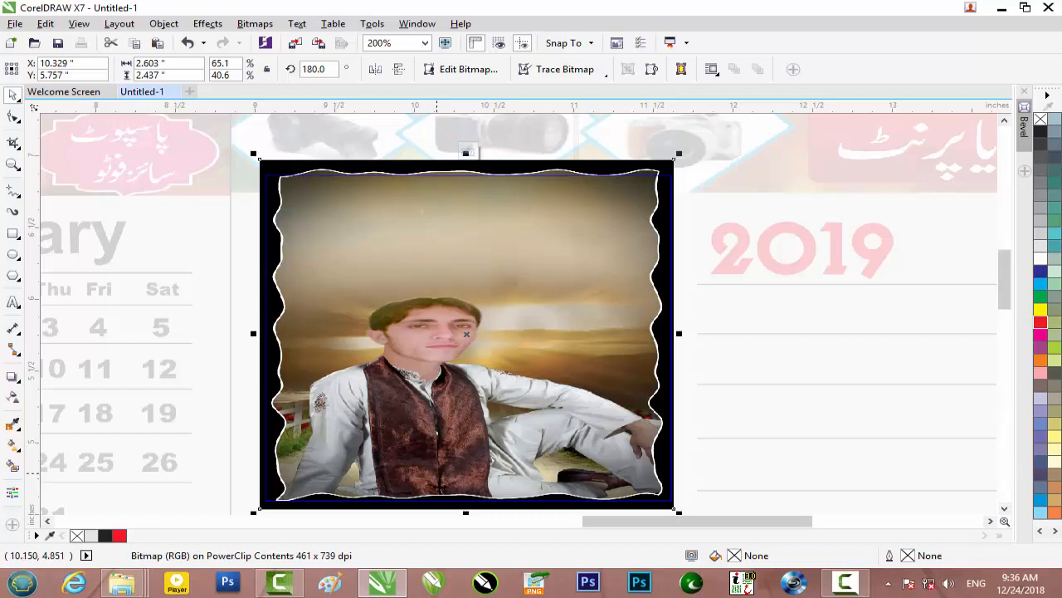
pyautogui.moveTo(465, 513); pyautogui.dragTo(467, 471)
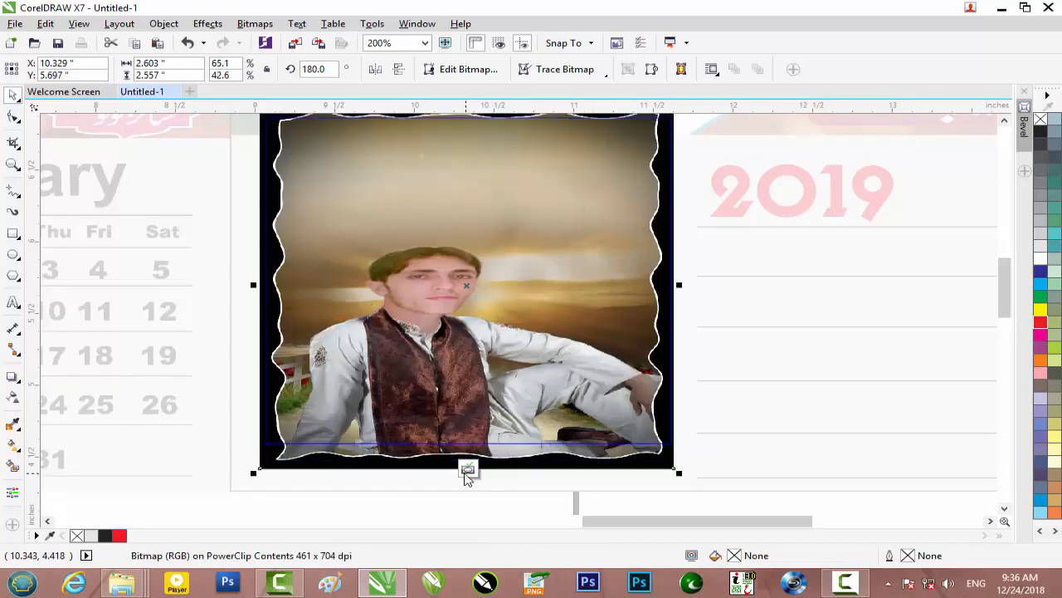
# Nudge the photo 0.06 inch up inside the portrait's PowerClip frame.
pyautogui.press('Up')
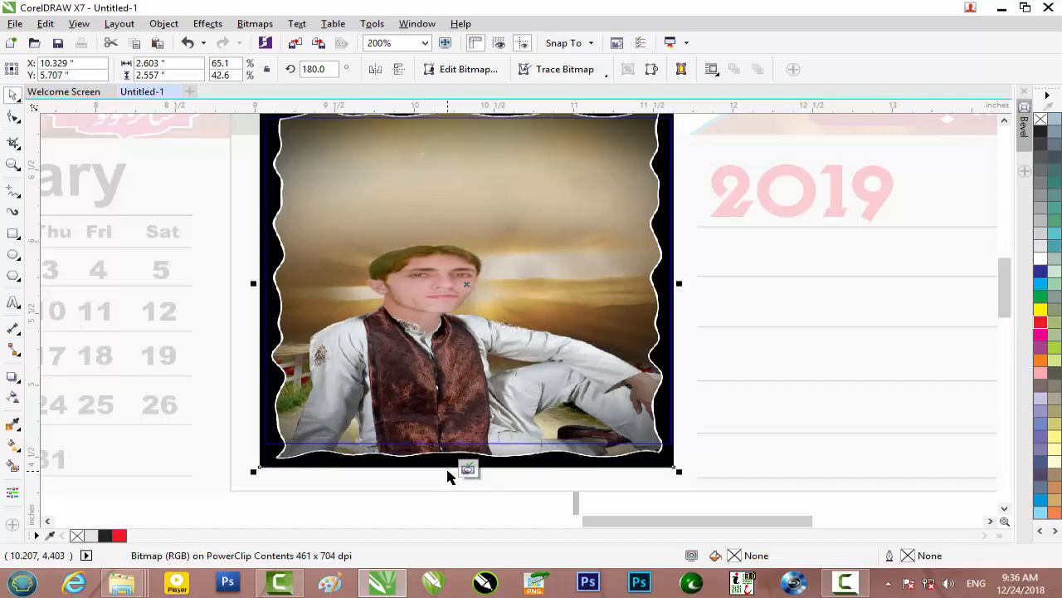
pyautogui.press('Up')
pyautogui.press('Up')
pyautogui.press('Up')
pyautogui.press('Up')
pyautogui.press('Up')
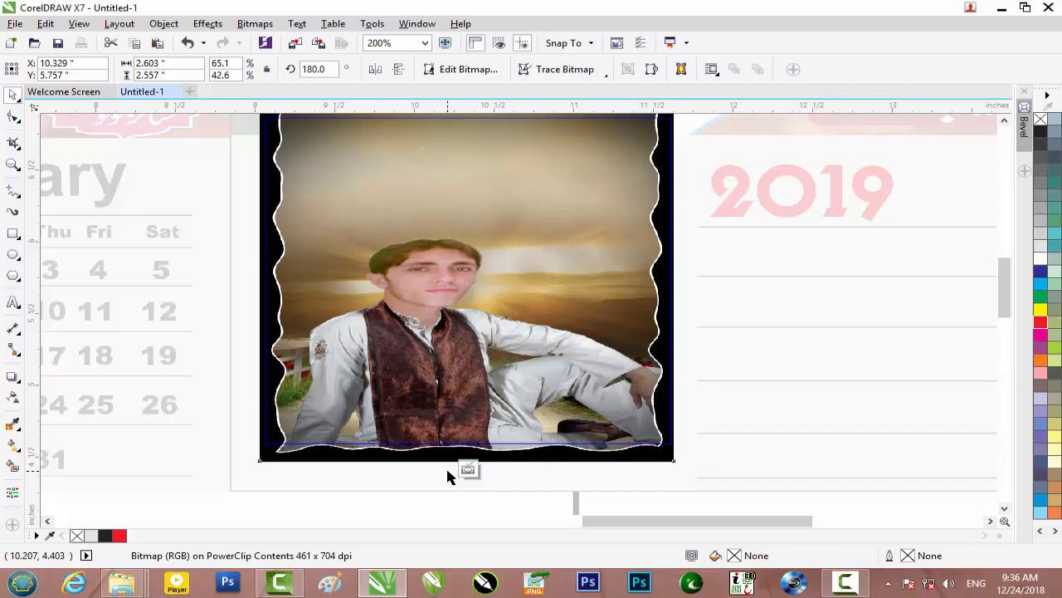
# Finish editing the portrait frame's PowerClip contents and deselect the frame.
pyautogui.click(468, 469)
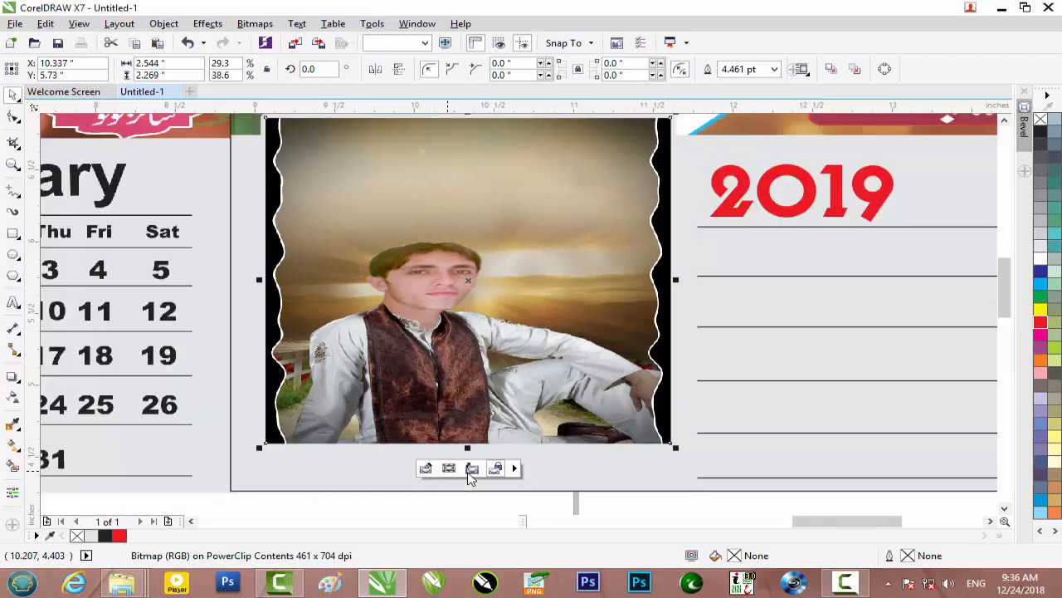
pyautogui.click(606, 509)
pyautogui.scroll(-1, 606, 509)
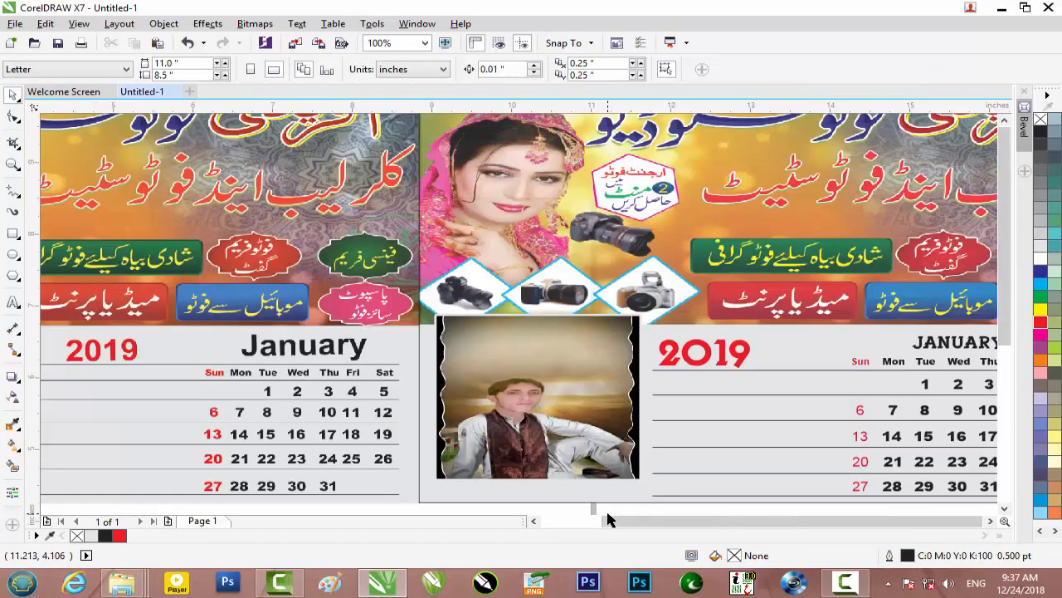
# Delete the reference calendar beside the new page and remove the outline from the new page's PowerClip rectangle.
pyautogui.scroll(-1, 608, 519)
pyautogui.click(397, 371)
pyautogui.press('Delete')
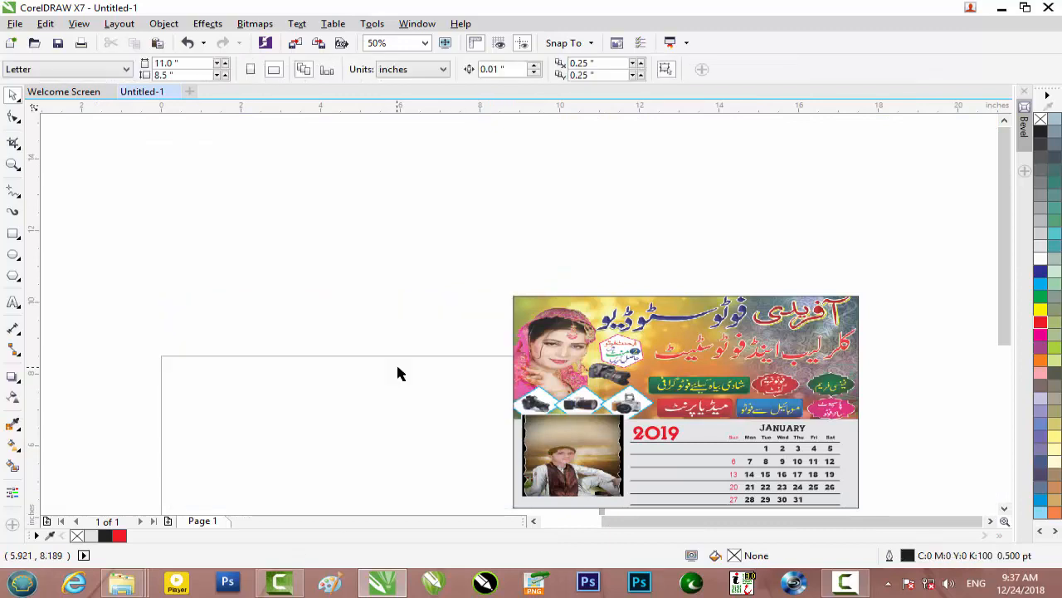
pyautogui.click(729, 304)
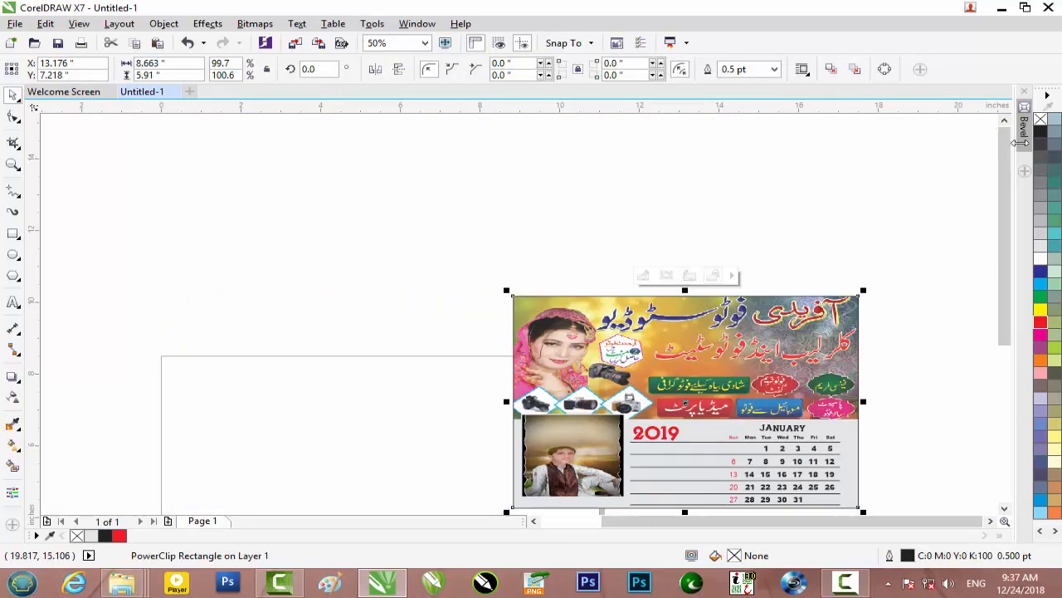
pyautogui.rightClick(1041, 119)
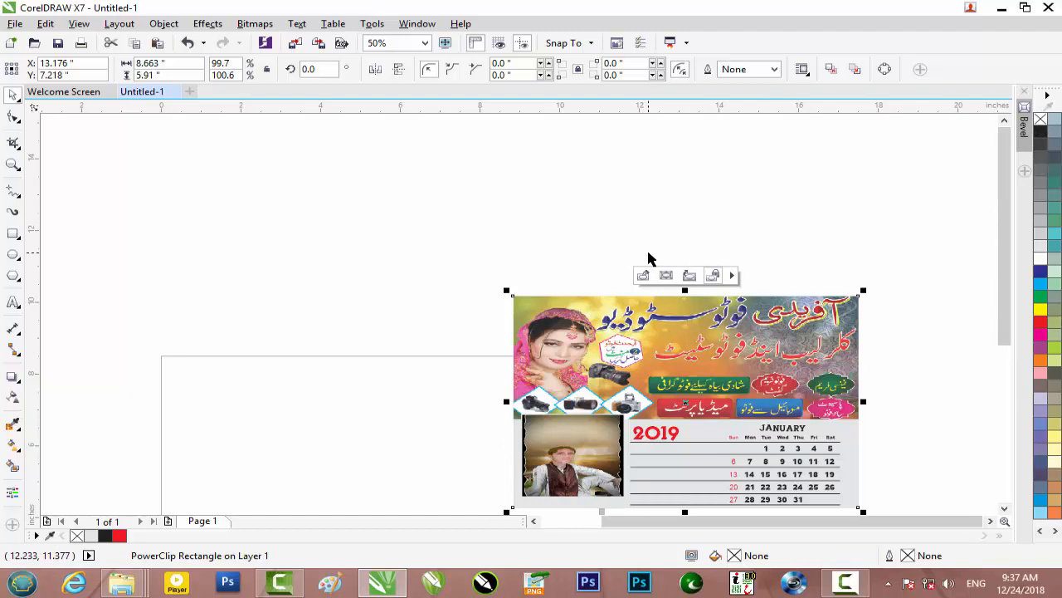
pyautogui.hotkey('ctrl', 'e')
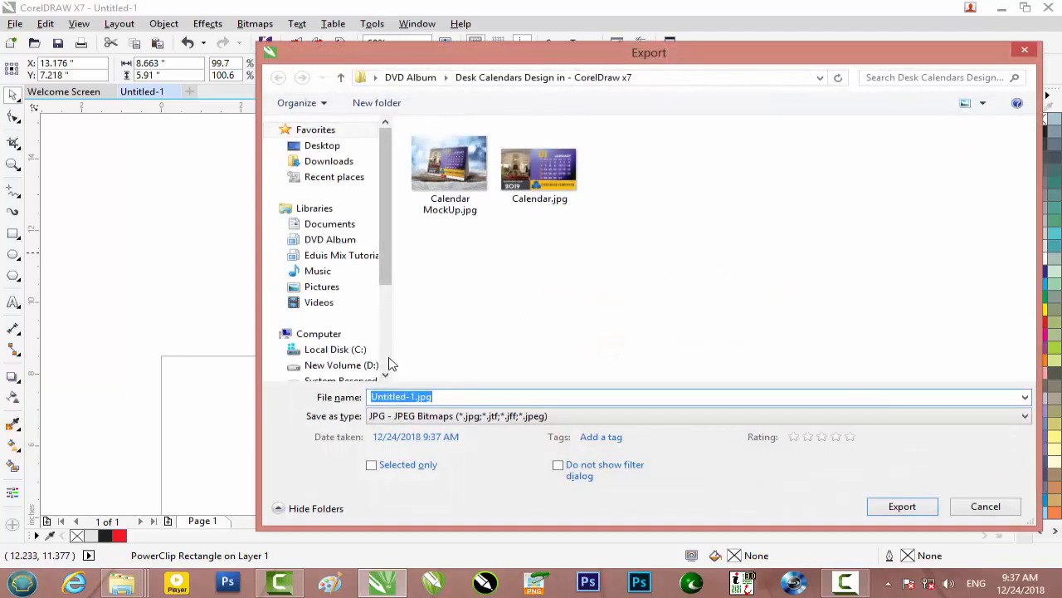
pyautogui.click(324, 145)
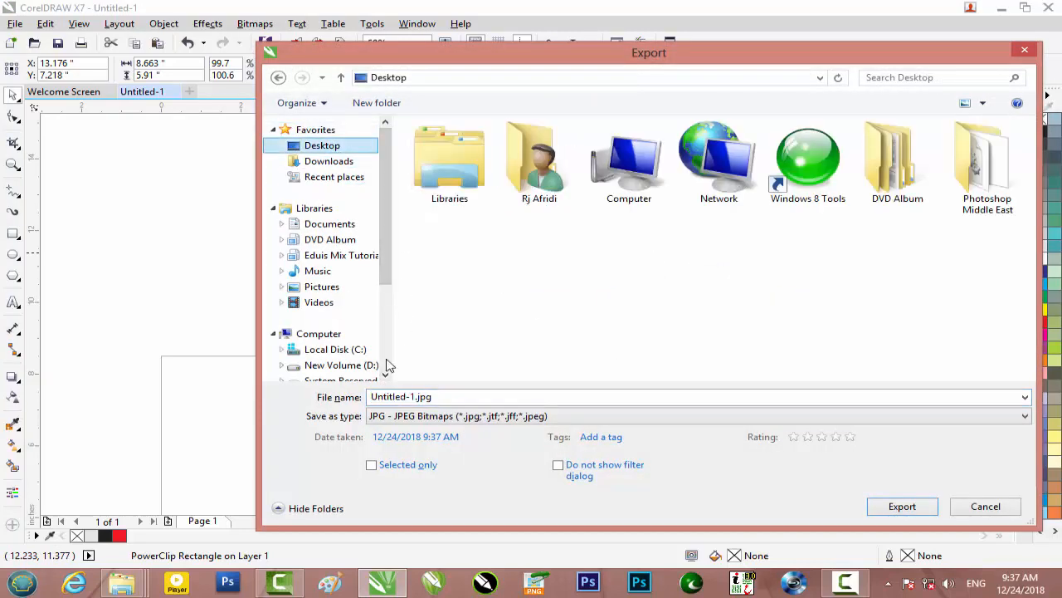
pyautogui.doubleClick(408, 399)
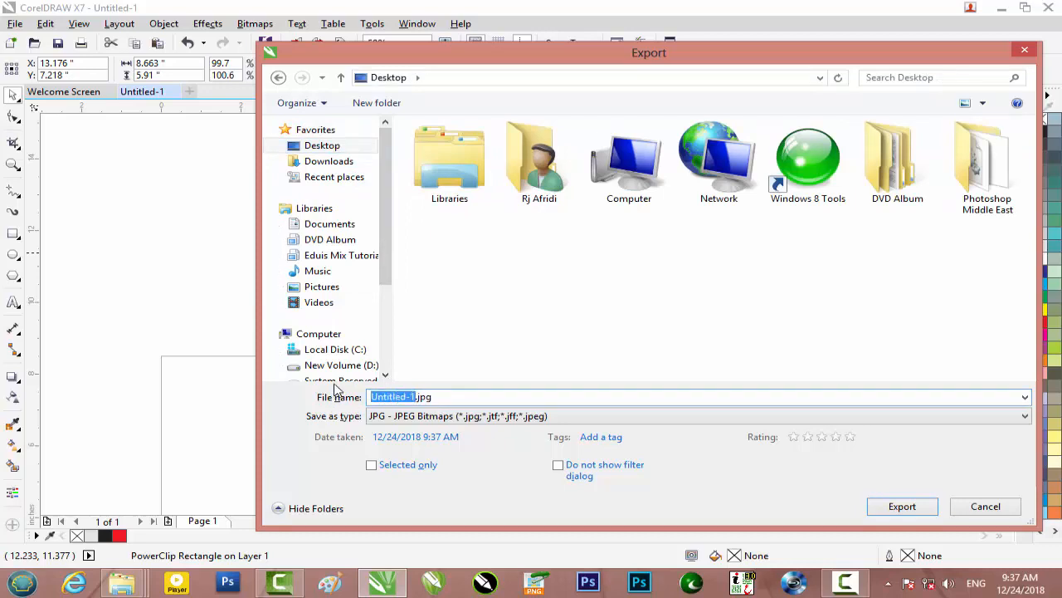
pyautogui.write('201')
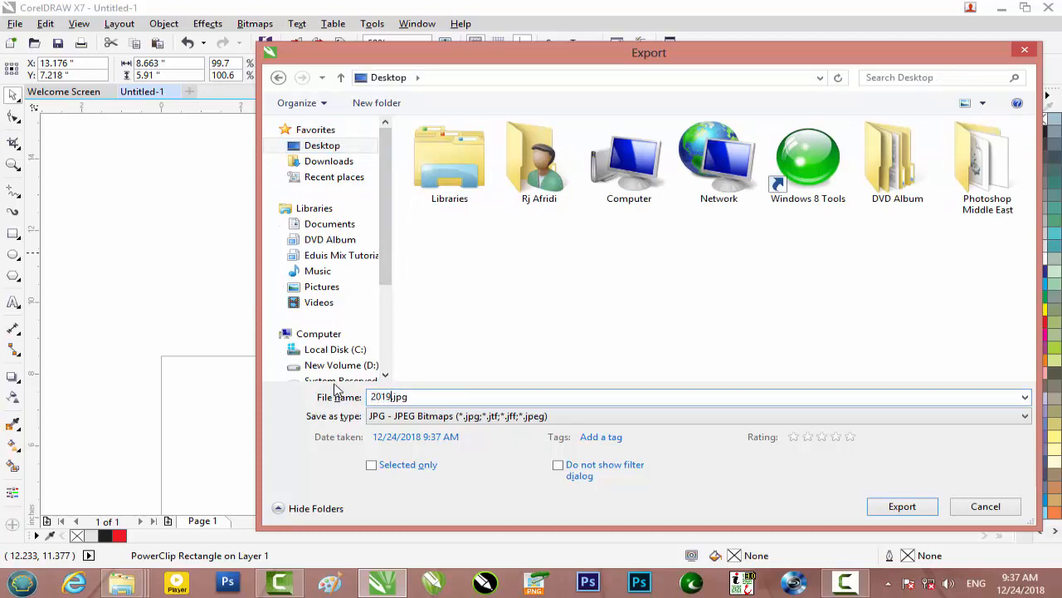
pyautogui.write('9mo')
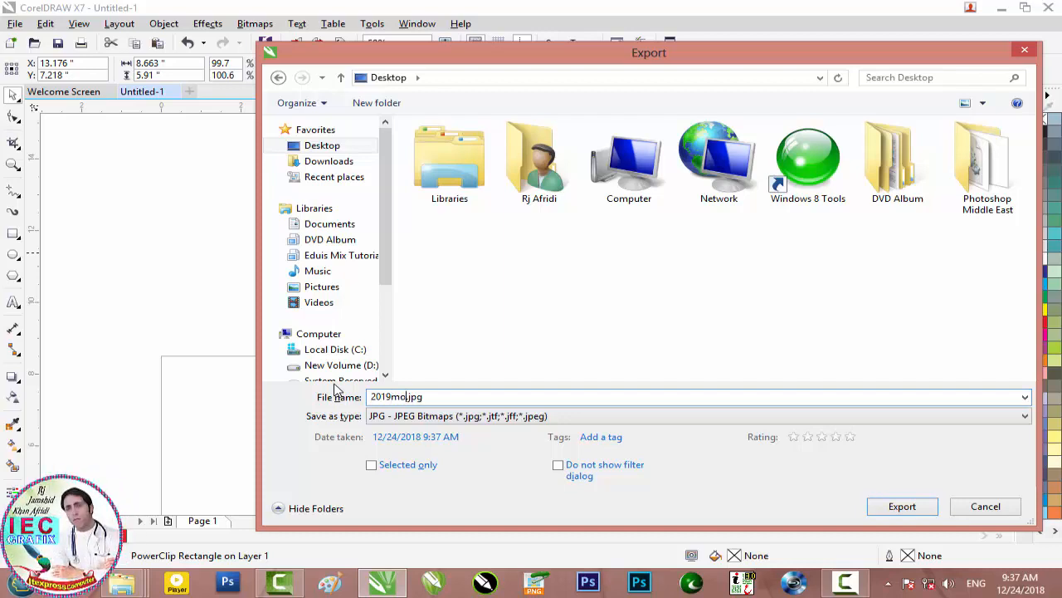
pyautogui.write('nth calendar')
pyautogui.click(903, 508)
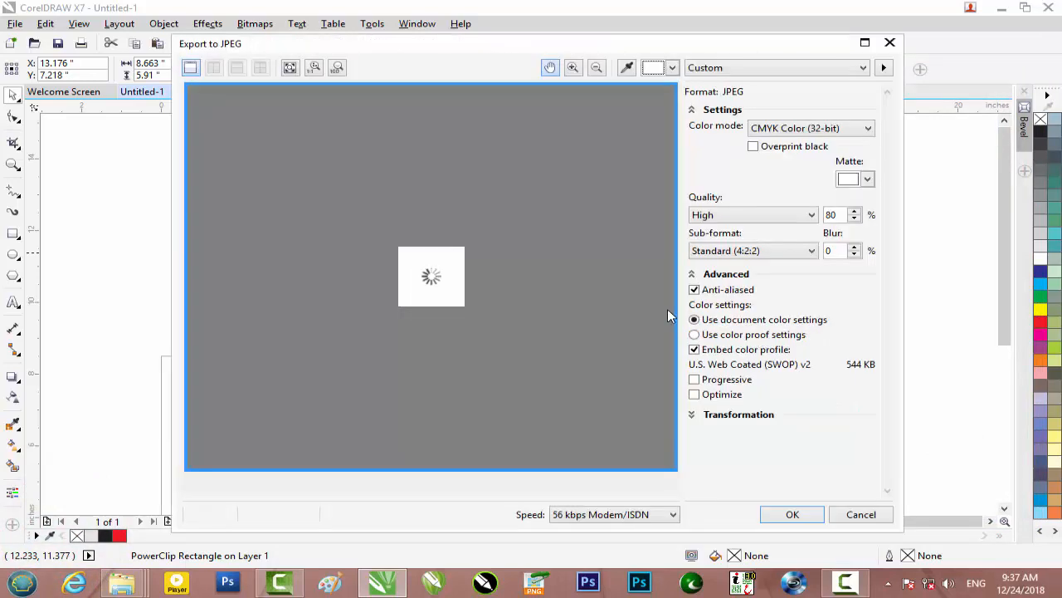
pyautogui.click(861, 515)
# Delete the small calendar-size note lying outside the drawing page.
pyautogui.scroll(-1, 389, 315)
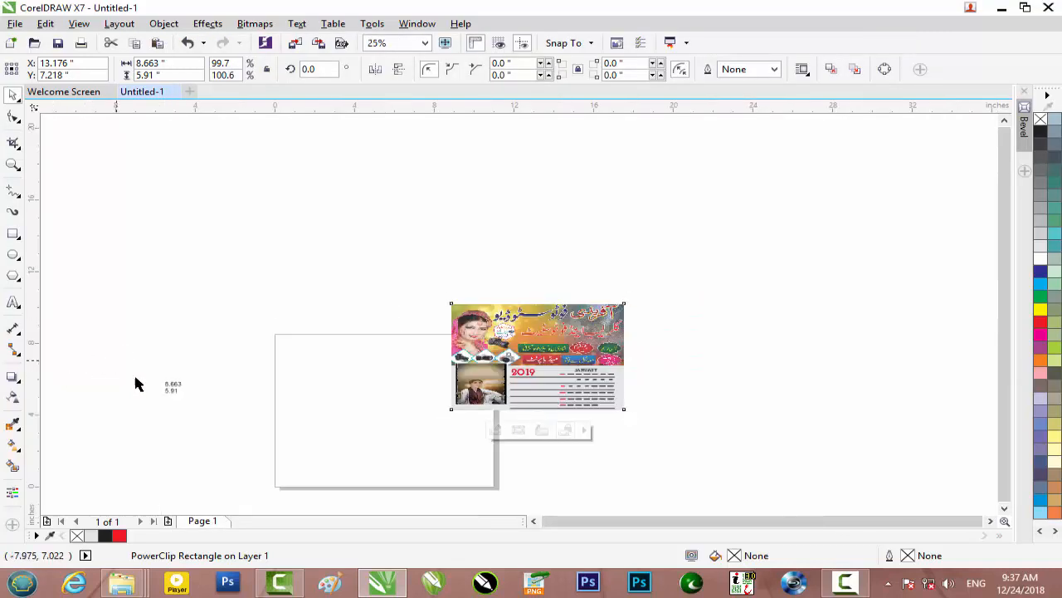
pyautogui.moveTo(137, 378); pyautogui.dragTo(230, 435)
pyautogui.press('Delete')
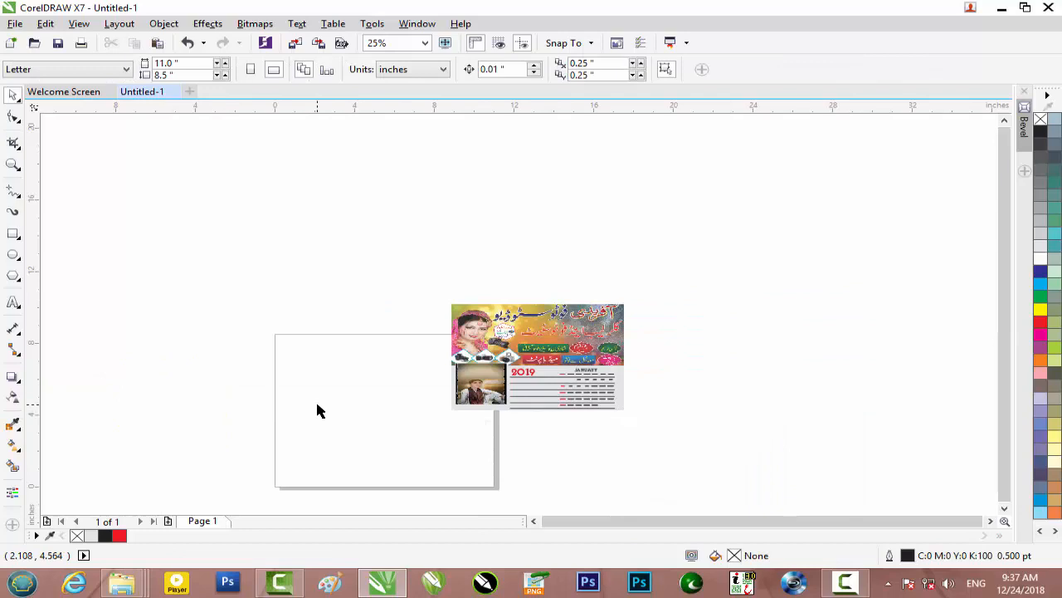
# Set up a JPG export of the calendar to the Desktop with a file name starting with "2019 Mon".
pyautogui.hotkey('ctrl', 'e')
pyautogui.click(414, 397)
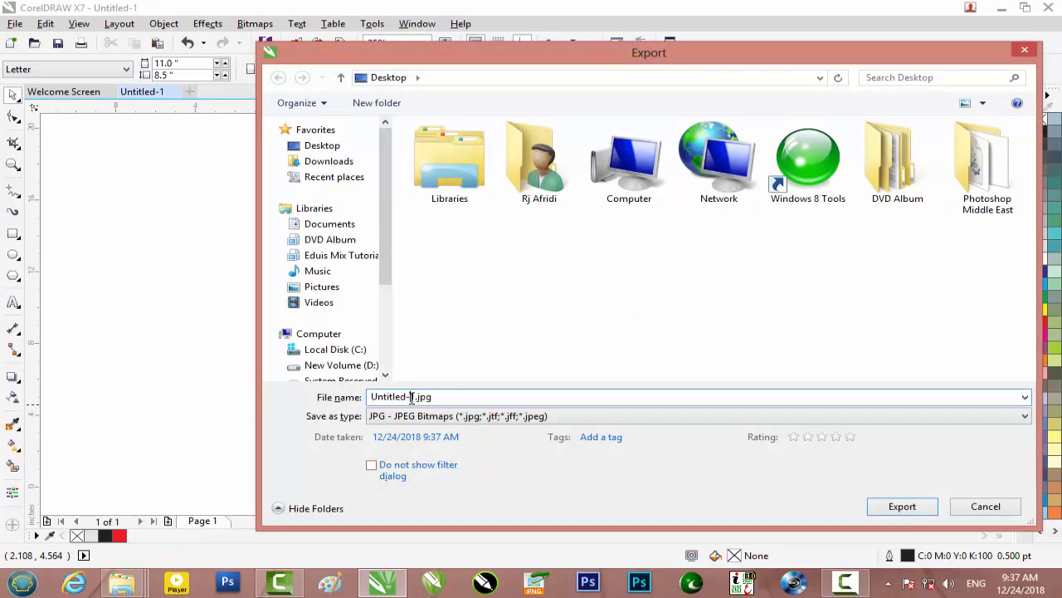
pyautogui.moveTo(414, 396); pyautogui.dragTo(341, 399)
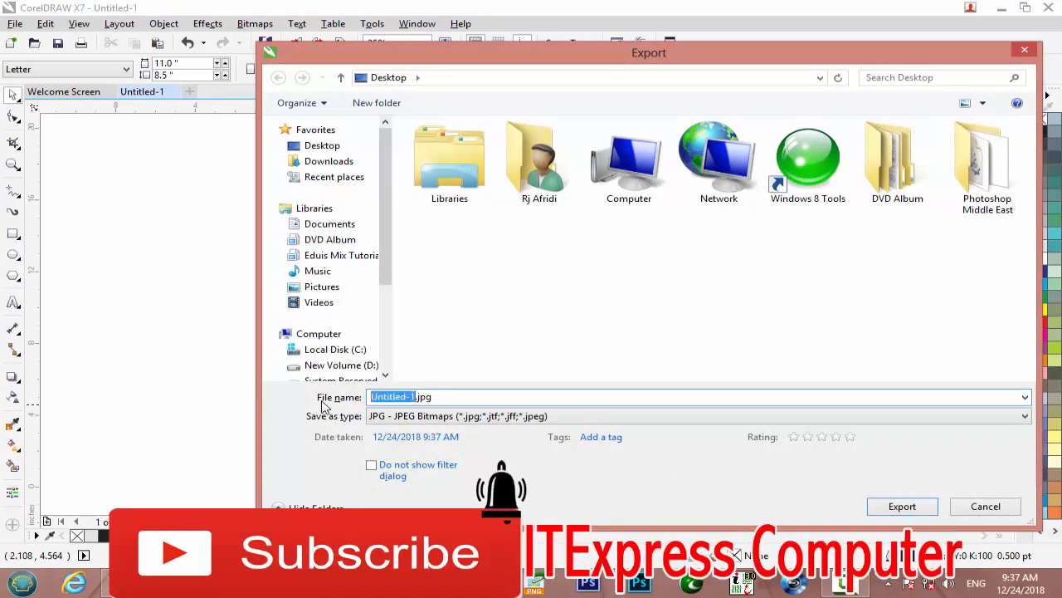
pyautogui.write('201')
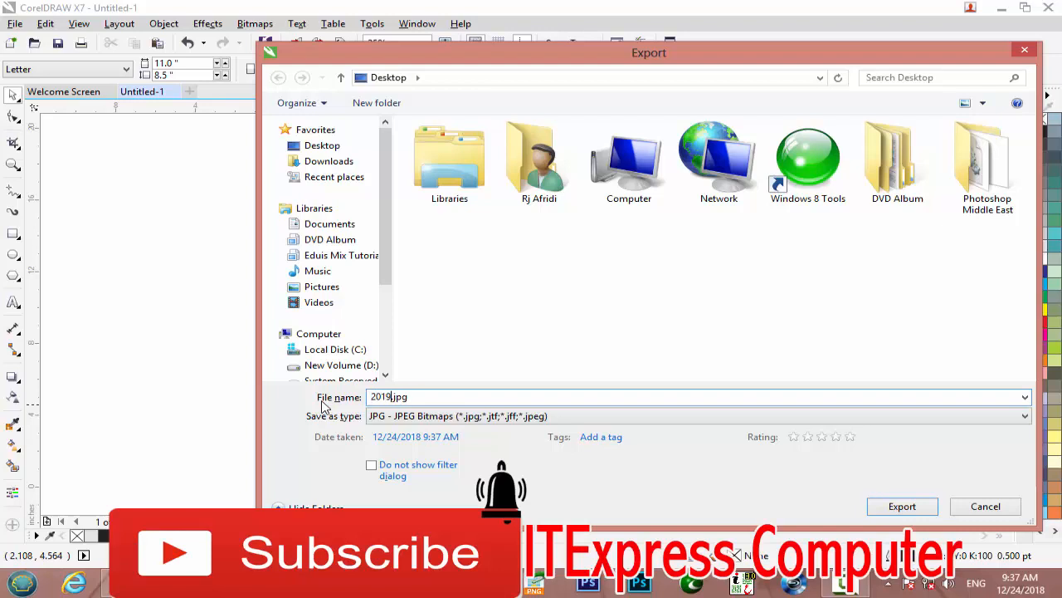
pyautogui.write('9 Mon')
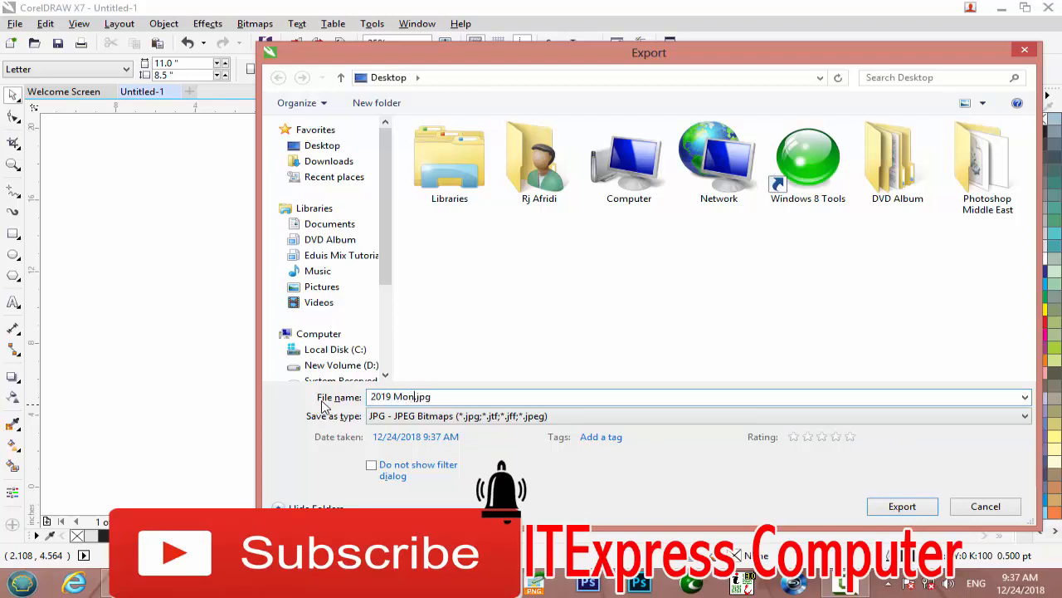